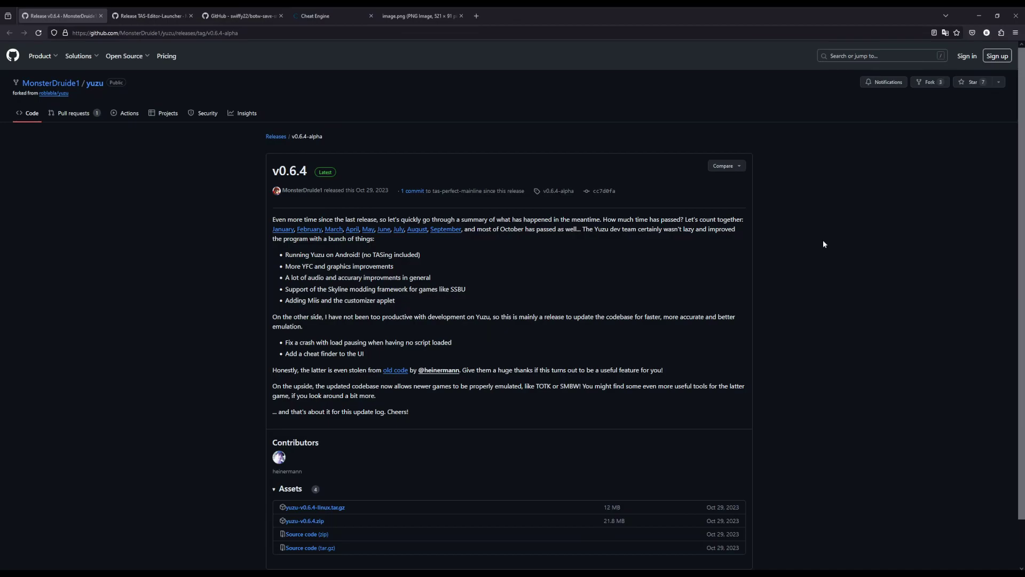
Review the yuzu v0.6.4 release notes and the downloadable files listed under its assets
scroll(827, 245, down, 2)
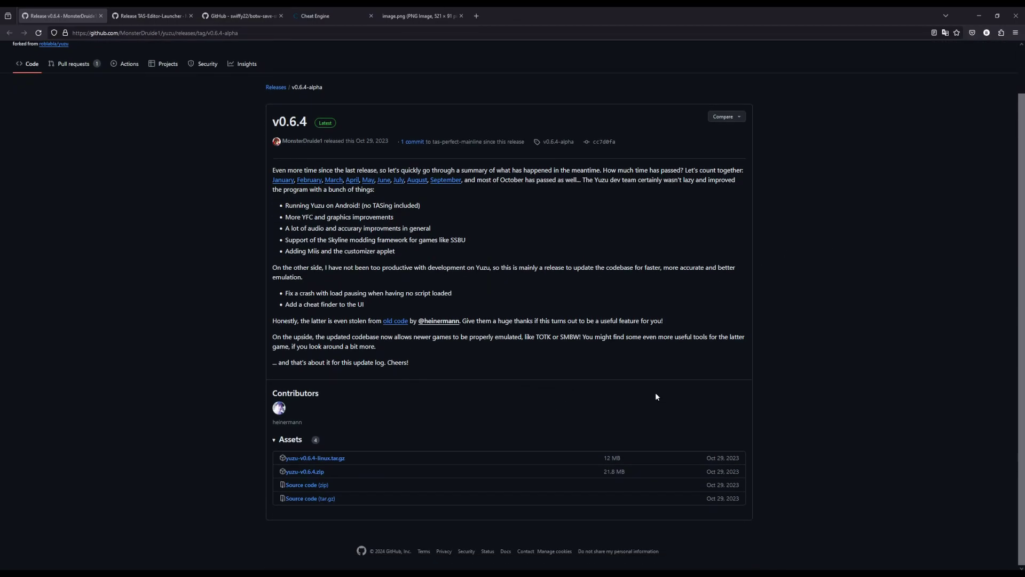
scroll(433, 307, up, 2)
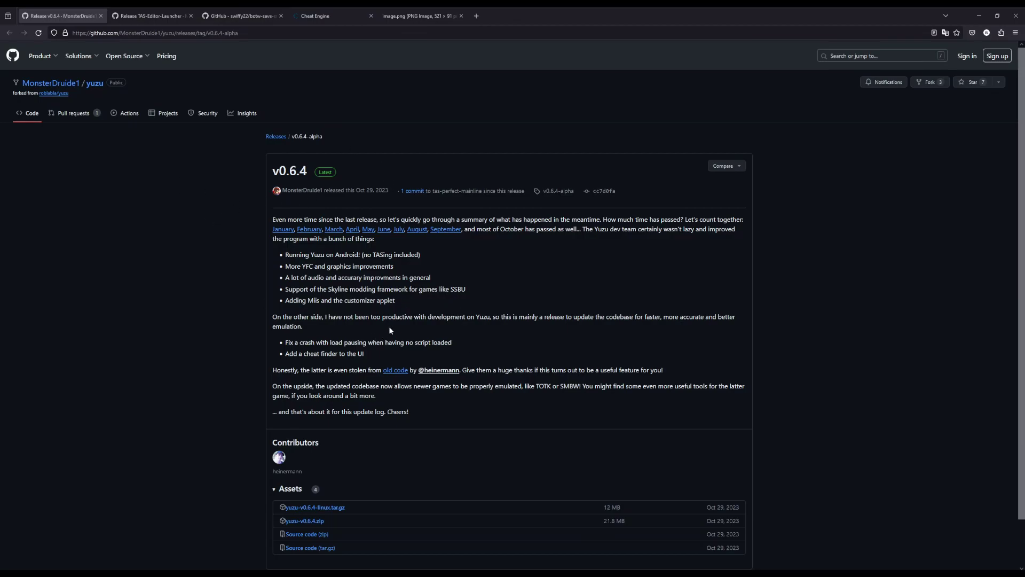
scroll(389, 330, down, 2)
scroll(390, 330, up, 2)
Check the TAS-Editor-Launcher release page, then switch to the TAS editor, close the unnamed script and minimize the editor
click(139, 17)
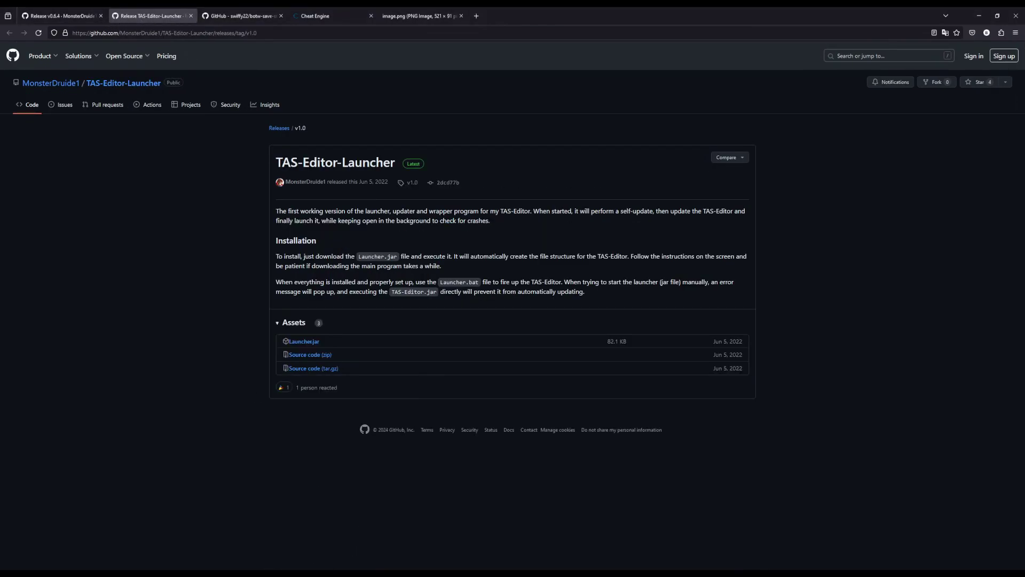
key(alt+Tab)
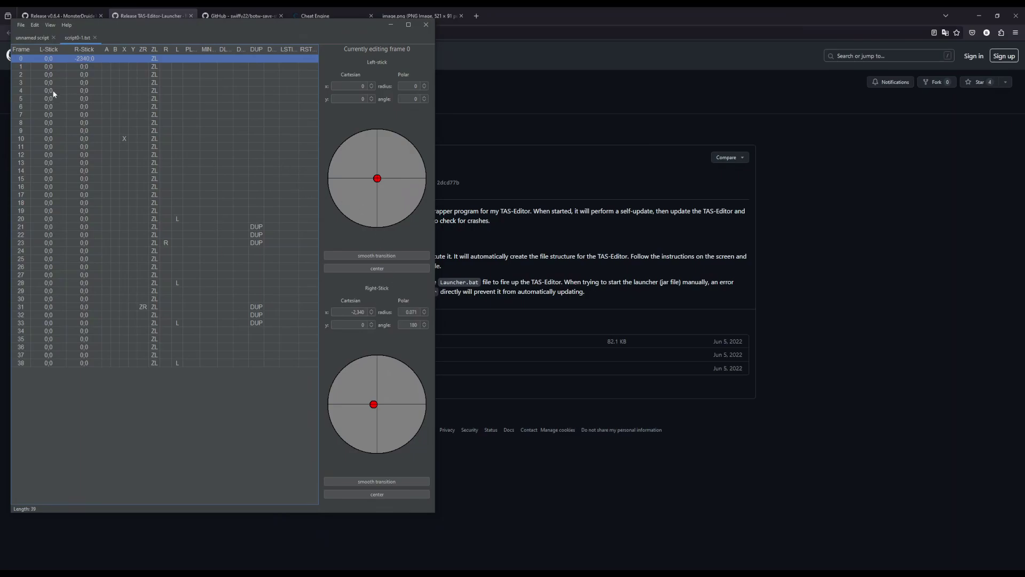
click(53, 38)
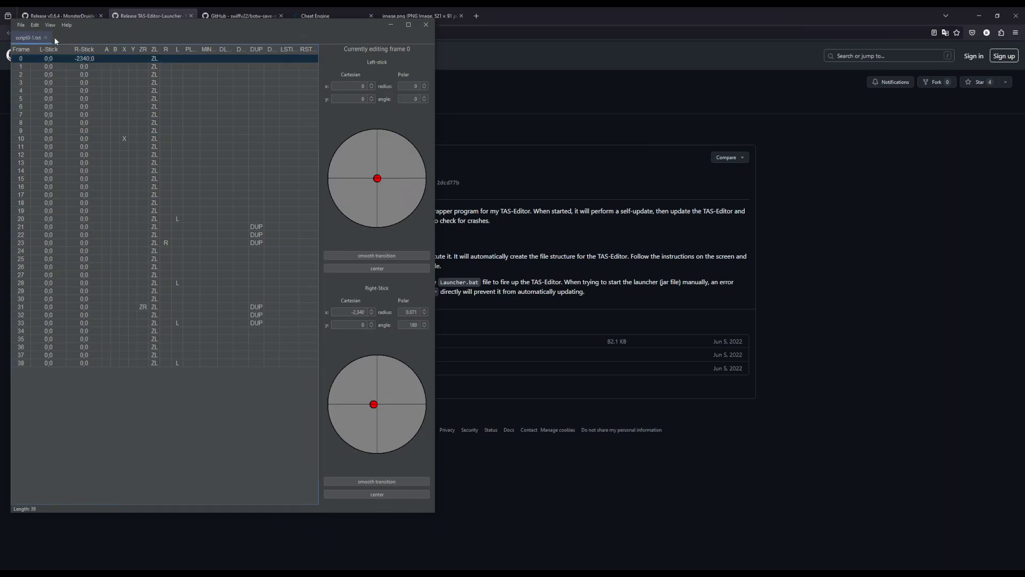
click(389, 25)
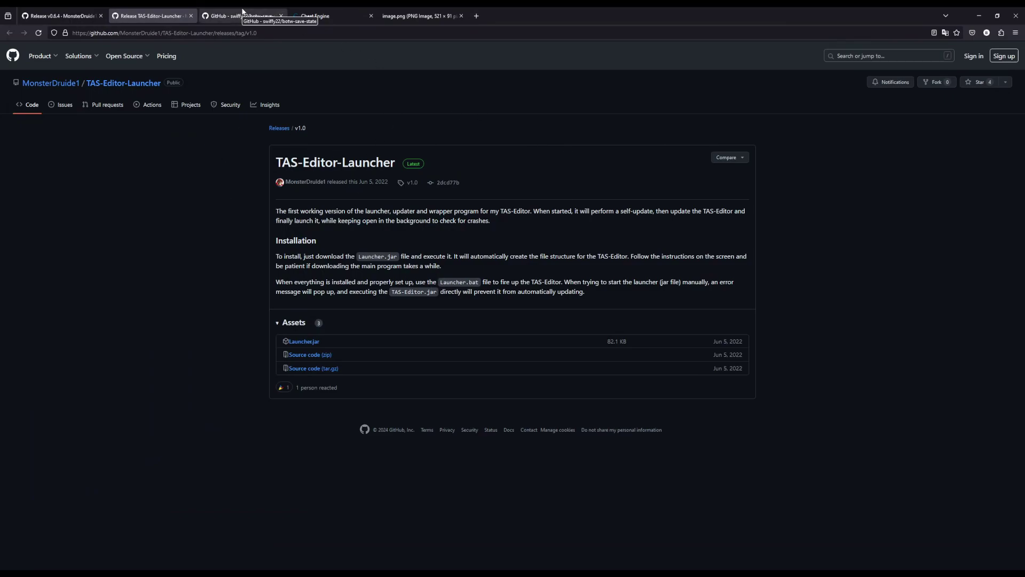
Examine the botw-save-state README's code descriptions and known issues, and open the Cheat Engine download page
click(241, 12)
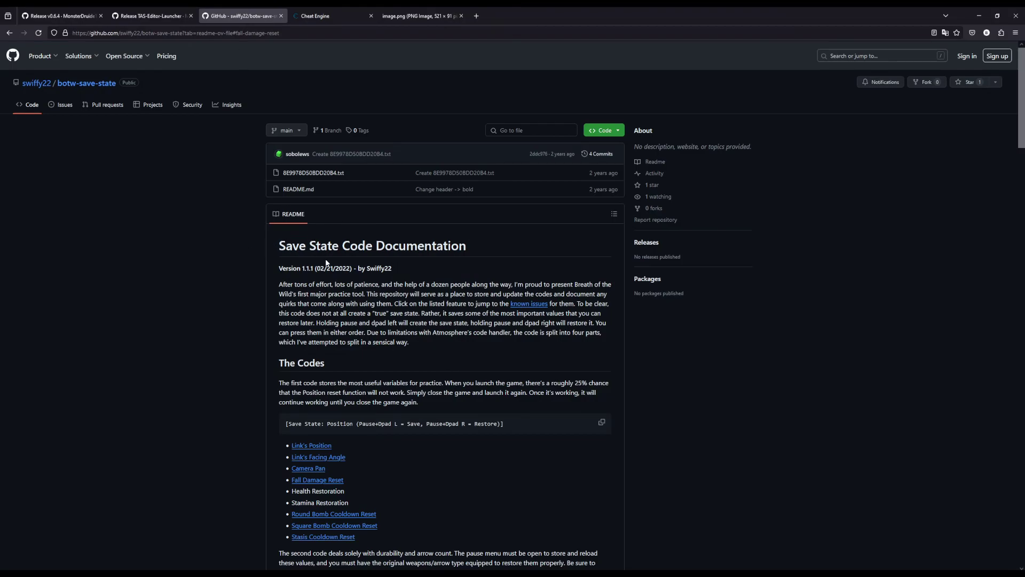
scroll(326, 262, down, 3)
scroll(613, 300, up, 4)
scroll(268, 326, down, 7)
scroll(519, 373, down, 8)
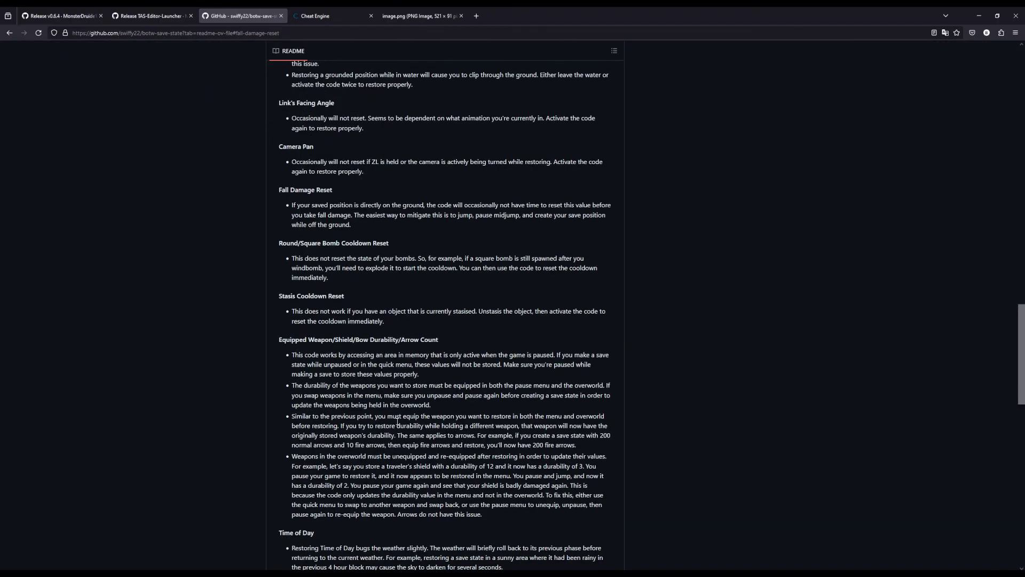
scroll(448, 392, down, 8)
scroll(448, 392, up, 12)
scroll(448, 392, up, 20)
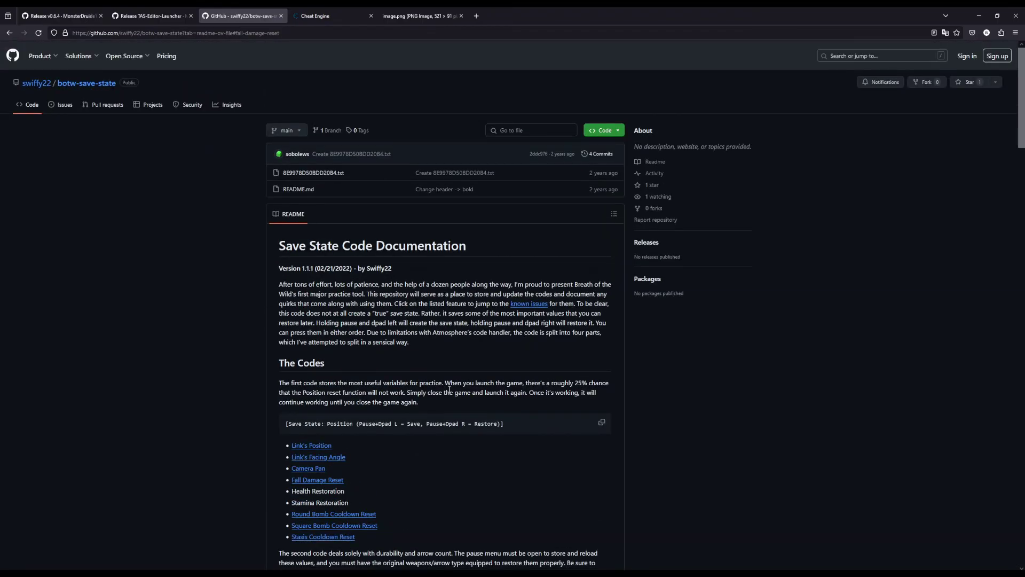
click(318, 17)
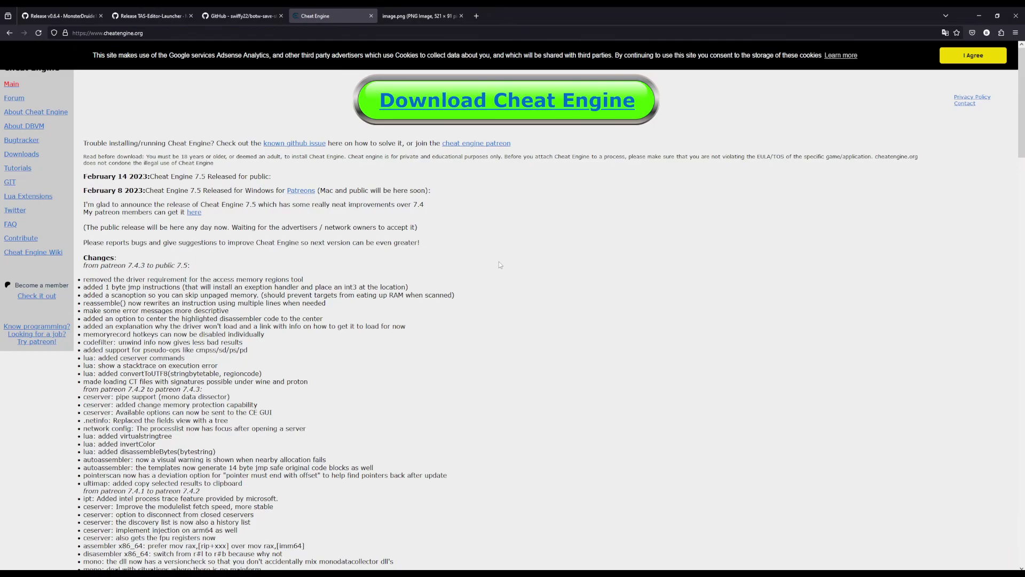
Switch to yuzu and open the mod data location of The Legend of Zelda: Breath of the Wild
click(68, 20)
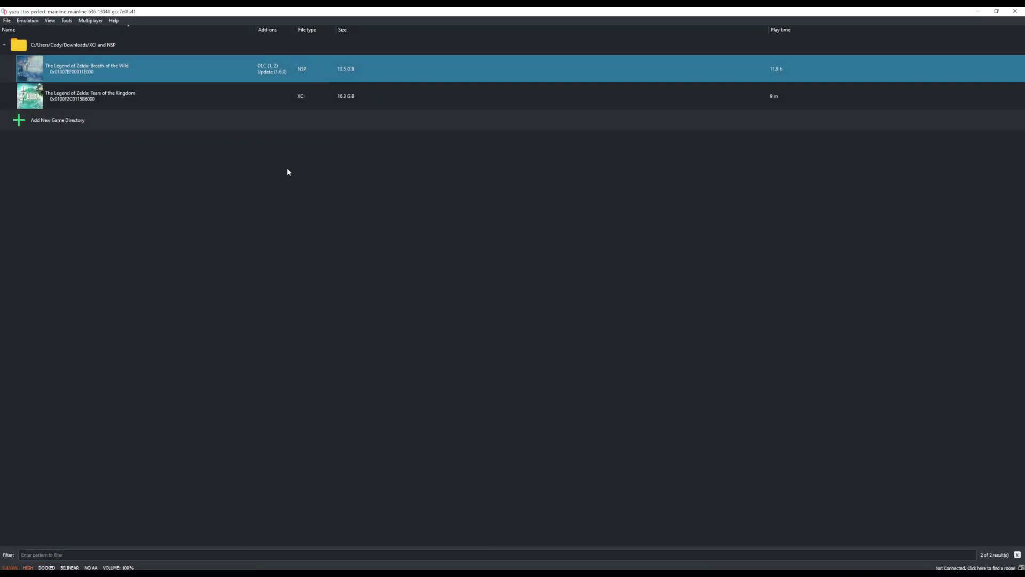
right_click(135, 73)
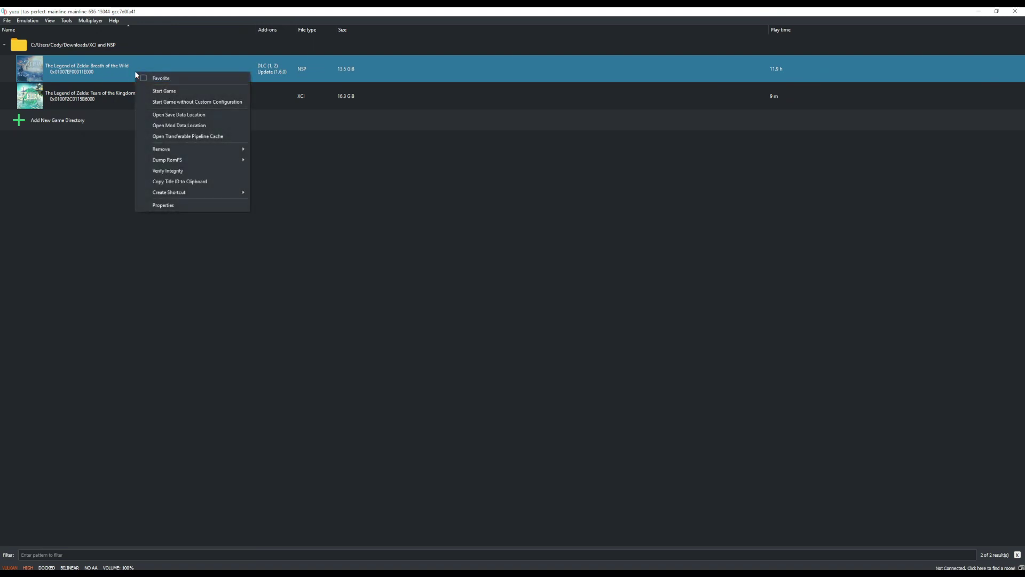
click(192, 129)
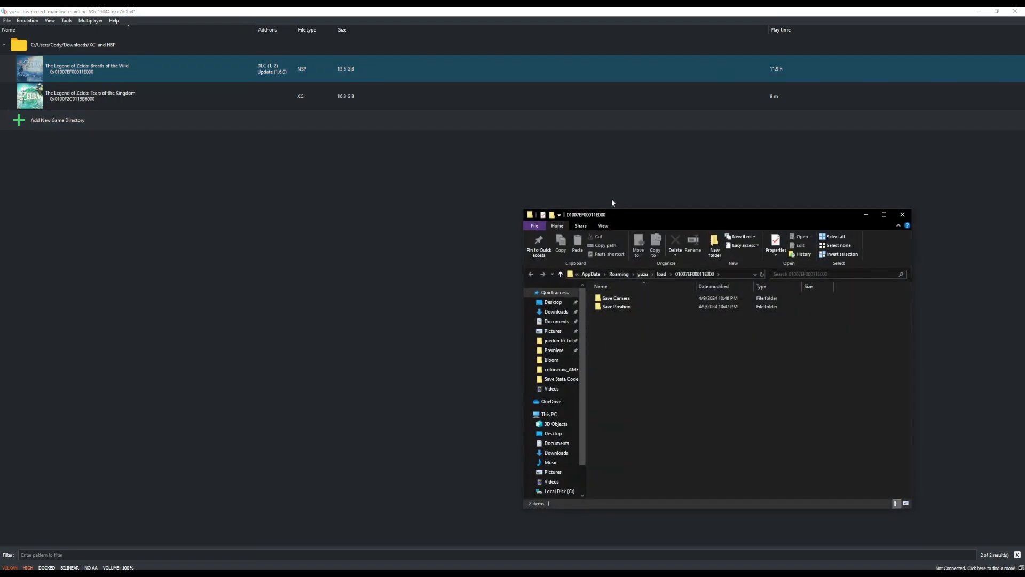
drag(613, 214, 597, 140)
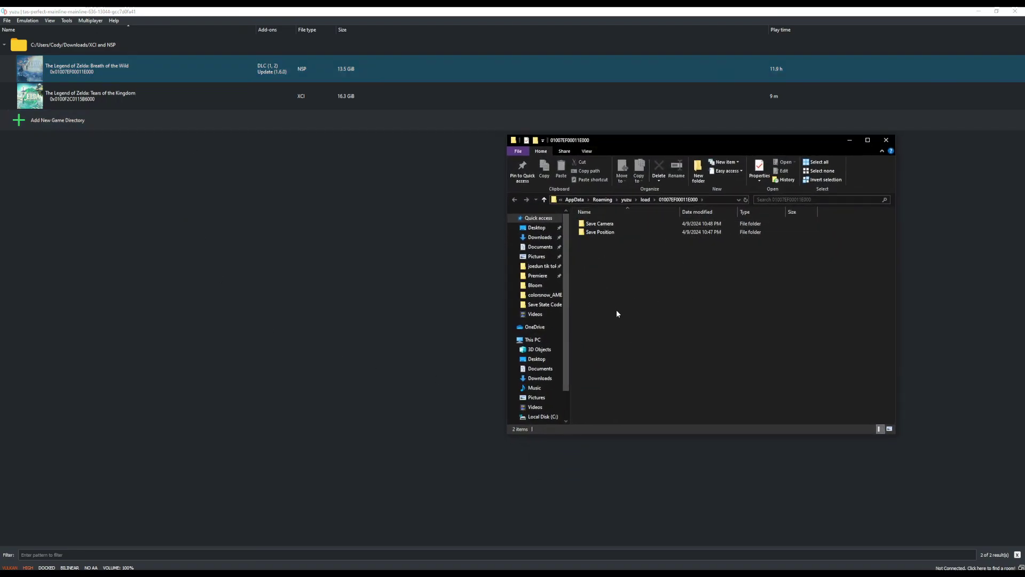
right_click(625, 255)
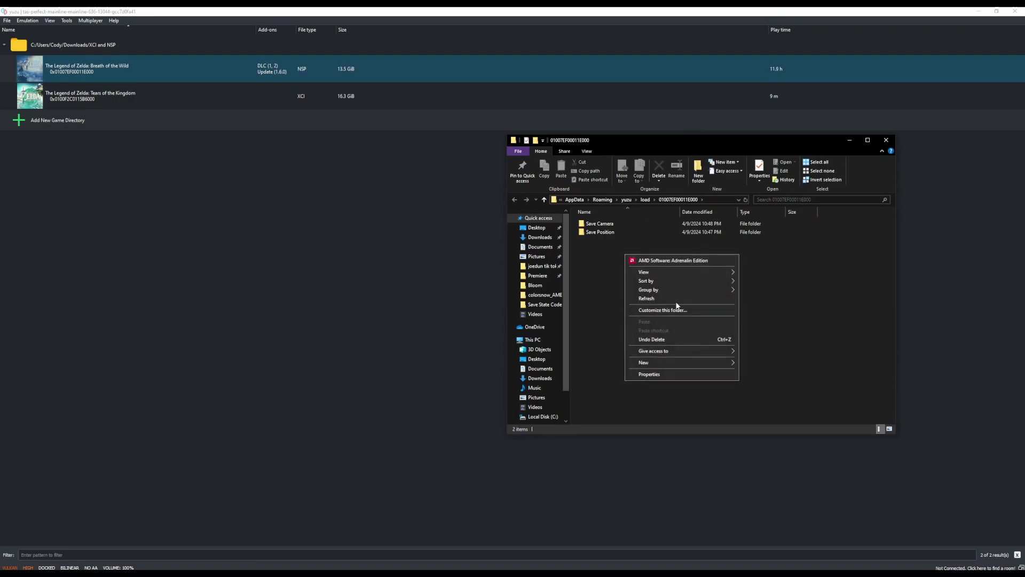
mouse_move(695, 363)
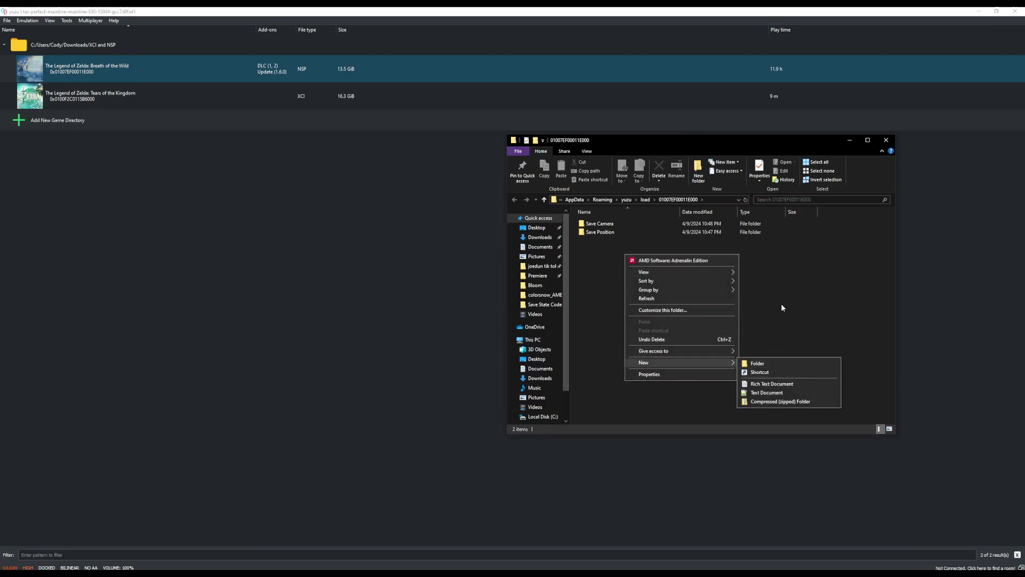
click(761, 278)
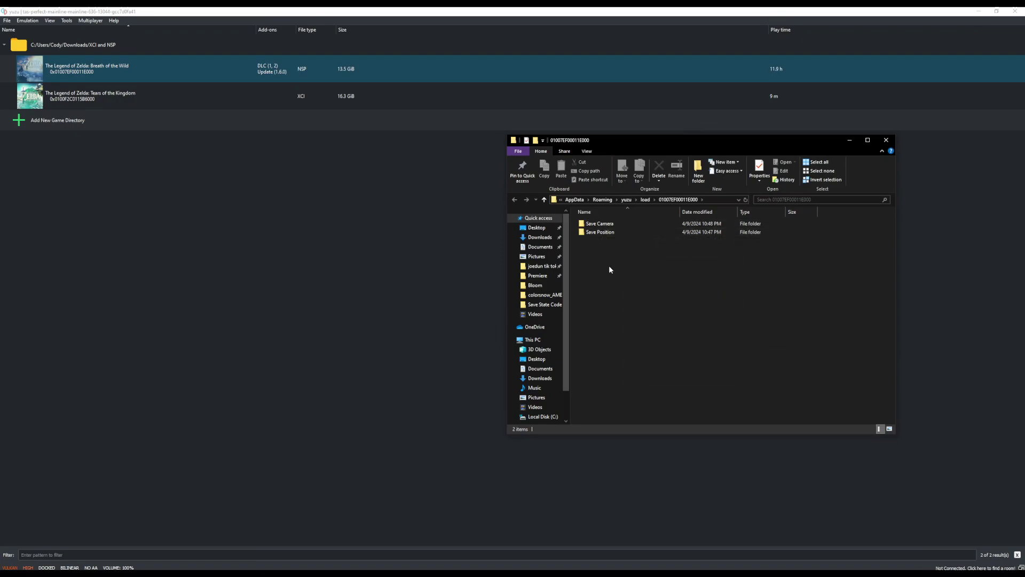
Inspect the cheat text file in the Save Camera mod's Cheats folder, then return to the browser
click(606, 224)
double_click(606, 225)
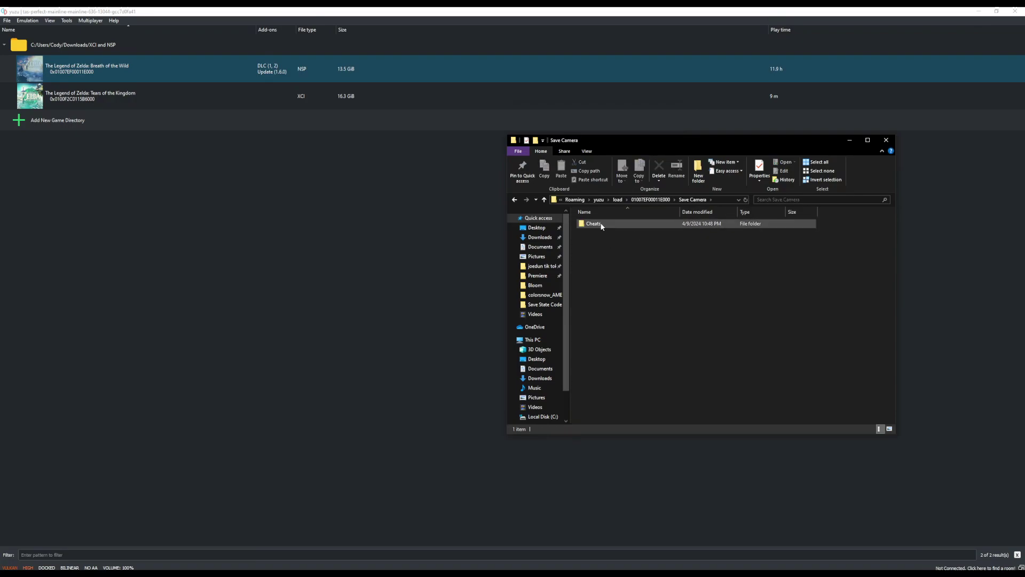
double_click(601, 226)
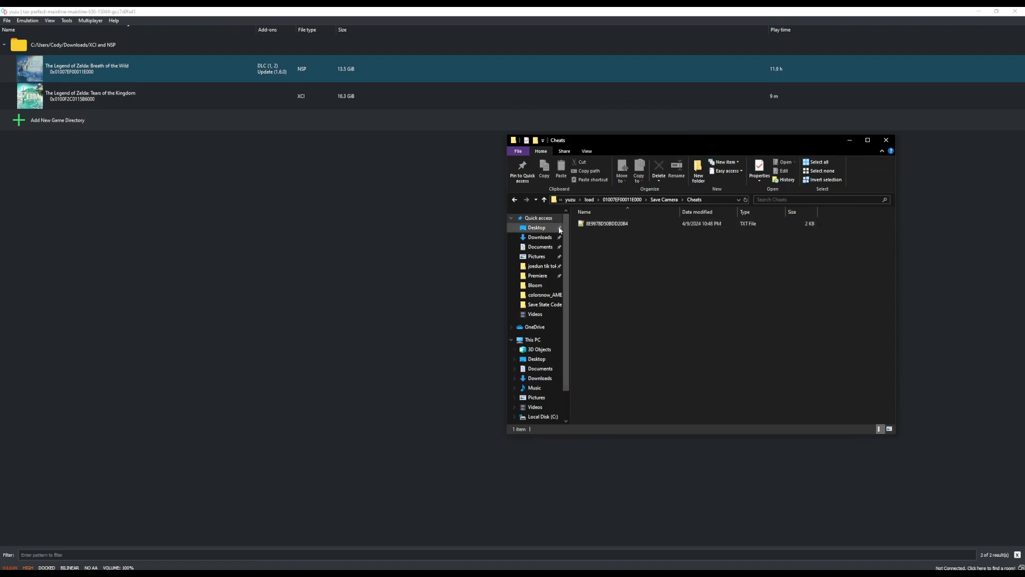
click(848, 141)
click(1015, 11)
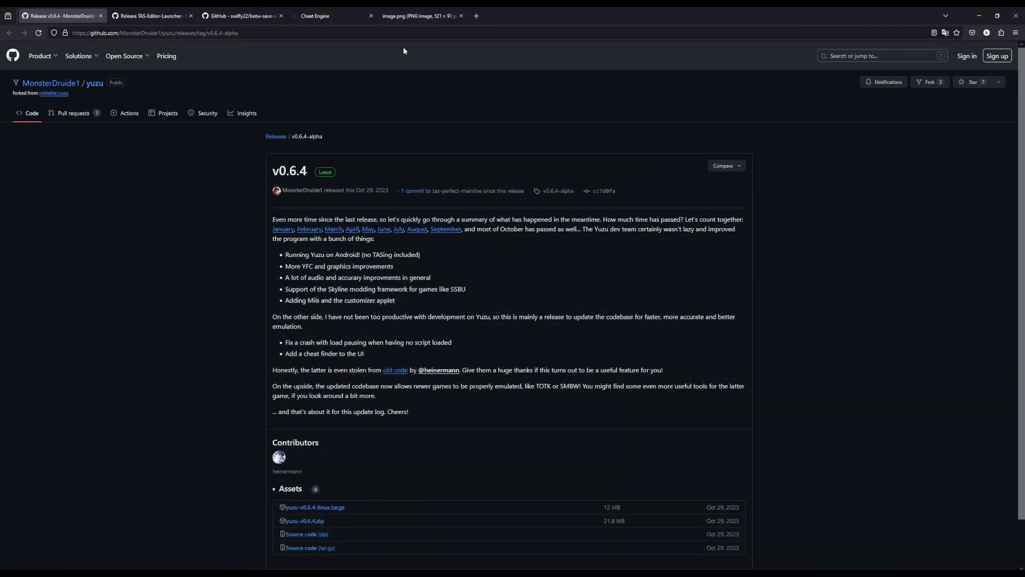
Show the botw-save-state repository page and highlight the Save State Code Documentation heading
click(224, 14)
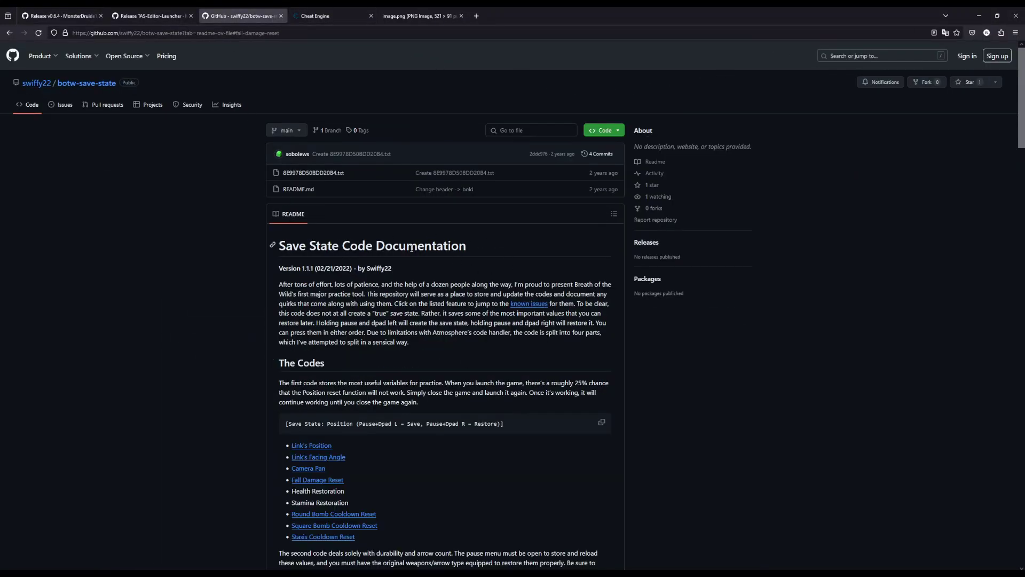
drag(487, 248, 271, 244)
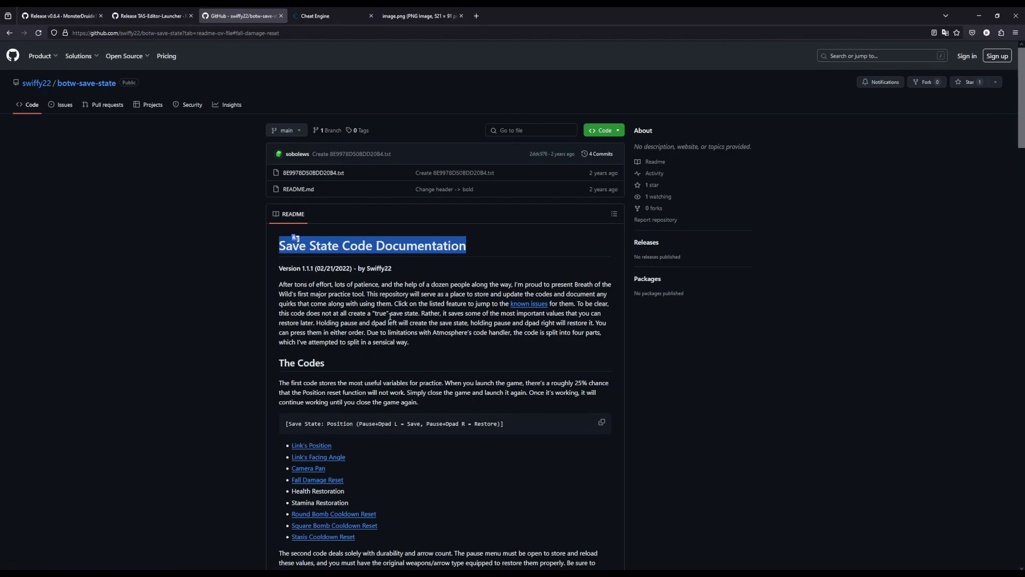
click(331, 356)
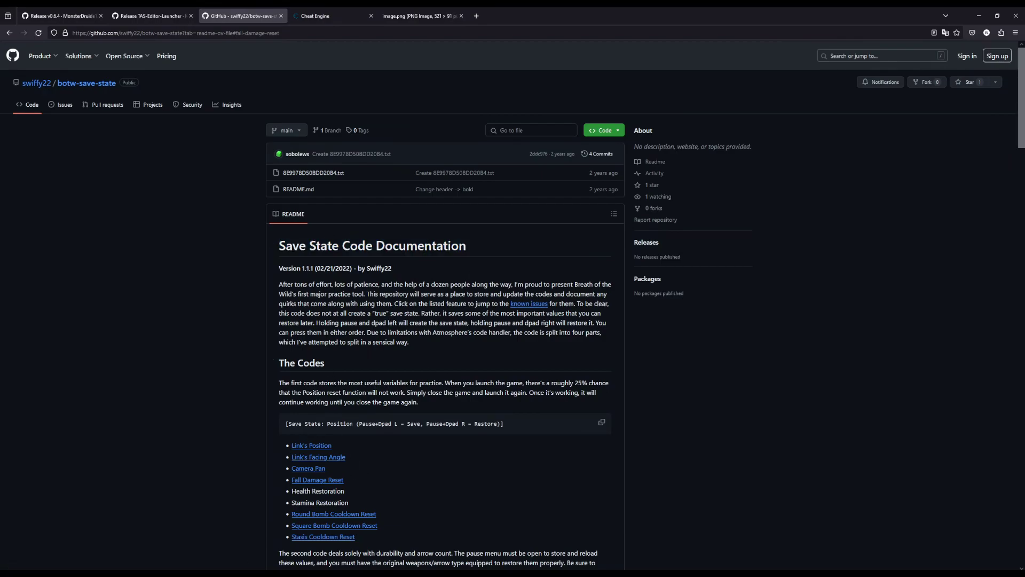
Switch to Notepad++, maximize it and review the Save Position mod's cheat file from start to end
key(alt+Tab)
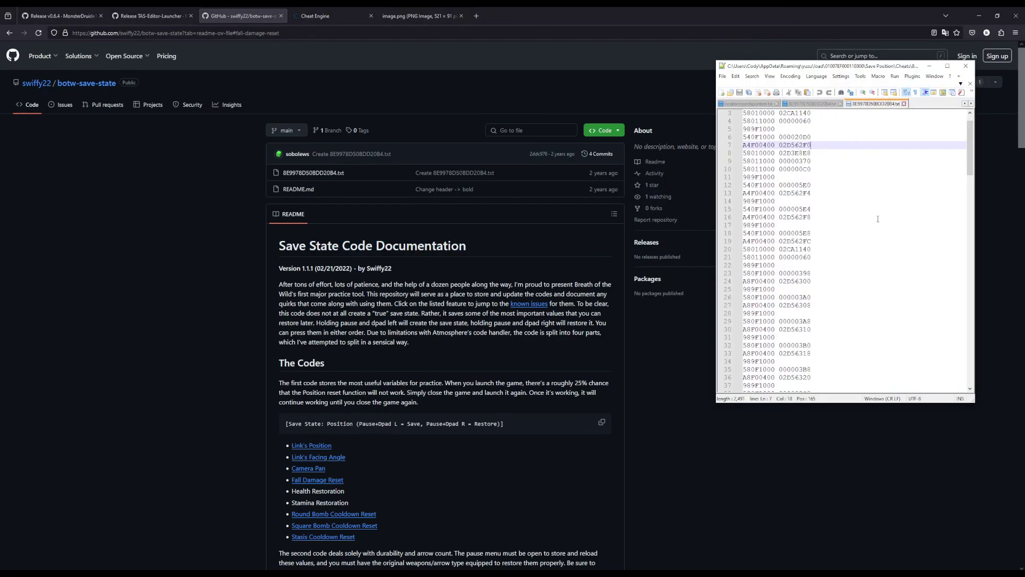
scroll(878, 219, up, 1)
scroll(964, 58, down, 1)
click(947, 66)
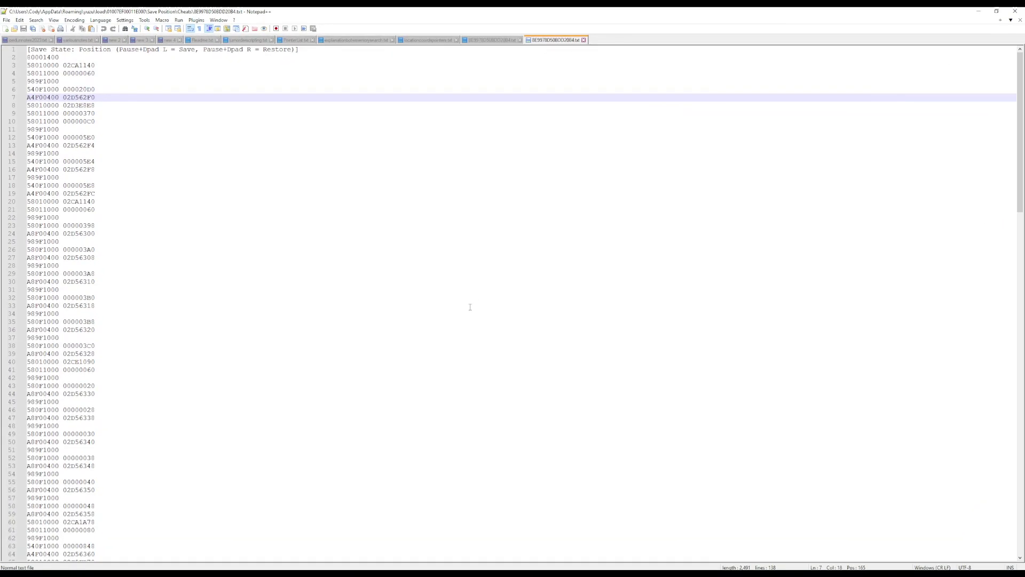
scroll(422, 216, down, 20)
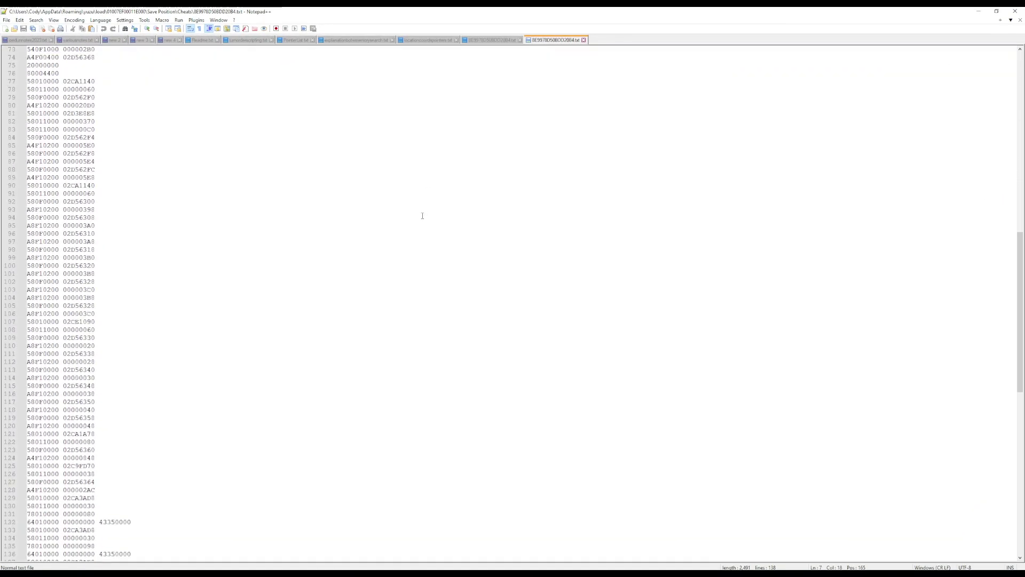
scroll(422, 216, up, 20)
scroll(453, 150, up, 15)
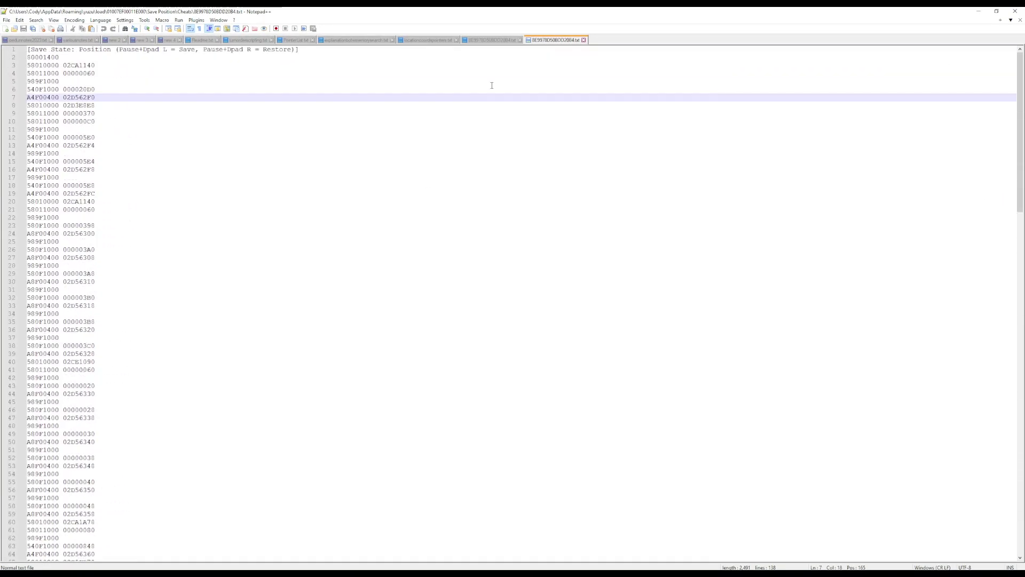
Open the complete 8E9978D50BDD20B4.txt from the Most Recent folder and examine its separate code sections, including Save State: Position and Camera
click(492, 40)
scroll(327, 190, up, 6)
scroll(327, 190, up, 20)
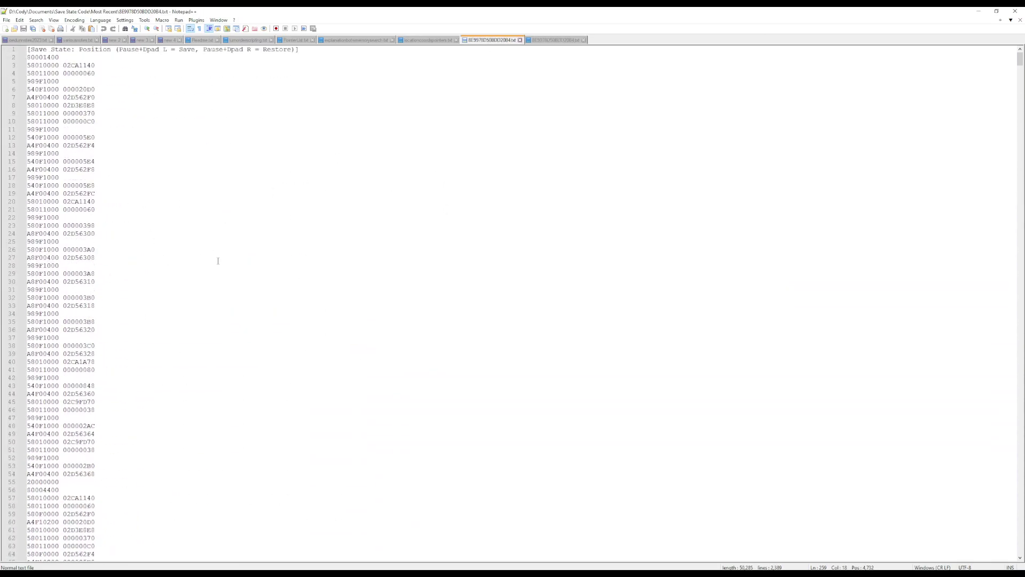
scroll(240, 243, down, 20)
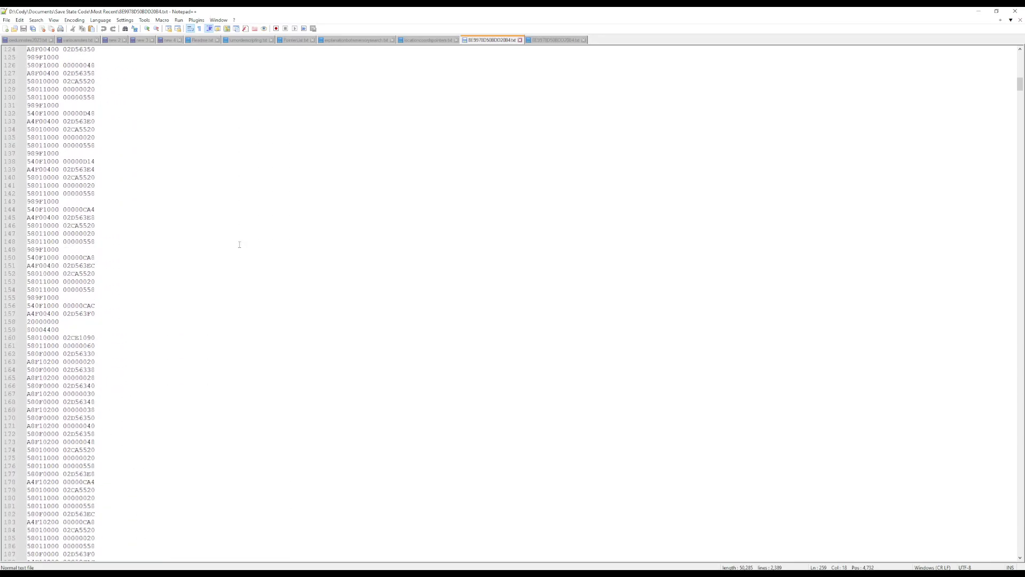
scroll(240, 244, down, 20)
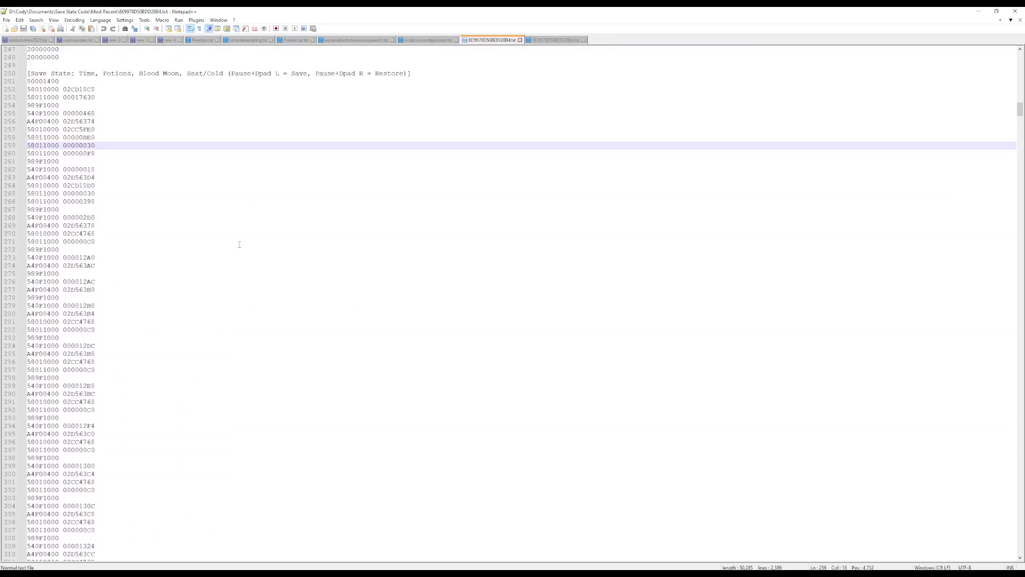
scroll(240, 244, down, 20)
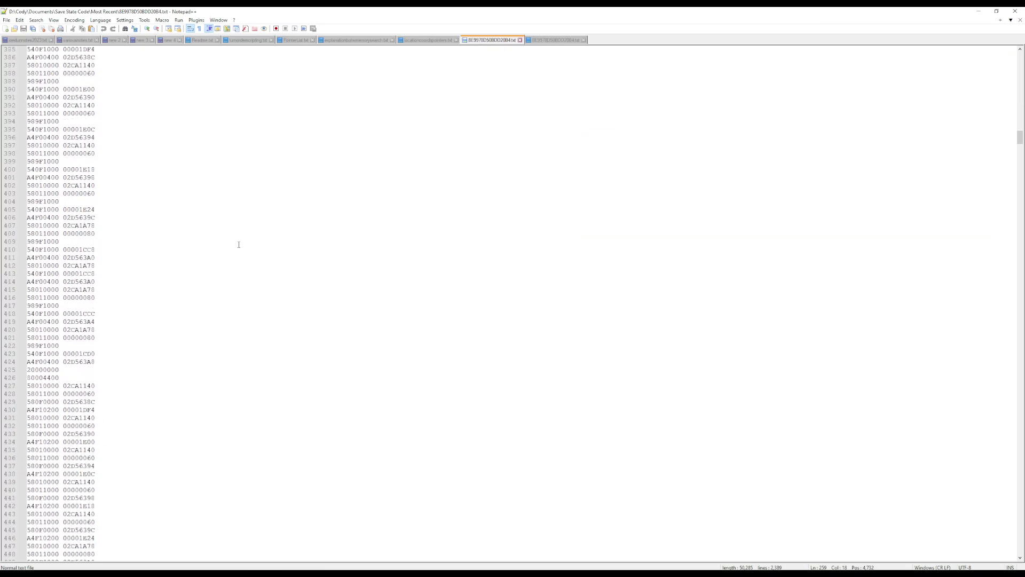
scroll(199, 310, down, 20)
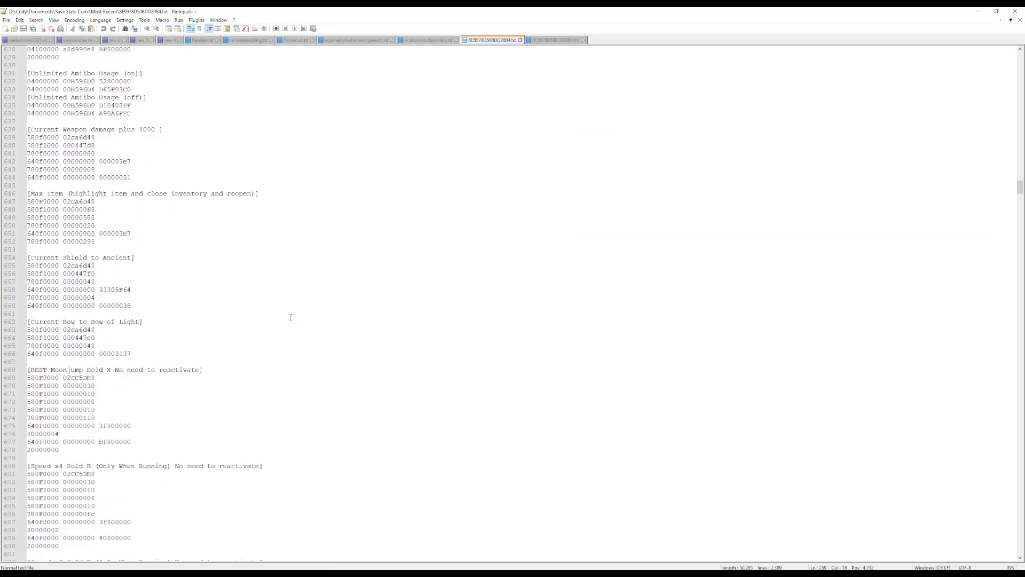
scroll(281, 318, up, 20)
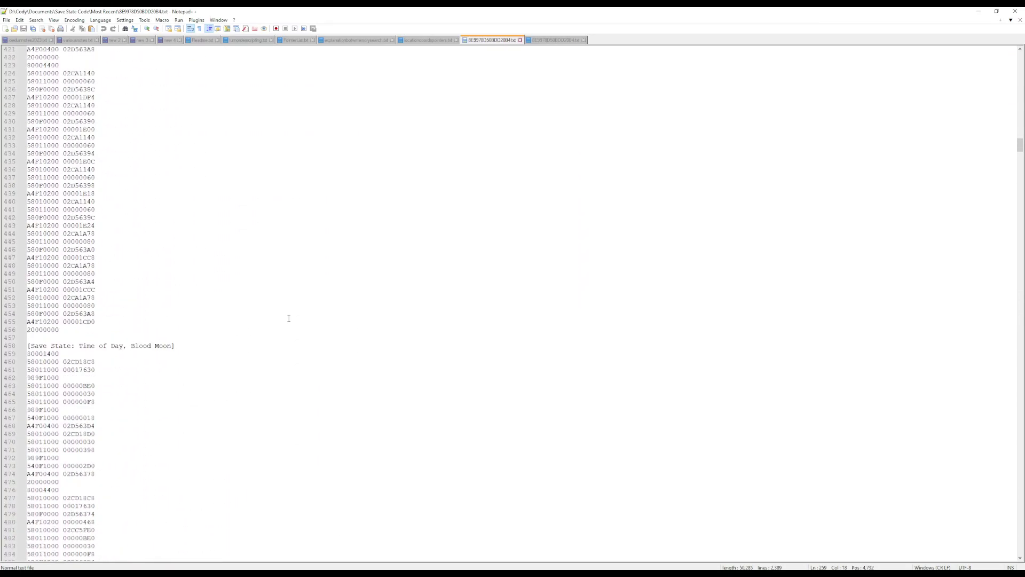
scroll(287, 318, up, 20)
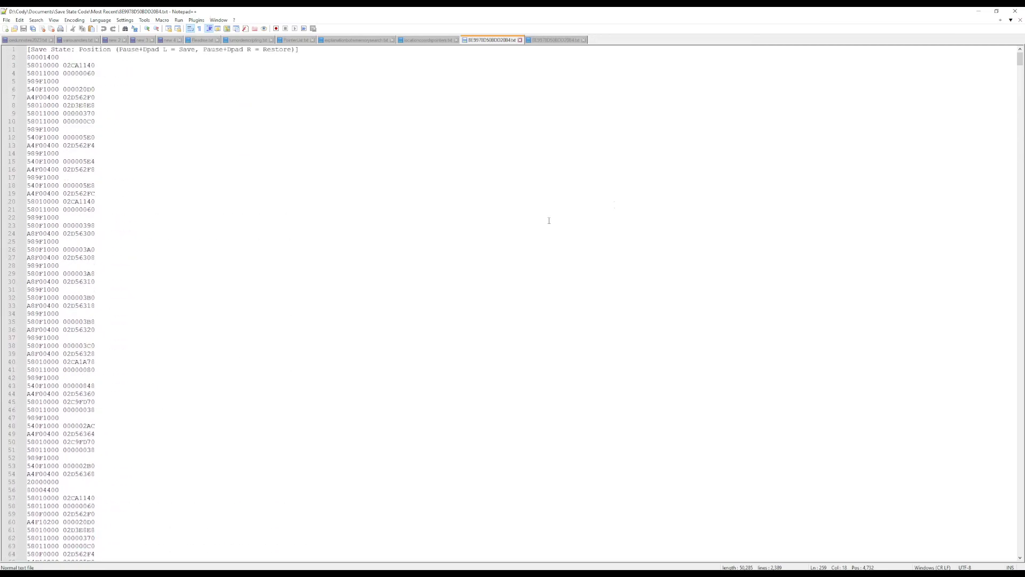
scroll(182, 305, down, 19)
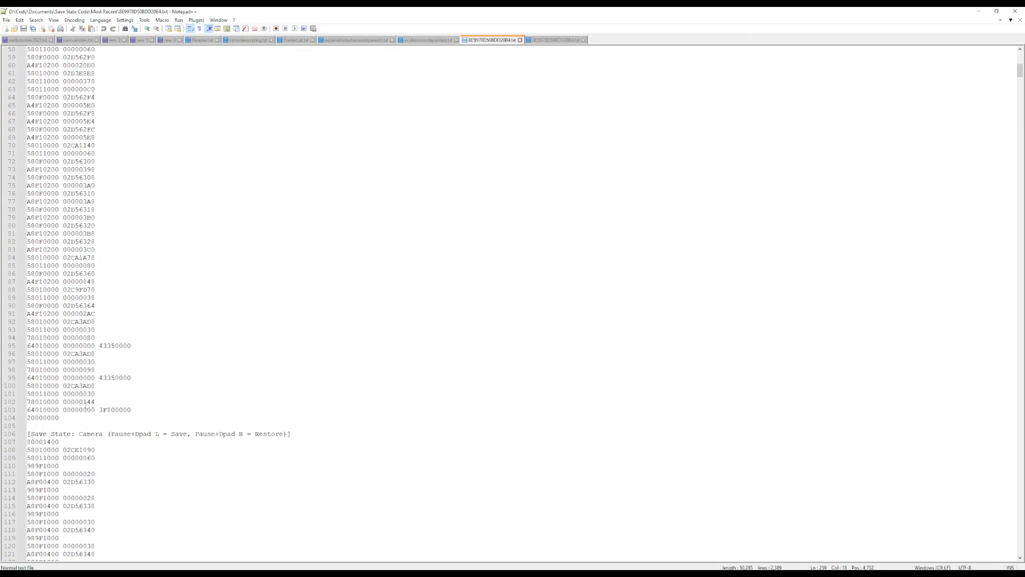
Highlight the whole Save State: Position code section up to its heading line, then minimize the text editor
drag(92, 418, 19, 10)
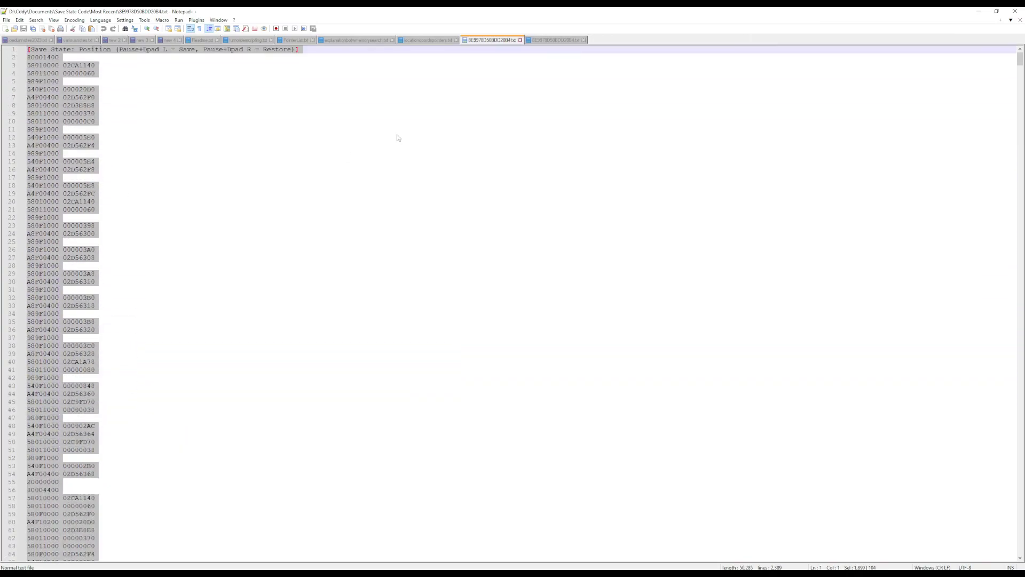
click(978, 11)
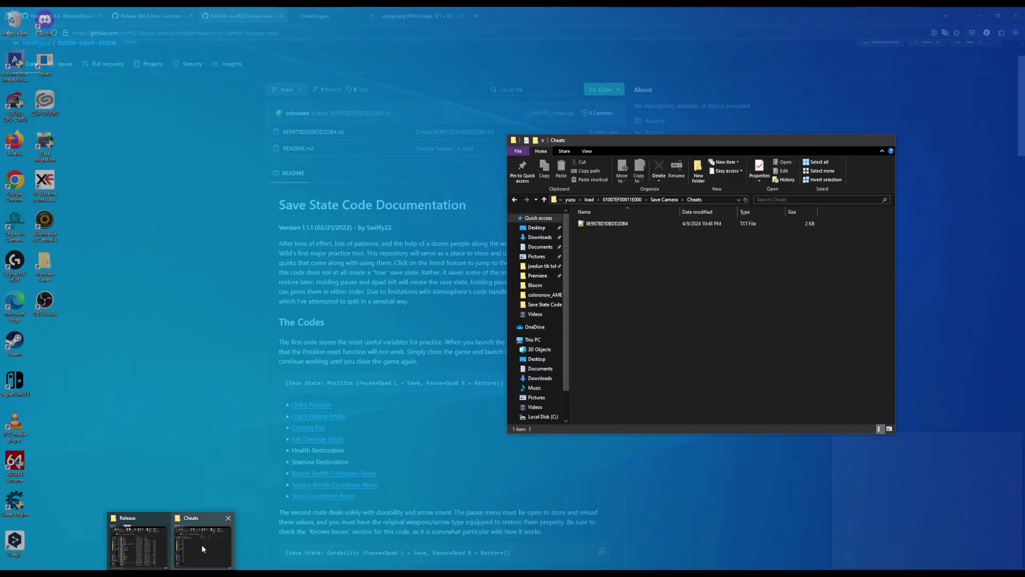
Create a new text document in the Save Camera mod's Cheats folder, then delete it
click(201, 543)
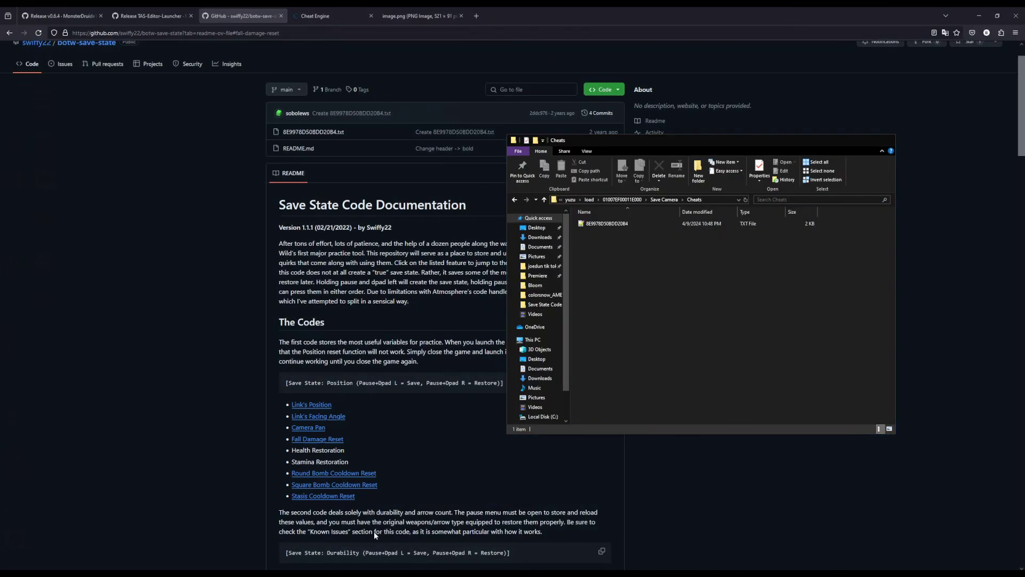
right_click(611, 241)
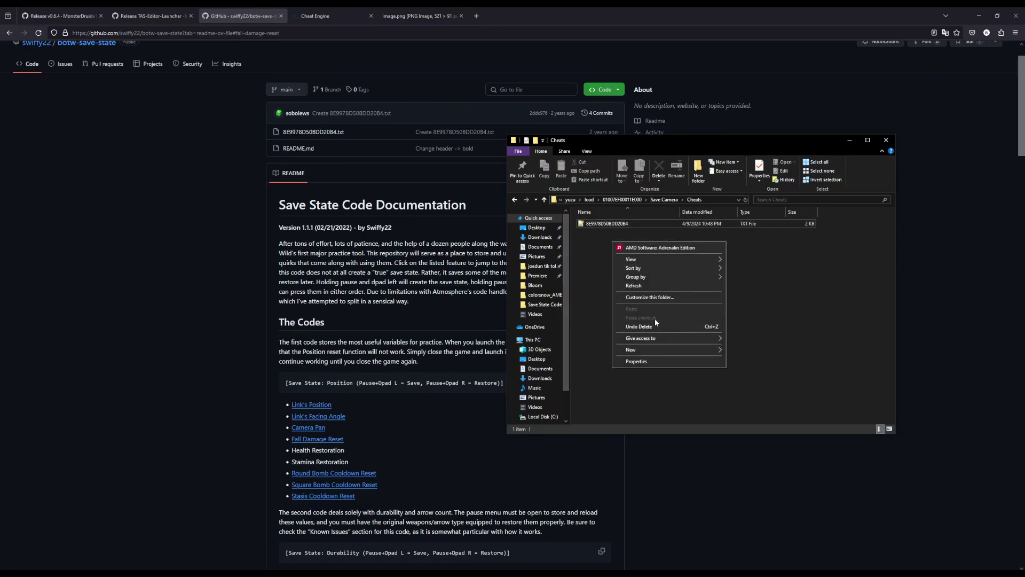
mouse_move(693, 348)
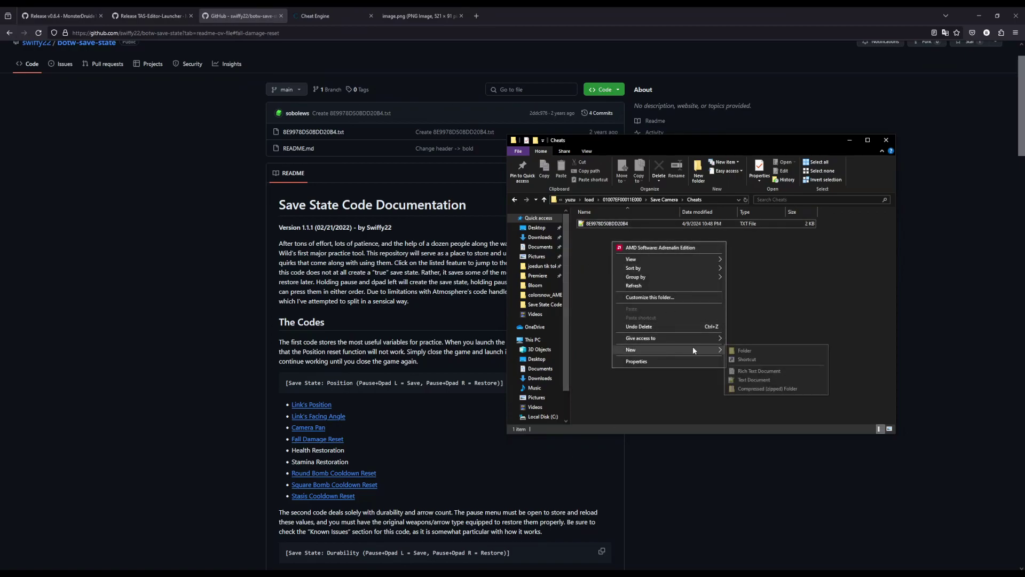
click(750, 380)
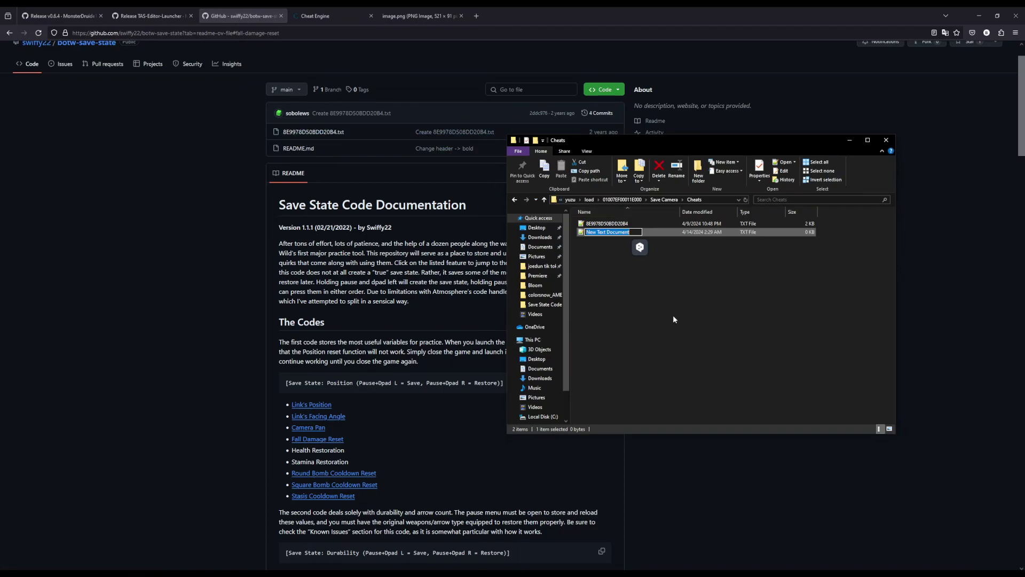
right_click(607, 233)
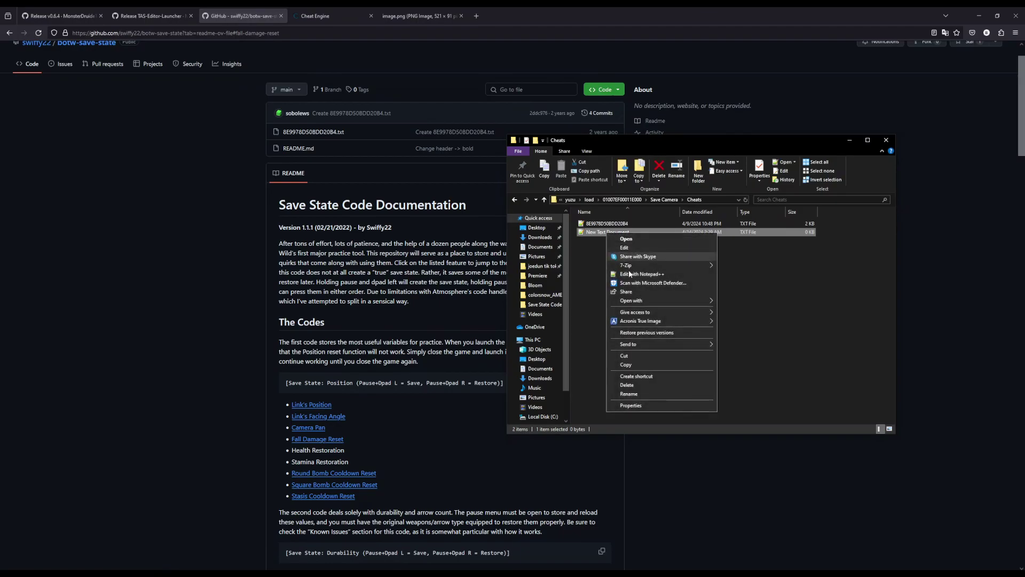
click(639, 385)
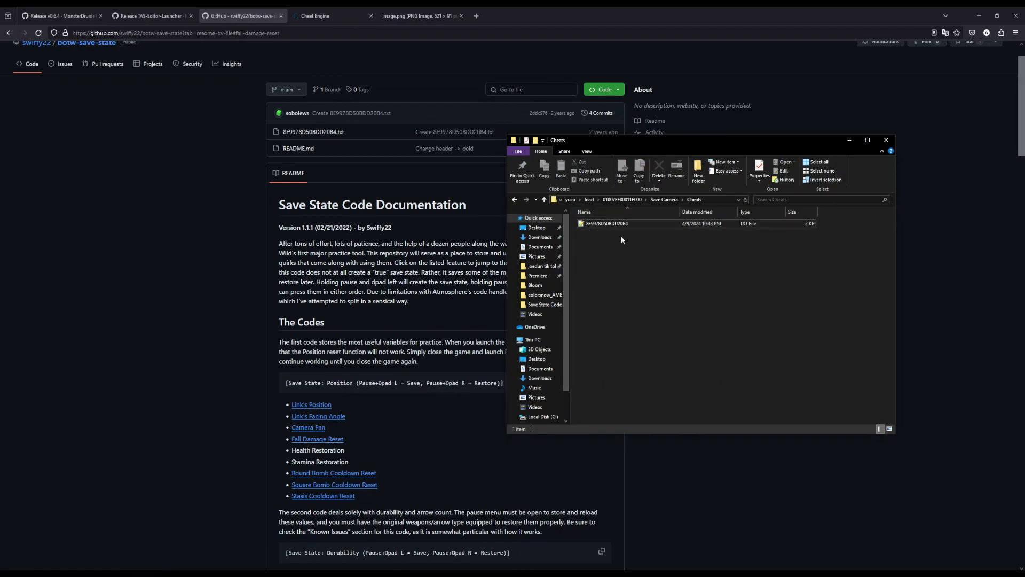
Go up to the 01007EF00011E000 folder to show the Save Camera and Save Position mods, then minimize the window
click(544, 202)
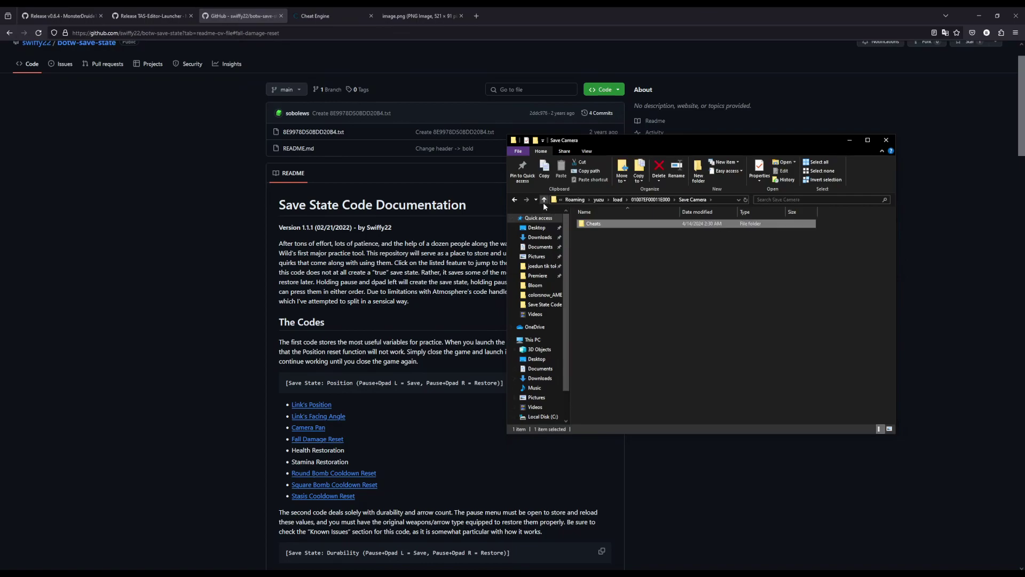
click(544, 201)
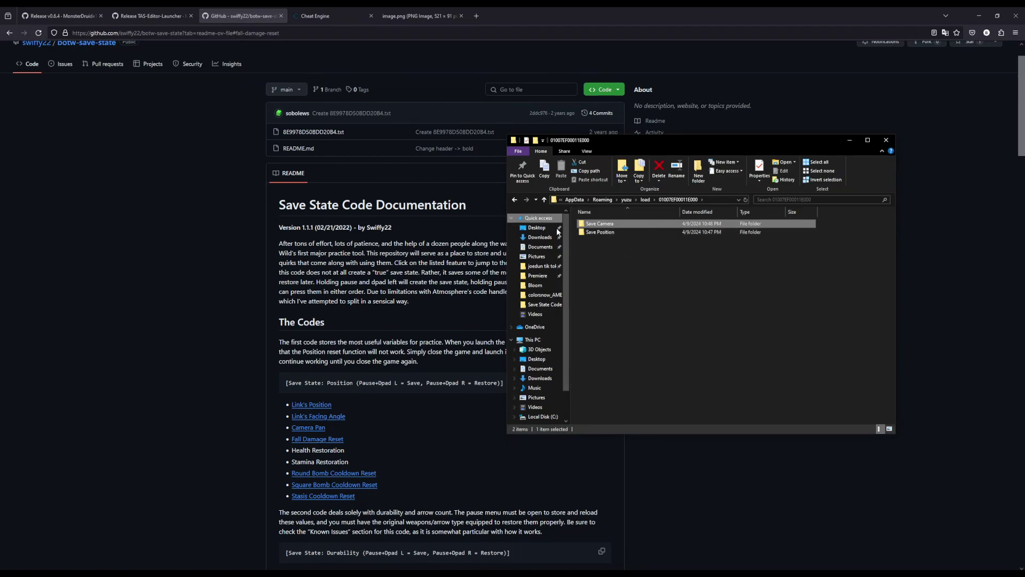
click(848, 141)
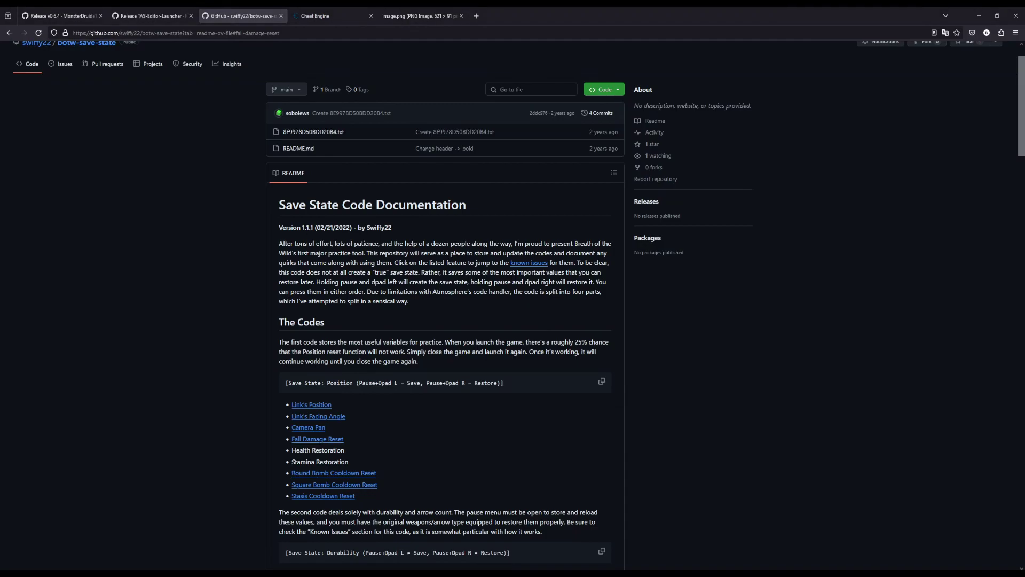
Switch to yuzu, launch Breath of the Wild and load the Master Mode autosave at Ree Dahee Shrine
key(alt+Tab)
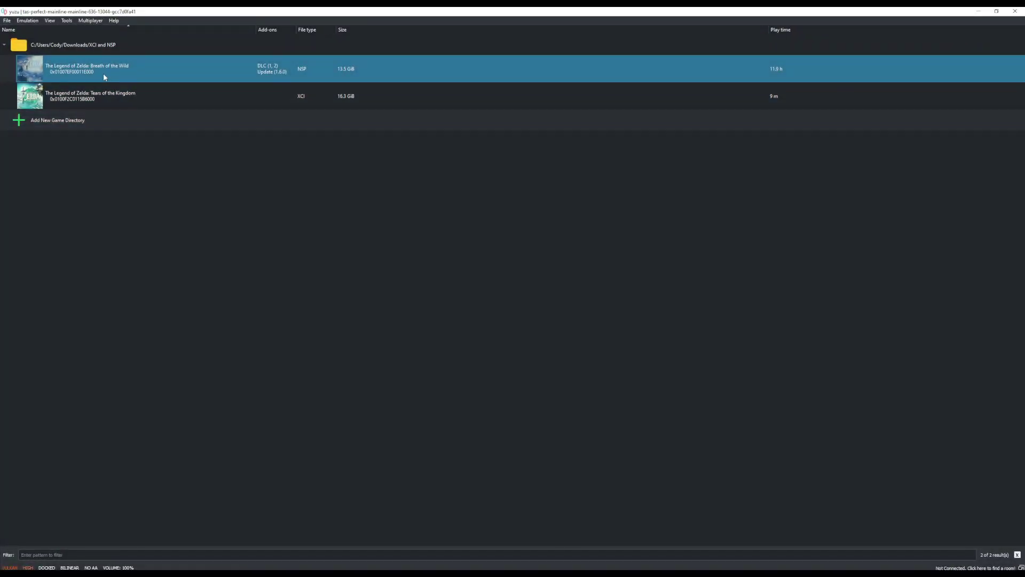
double_click(104, 74)
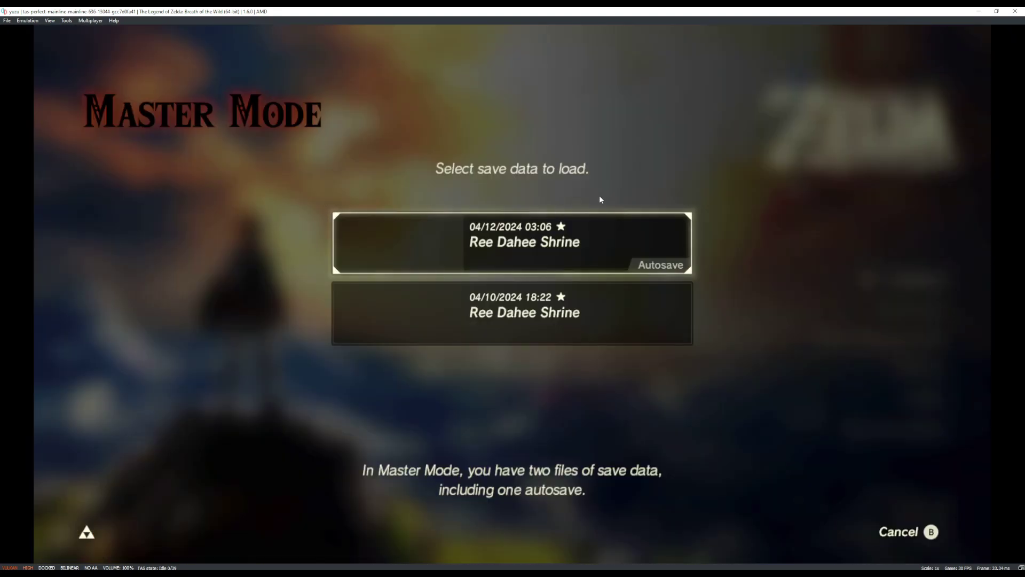
key(Down)
key(Up)
key(c)
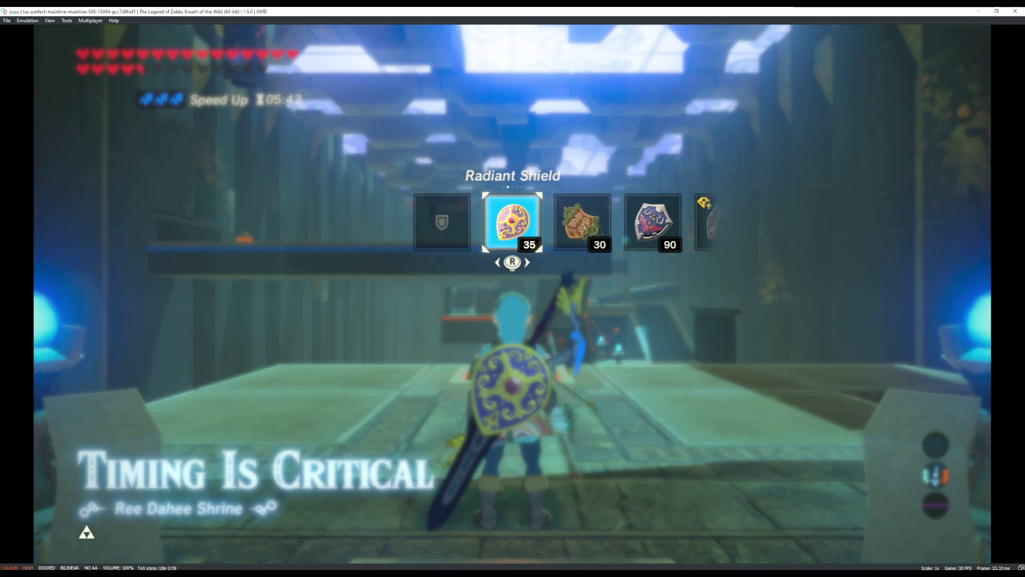
Swing the camera around Link, move him beside the blue lamp and restore the saved camera state
key(k)
key(j)
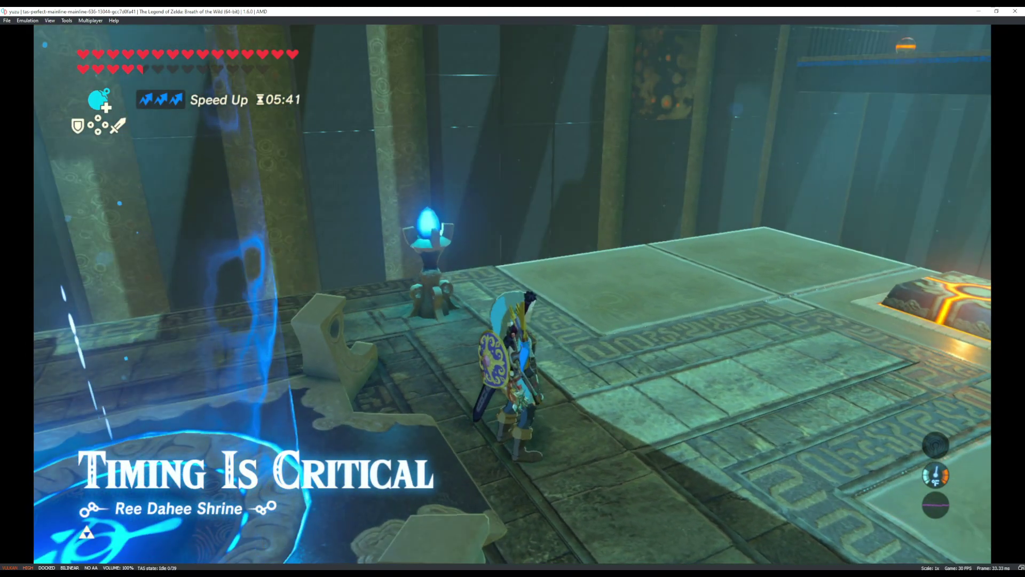
key(l)
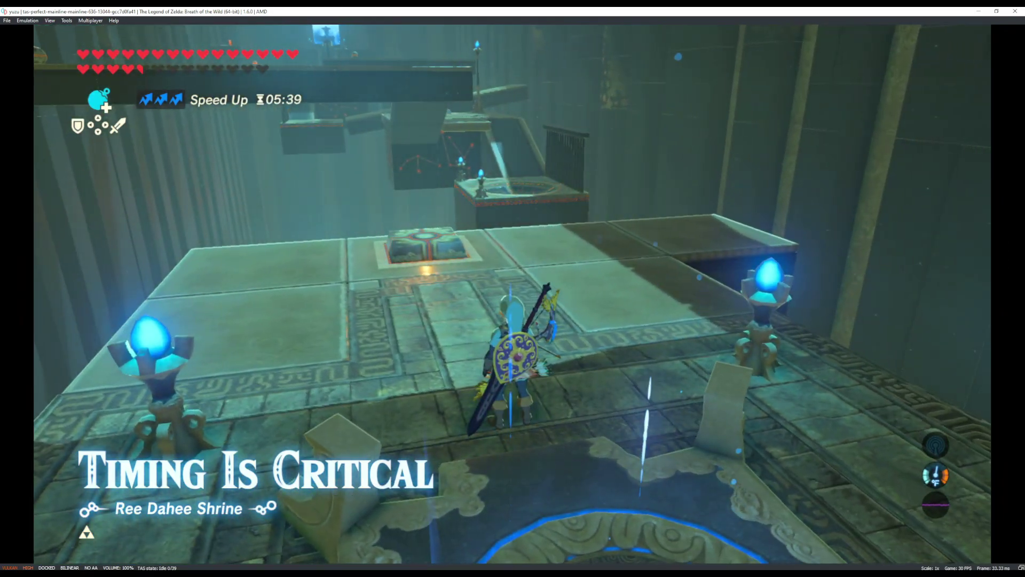
key(r)
key(k)
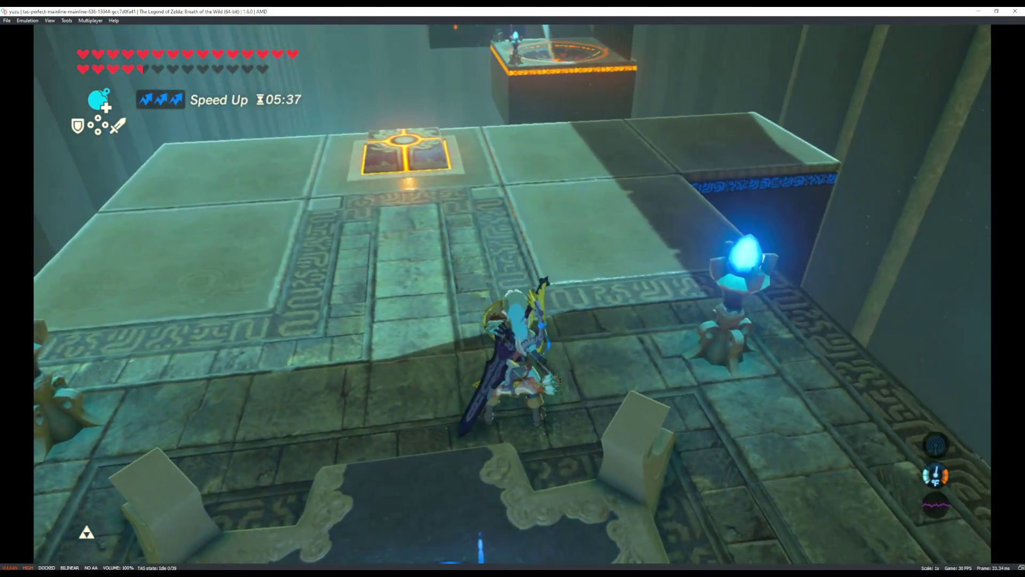
key(d)
key(j)
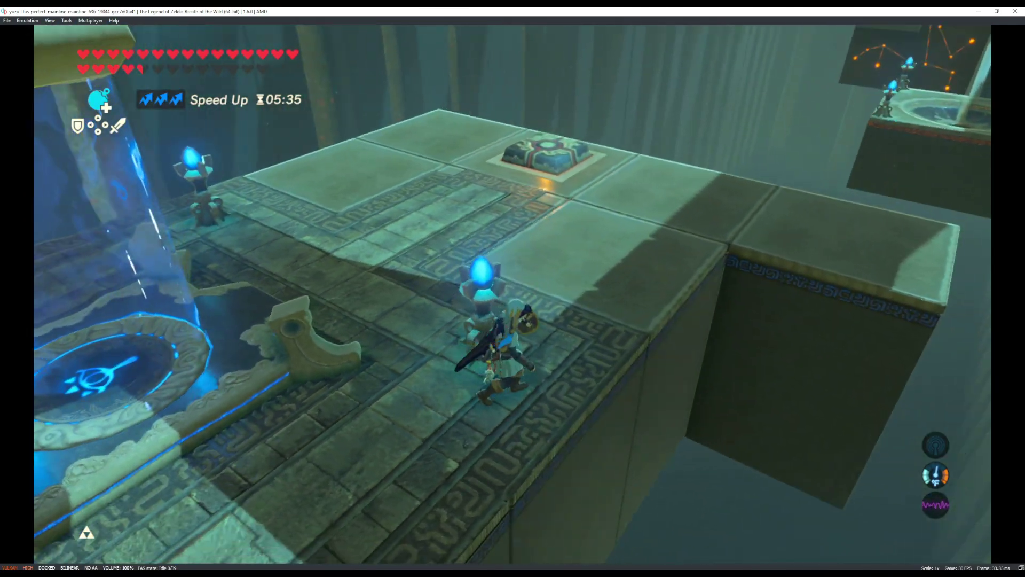
key(j)
key(i)
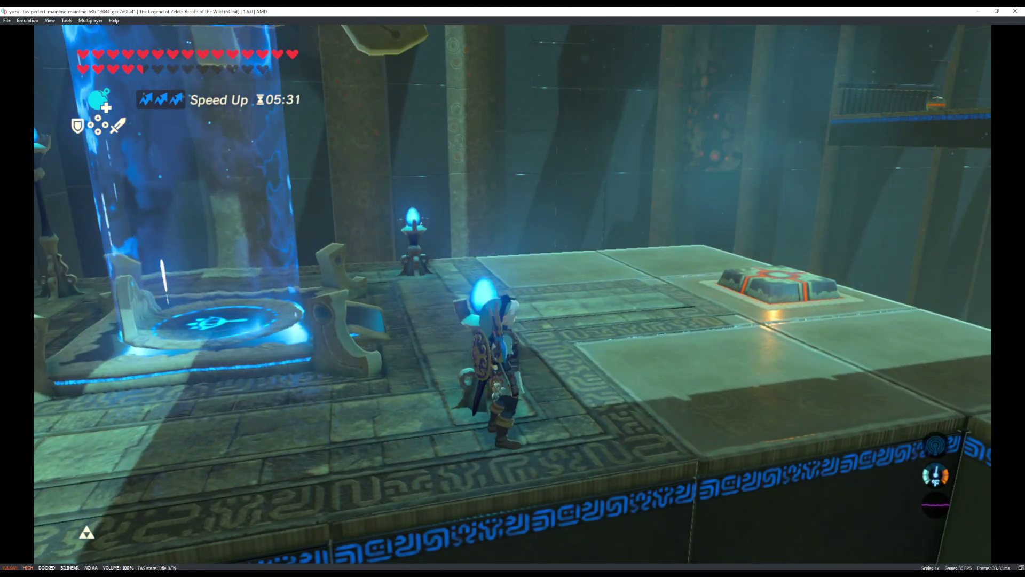
key(Right)
key(r)
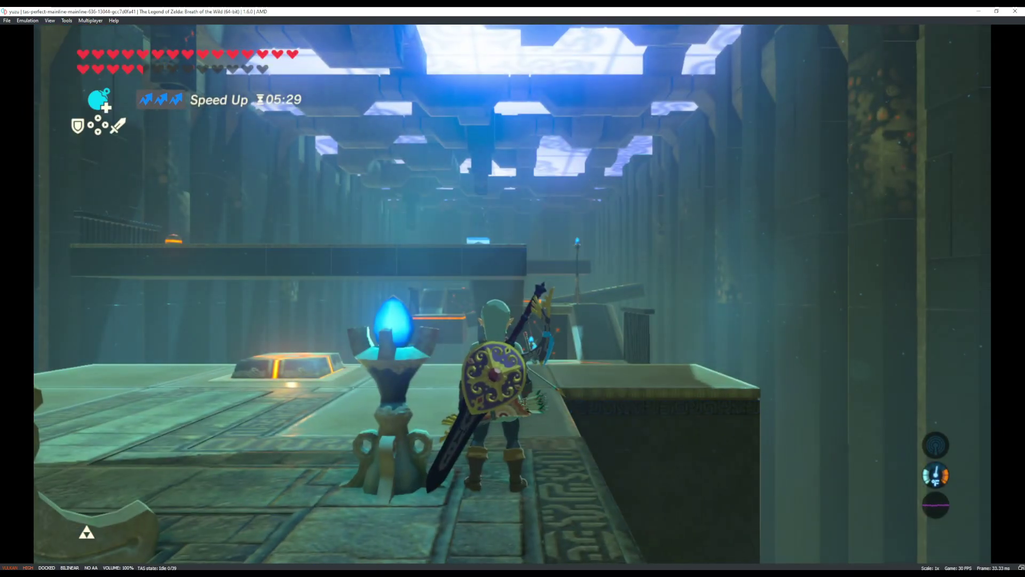
Turn the camera side-on to Link next to the lamp and restore the saved camera state again
key(j)
key(k)
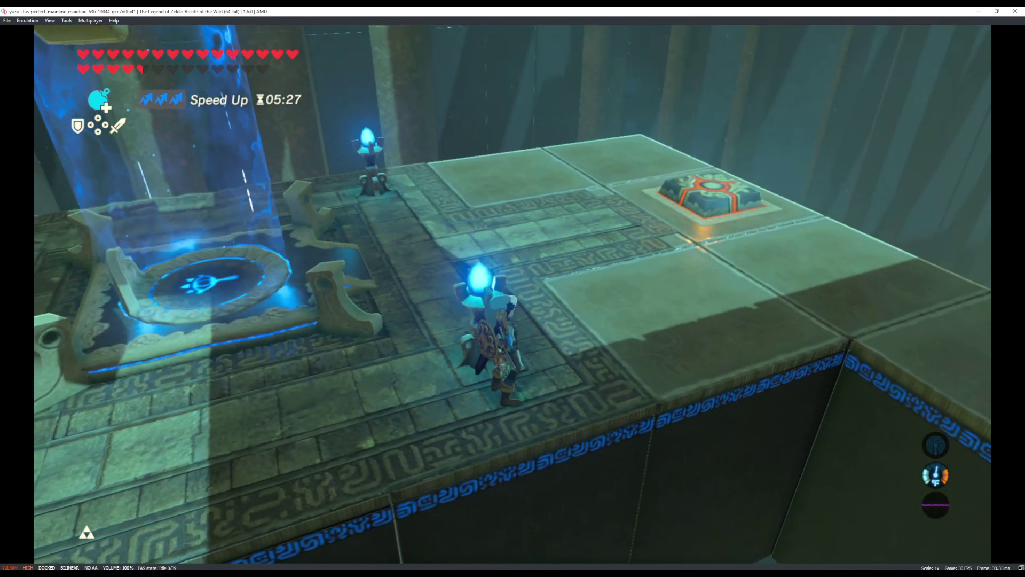
key(i)
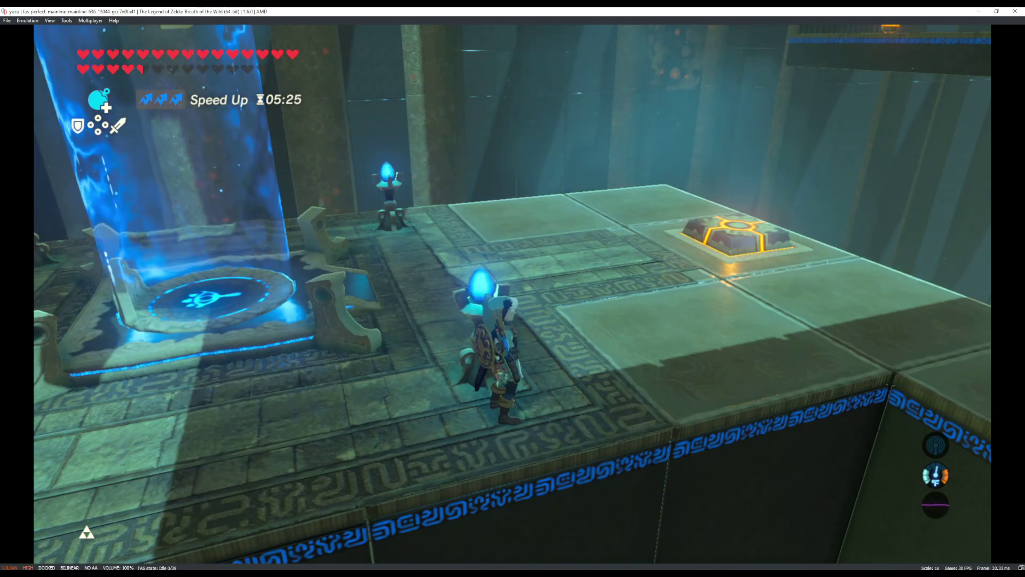
key(r)
key(Right)
Run Link past the lamp onto the platform's outer corner, changing the view, and restore the saved camera state
key(w)
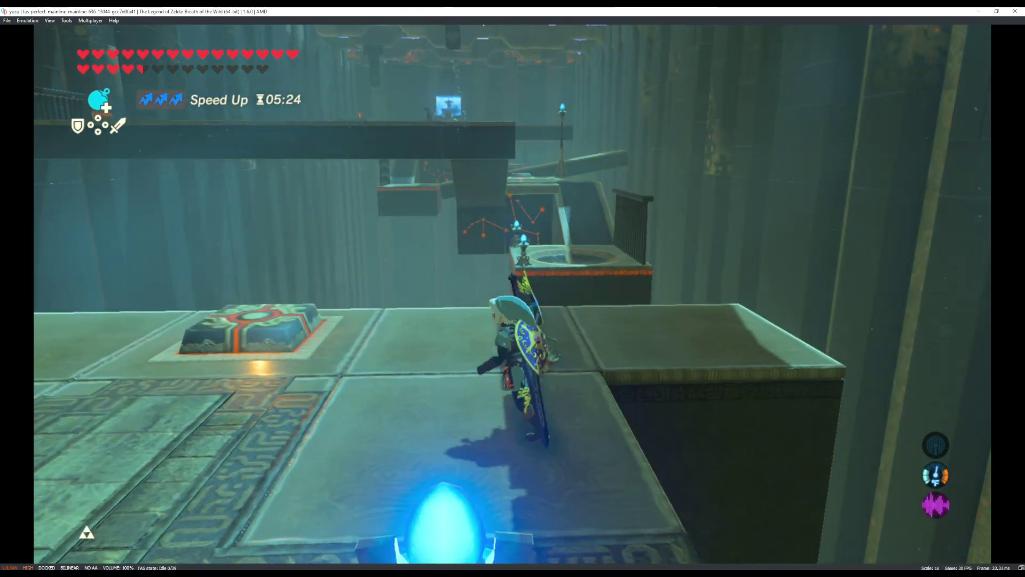
key(s)
key(i)
key(w)
key(Right)
key(w)
key(d)
key(k)
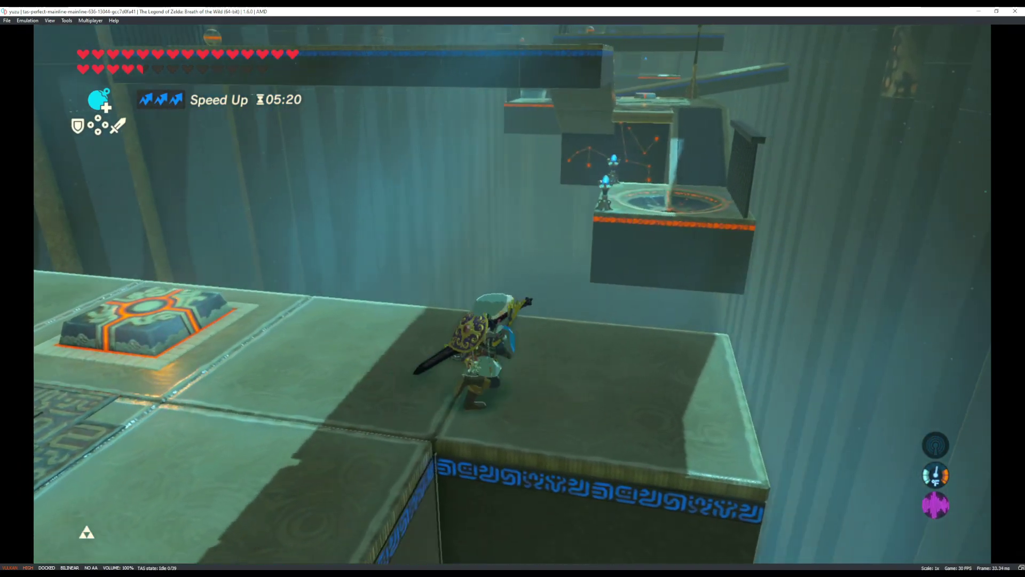
key(r)
key(Right)
key(Right)
Rotate the camera toward the pressure plate from the outer corner and restore the saved camera state
key(j)
key(w)
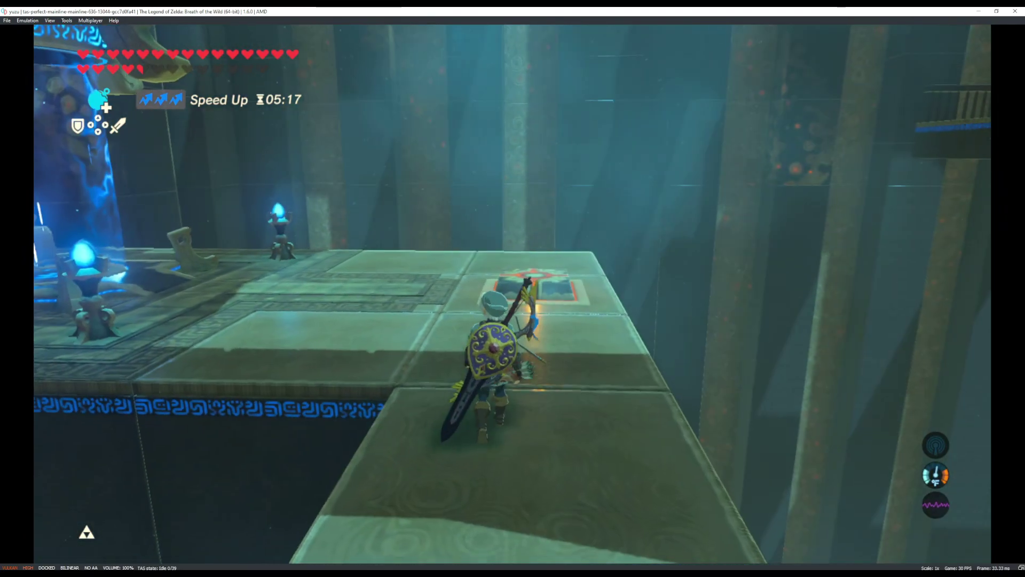
key(s)
key(r)
key(Right)
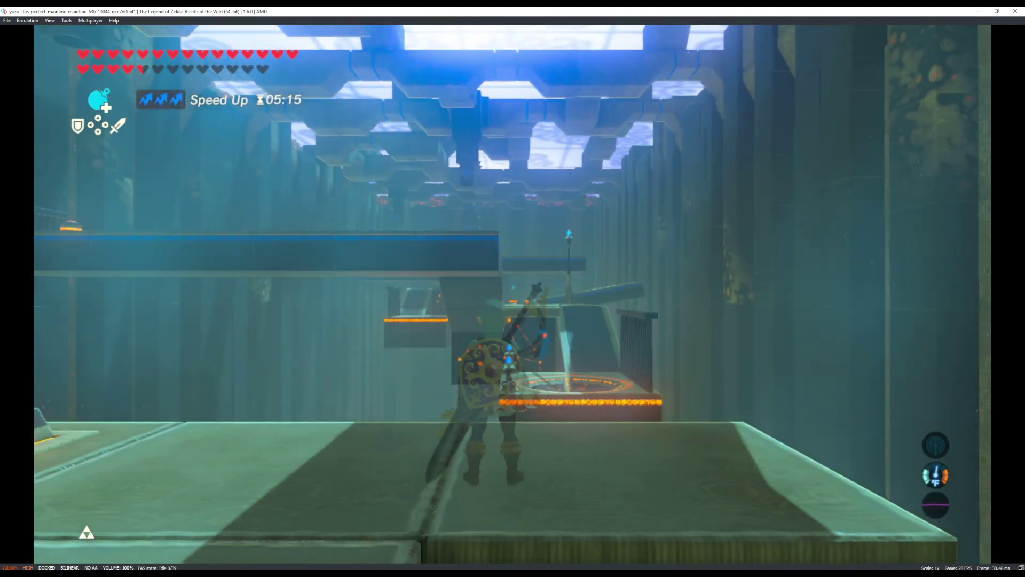
Move Link back toward the shrine entrance with the camera turned around, then restore the saved camera state
key(j)
key(w)
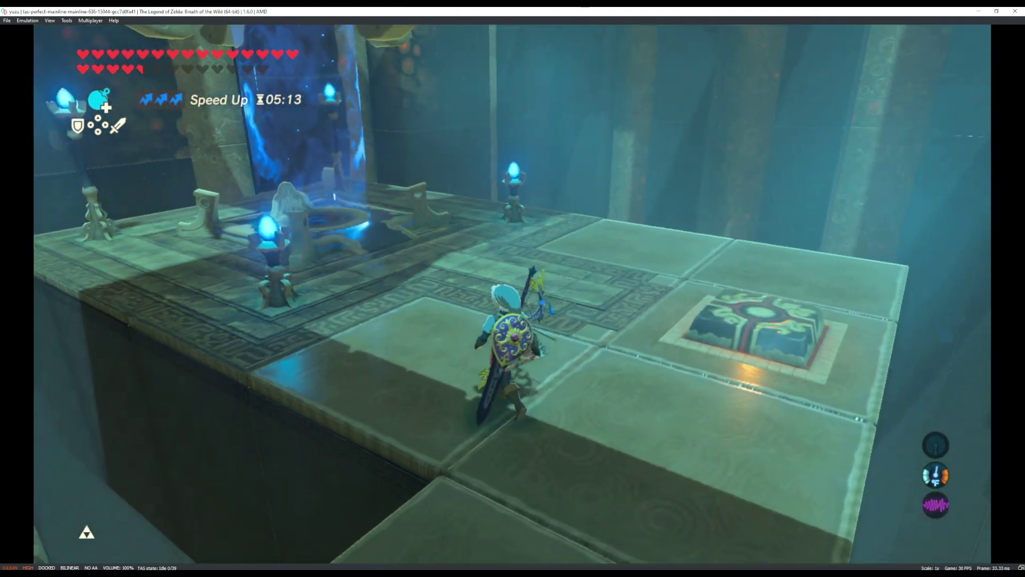
key(d)
key(Right)
key(r)
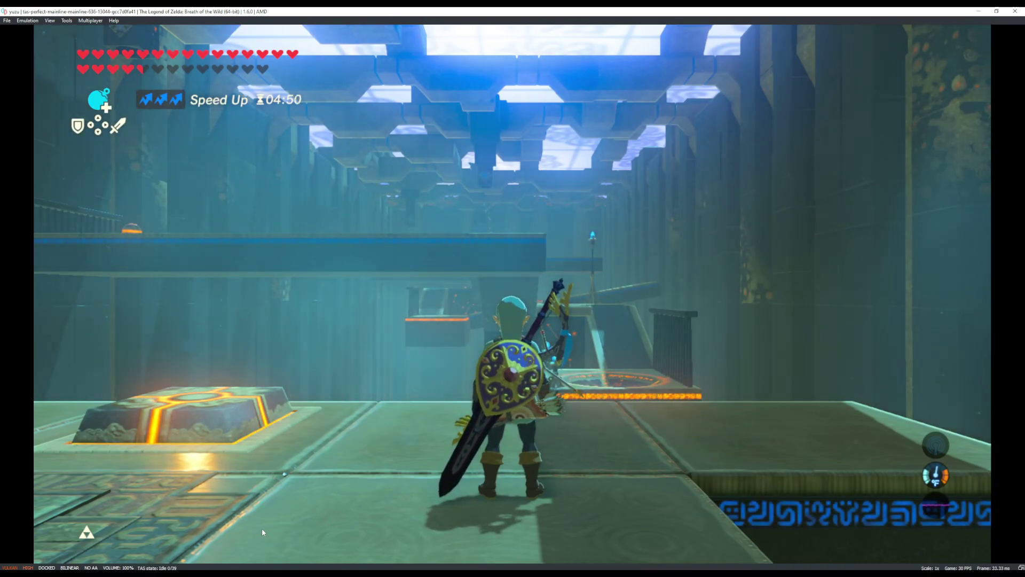
Search Windows for "cheat" and launch Cheat Engine 7.5
key(super)
text(h)
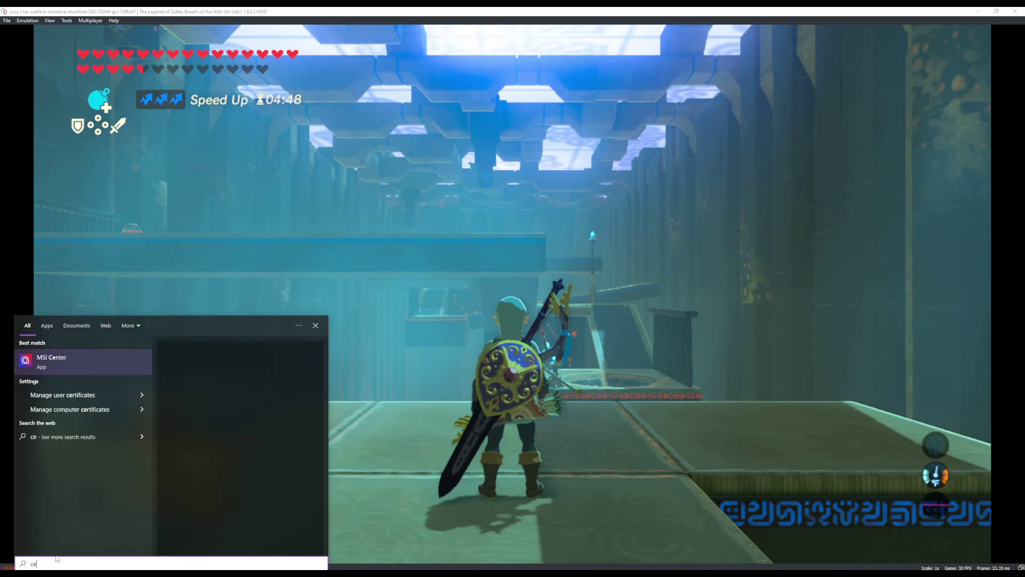
text(ea)
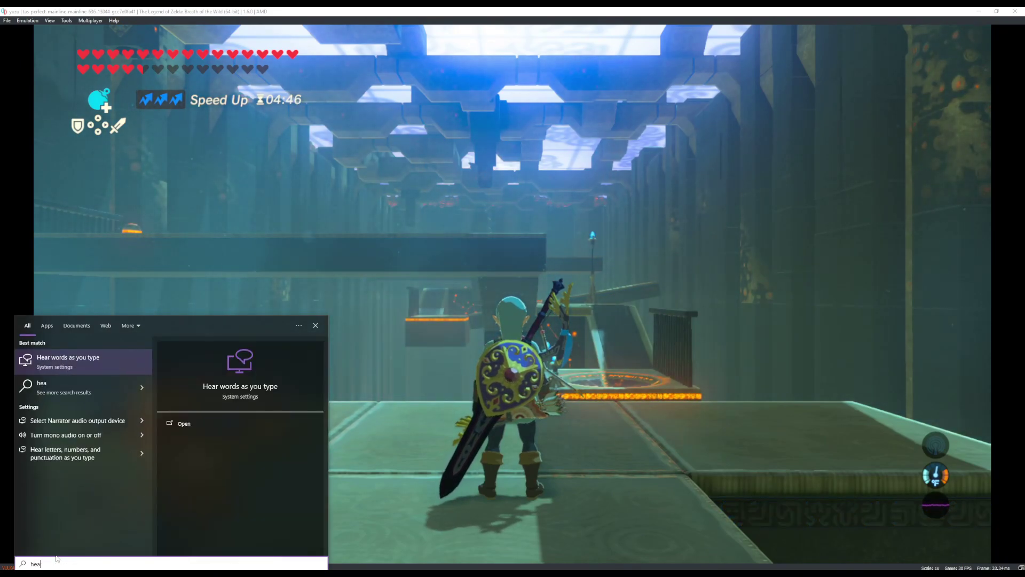
key(BackSpace)
key(BackSpace)
key(BackSpace)
text(cheat)
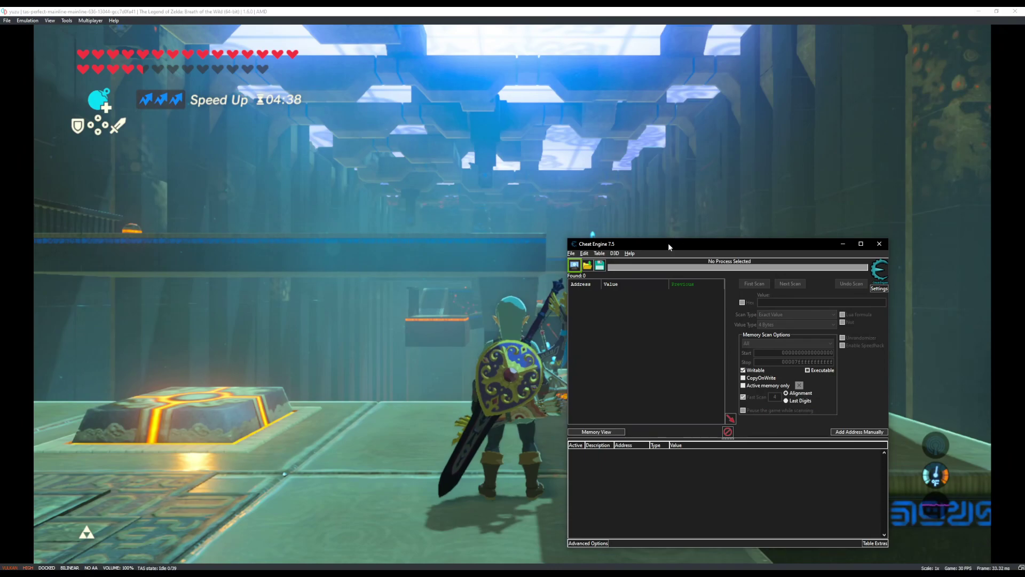
Move the Cheat Engine window aside and attach it to the running yuzu process
drag(667, 248, 746, 171)
click(653, 188)
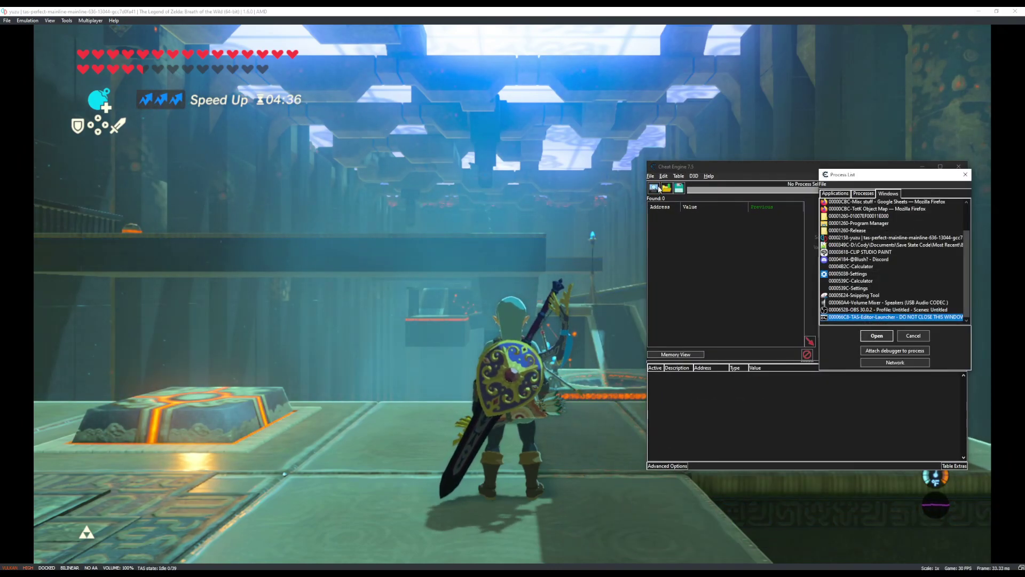
double_click(858, 237)
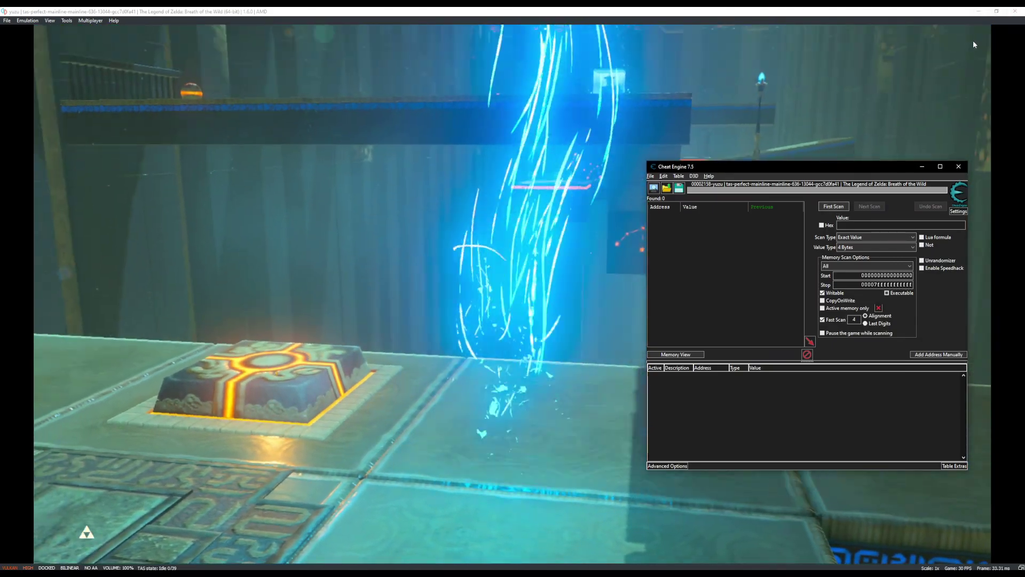
Minimize yuzu and show the image.png page in the browser
click(978, 11)
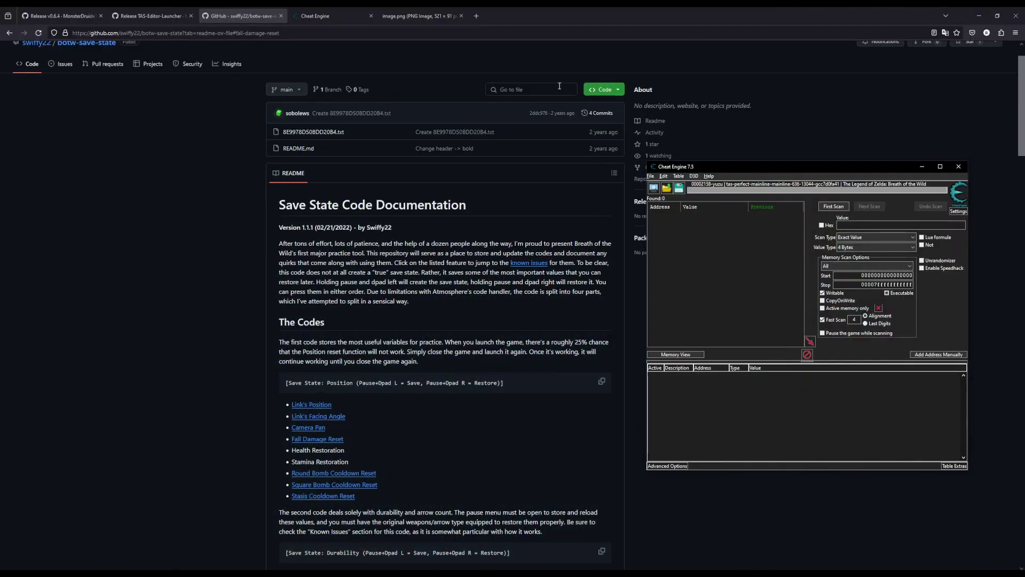
click(401, 16)
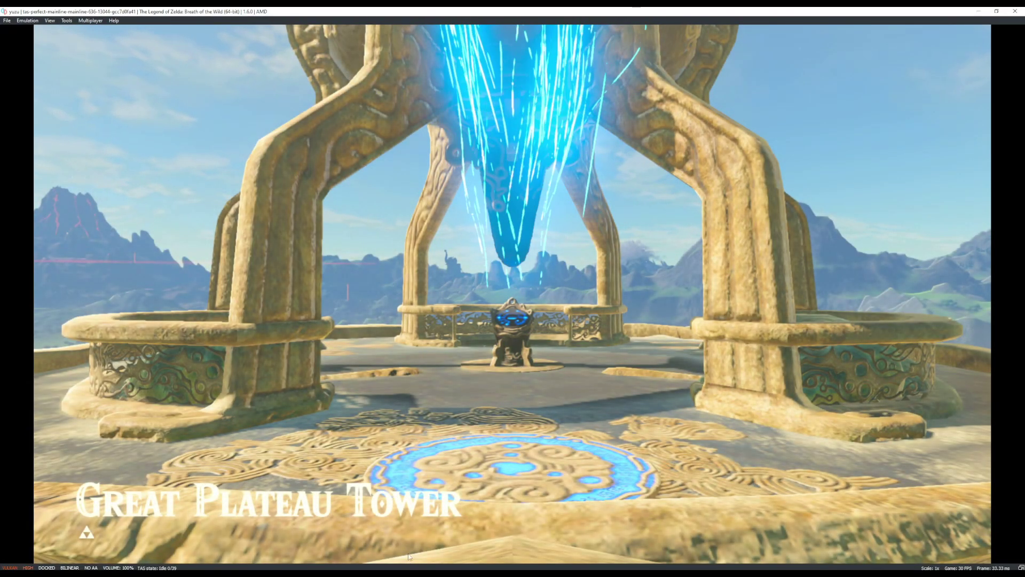
Switch to Cheat Engine and run a first scan for the exact value 1697.443726 with the value type Float
key(alt+Tab)
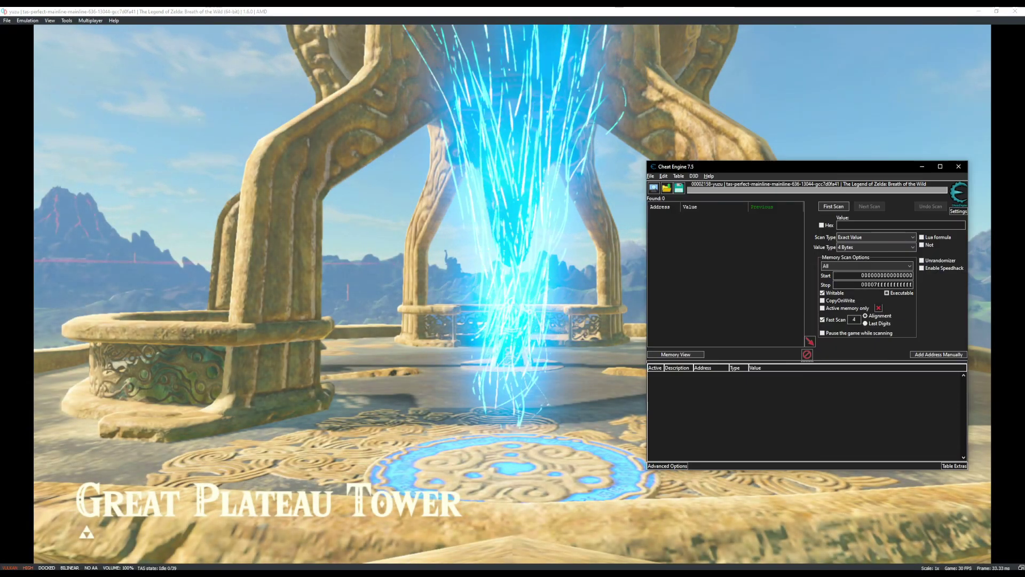
click(866, 226)
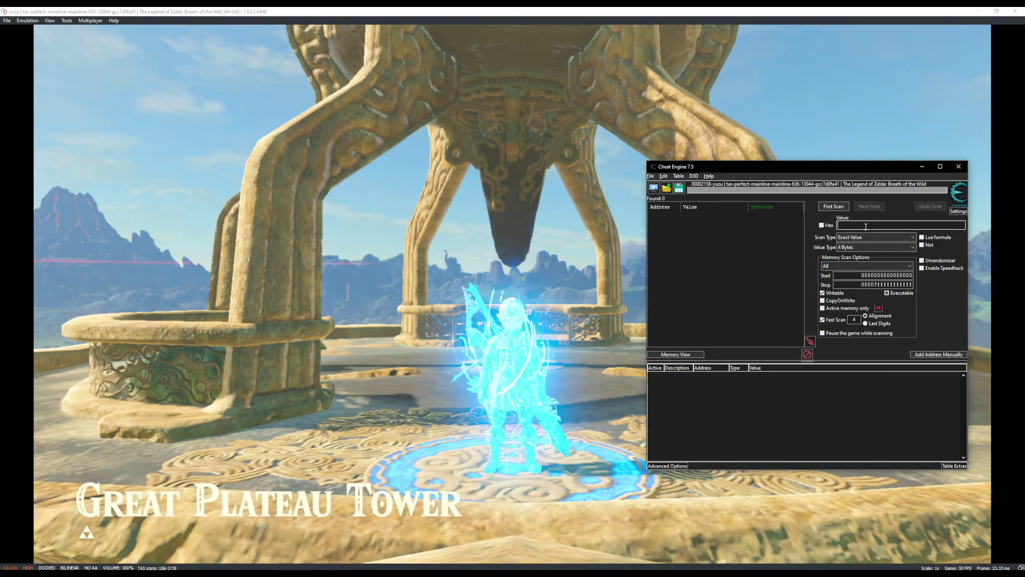
click(890, 248)
click(881, 286)
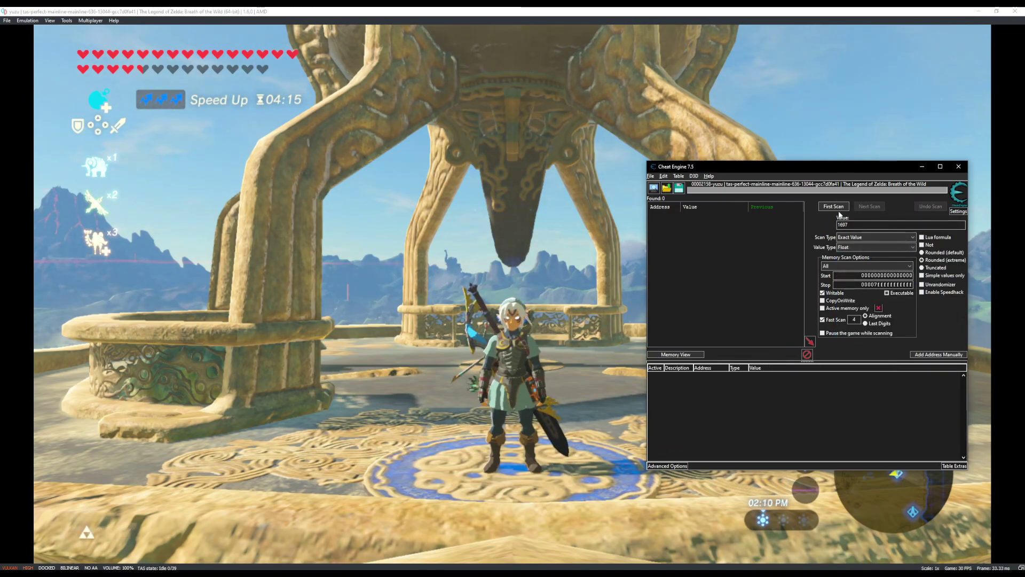
double_click(846, 224)
text(1697.443726)
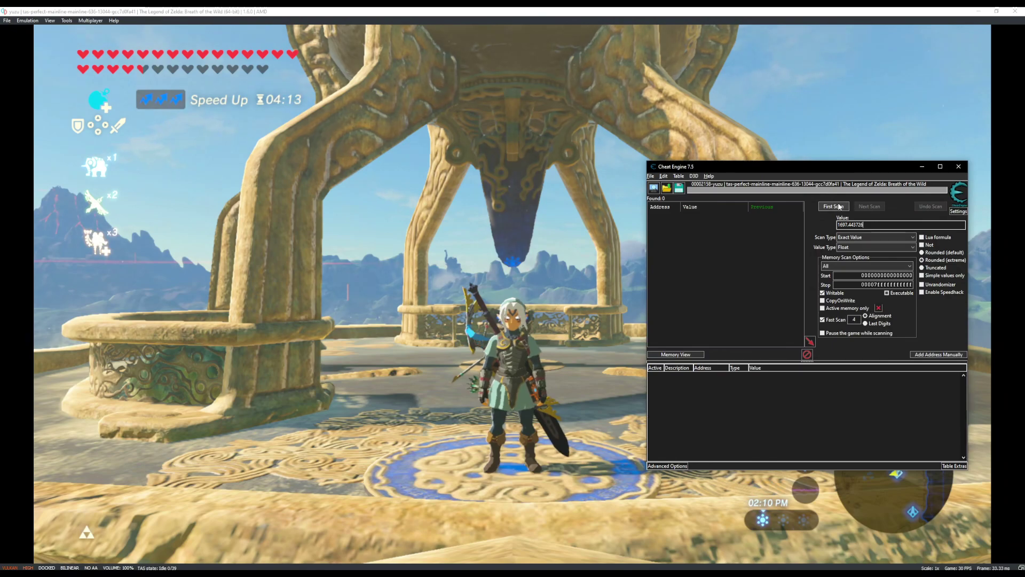
double_click(854, 224)
click(874, 224)
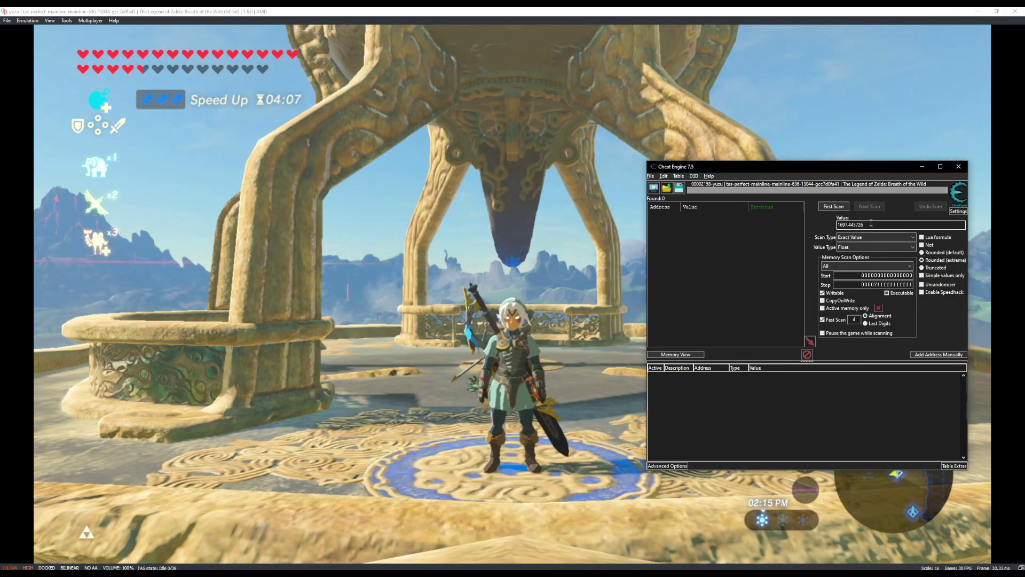
click(837, 208)
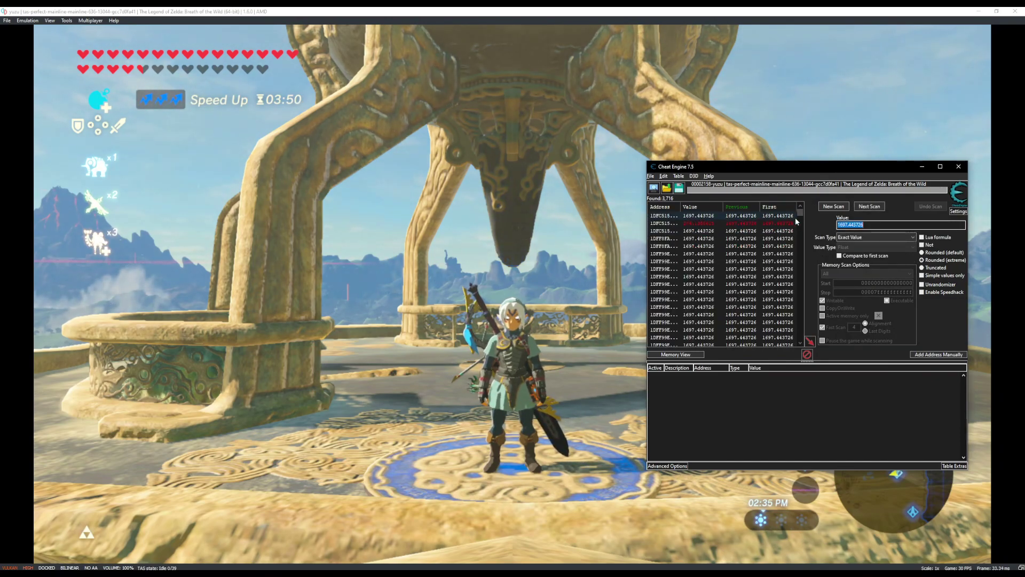
Filter the results with a repeating Unchanged value scan while Link stands still, and turn Repeat off at the end
click(912, 240)
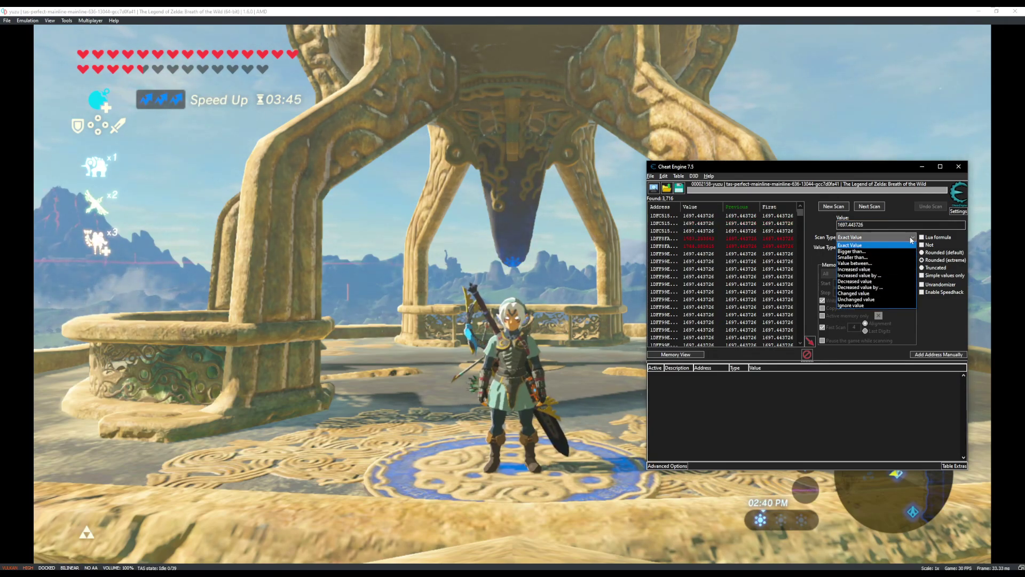
click(886, 299)
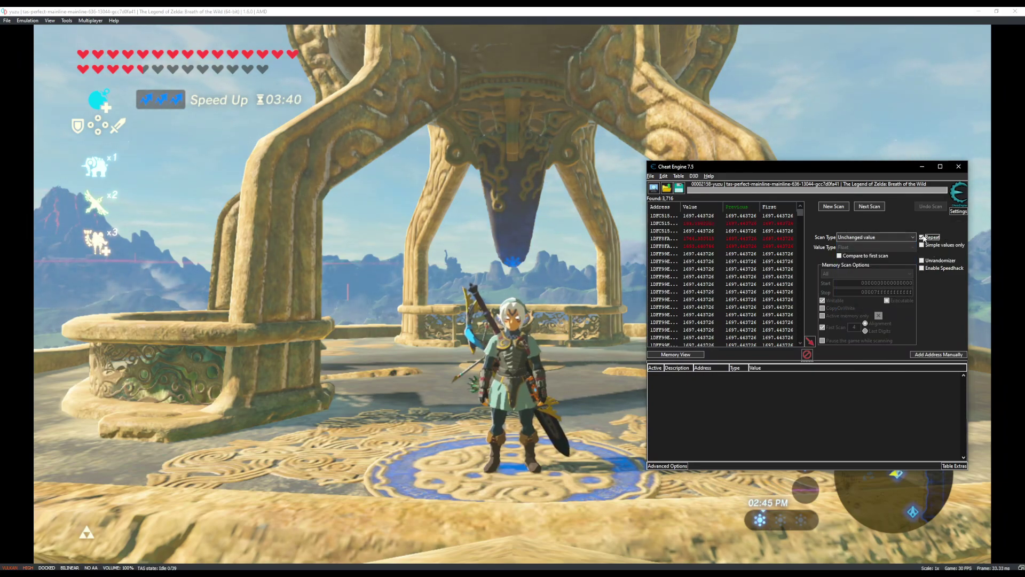
click(873, 207)
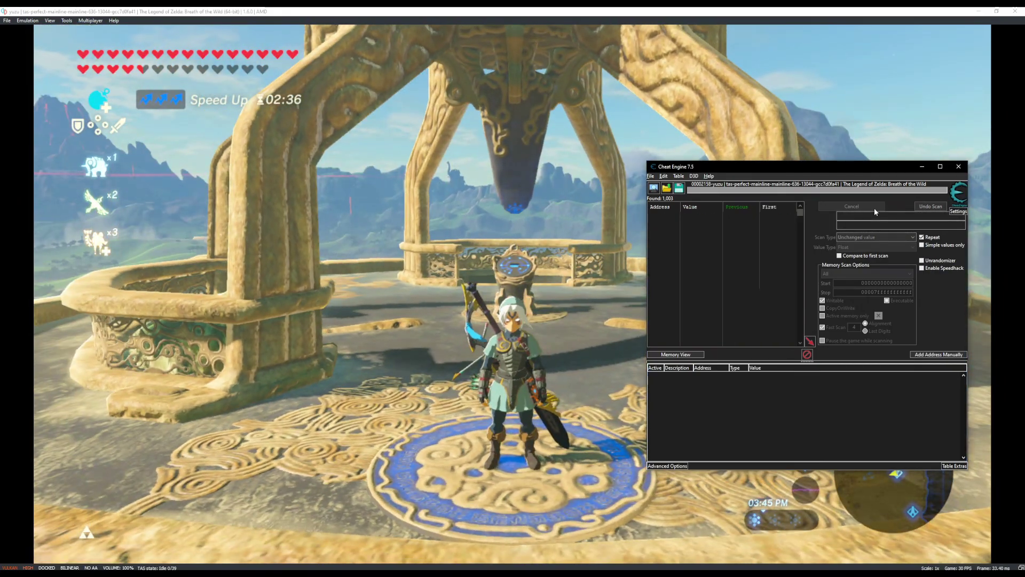
click(922, 238)
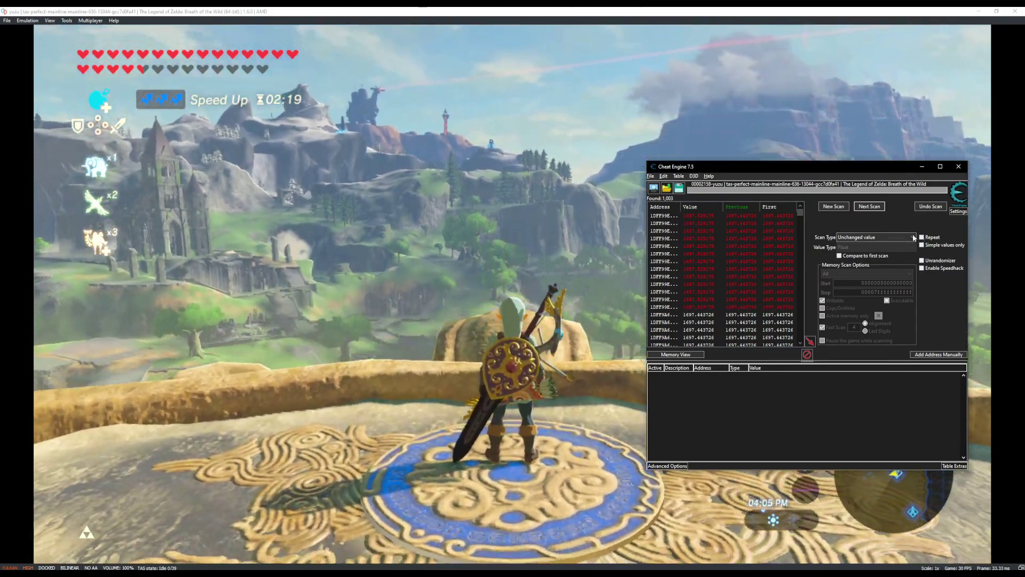
Narrow the results with a Changed value scan
click(913, 237)
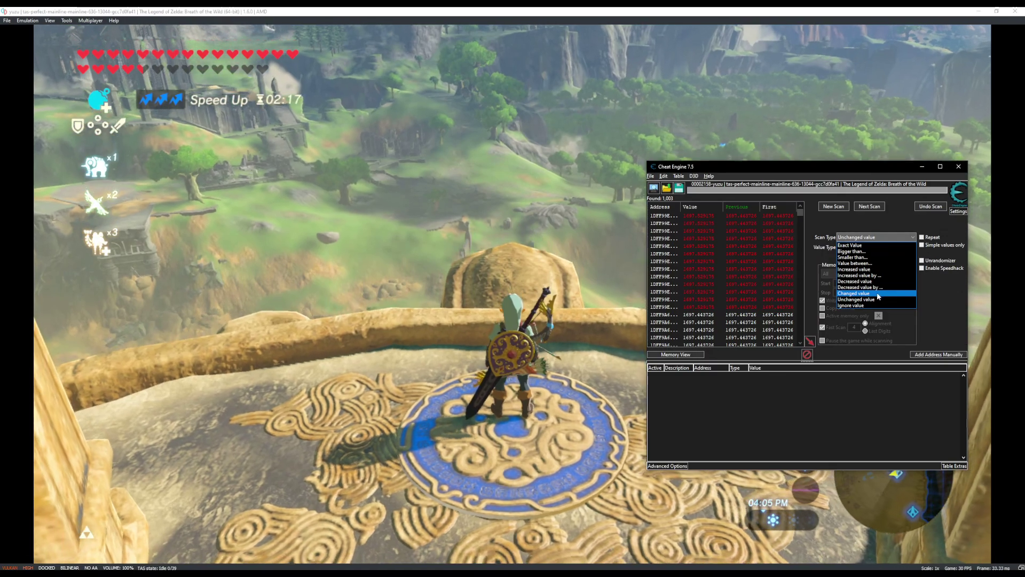
click(876, 292)
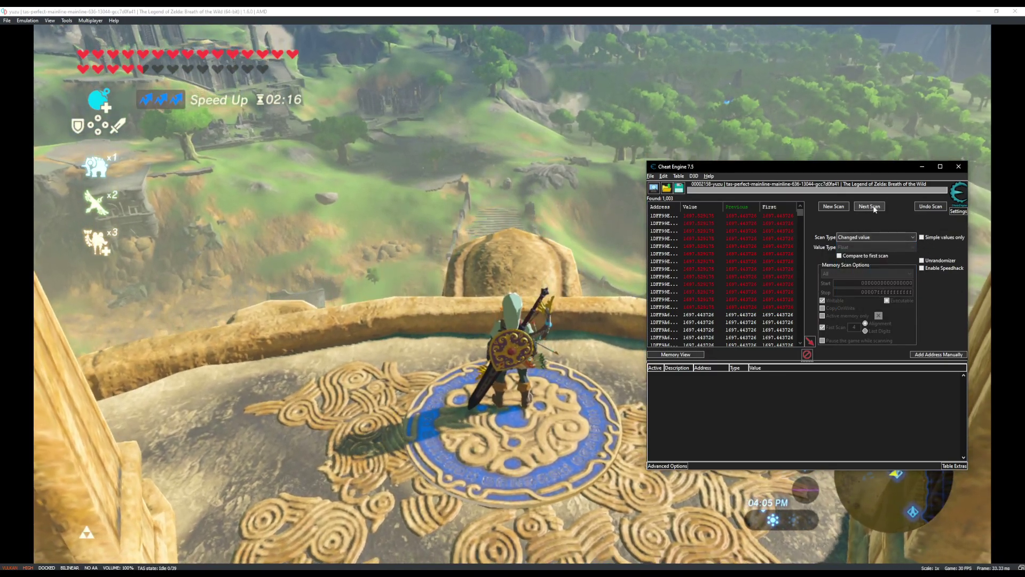
click(871, 206)
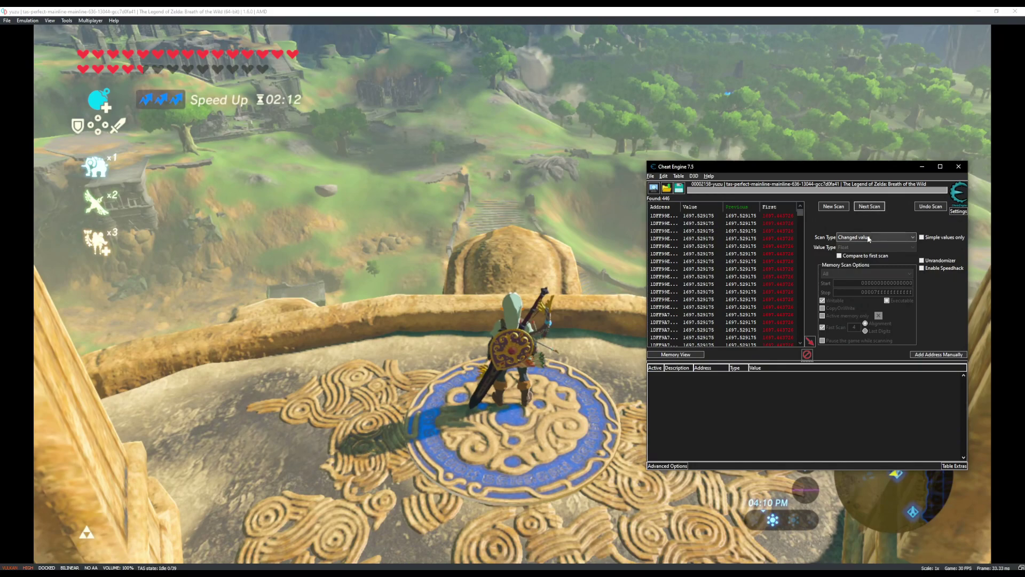
Switch the scan type to Unchanged value, then back to Changed value, and scan the remaining results again
click(876, 300)
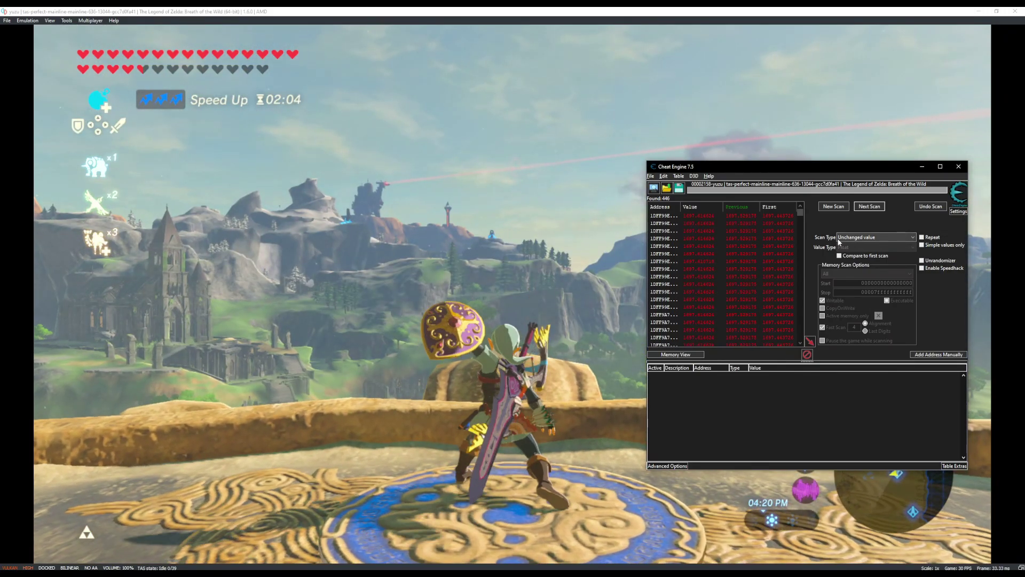
click(839, 238)
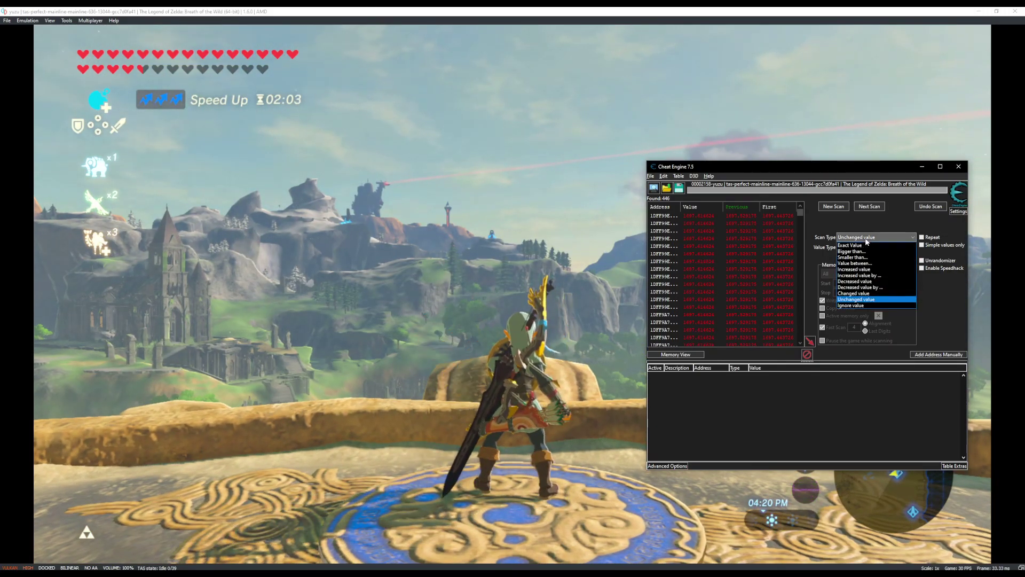
click(859, 293)
click(870, 207)
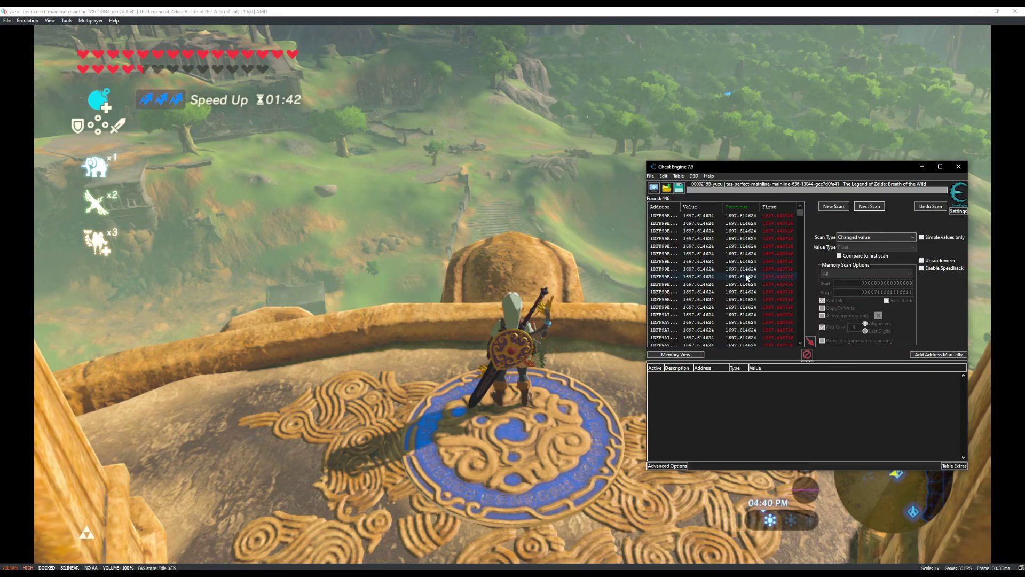
Select a block of results from about the middle of the found list and change their values to 1700
click(799, 270)
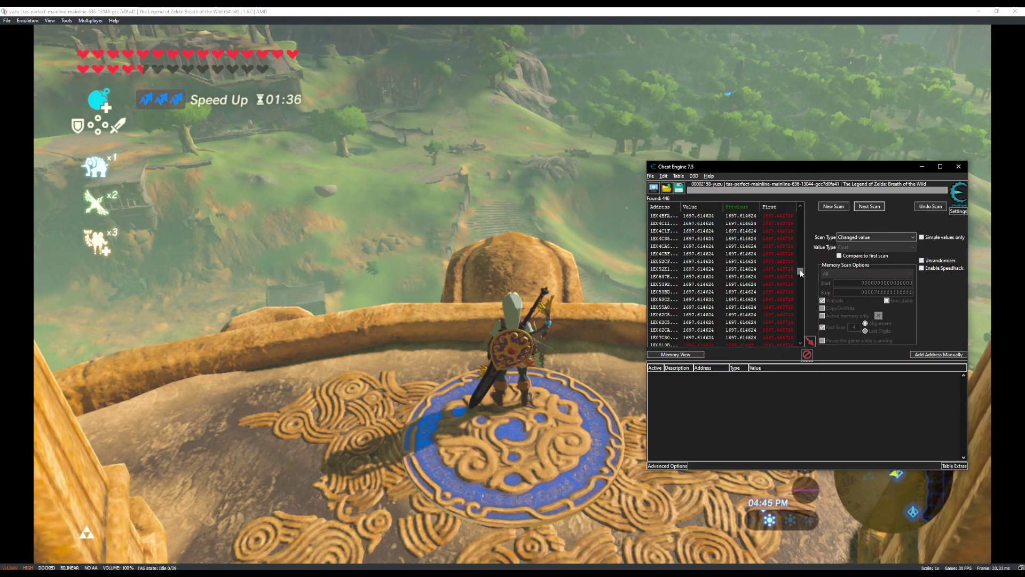
drag(800, 273, 799, 268)
click(706, 217)
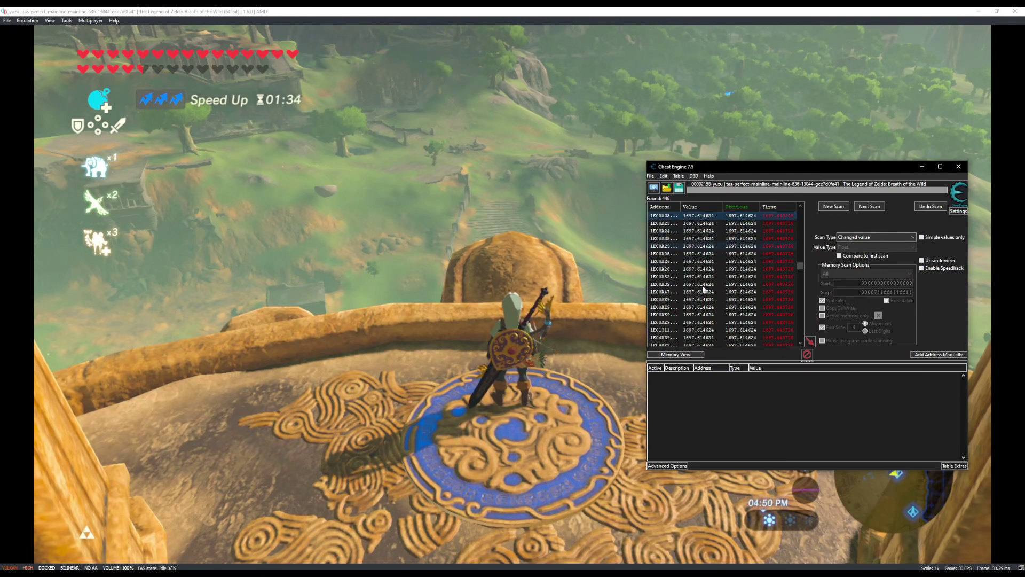
shift+click(710, 338)
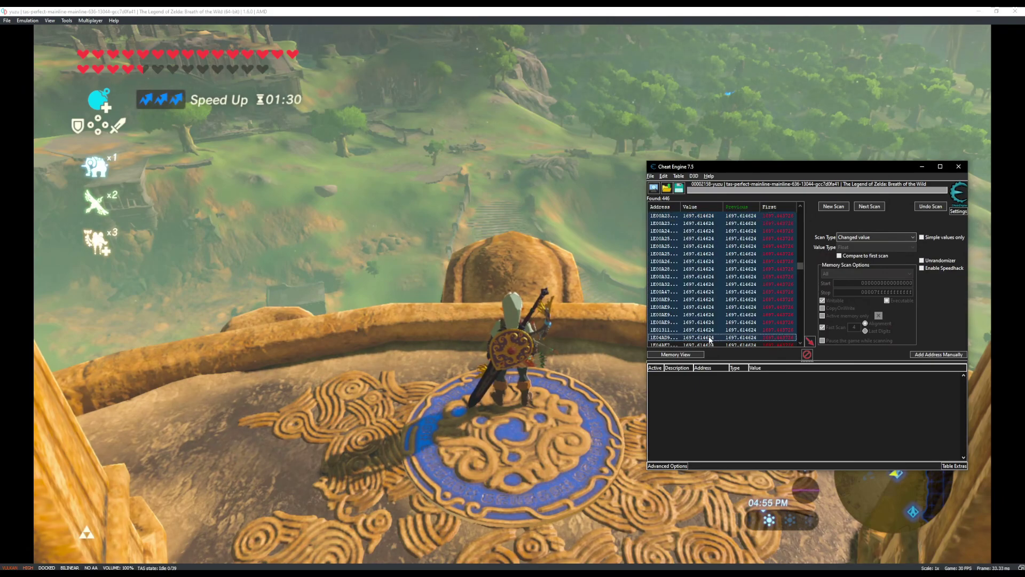
right_click(696, 218)
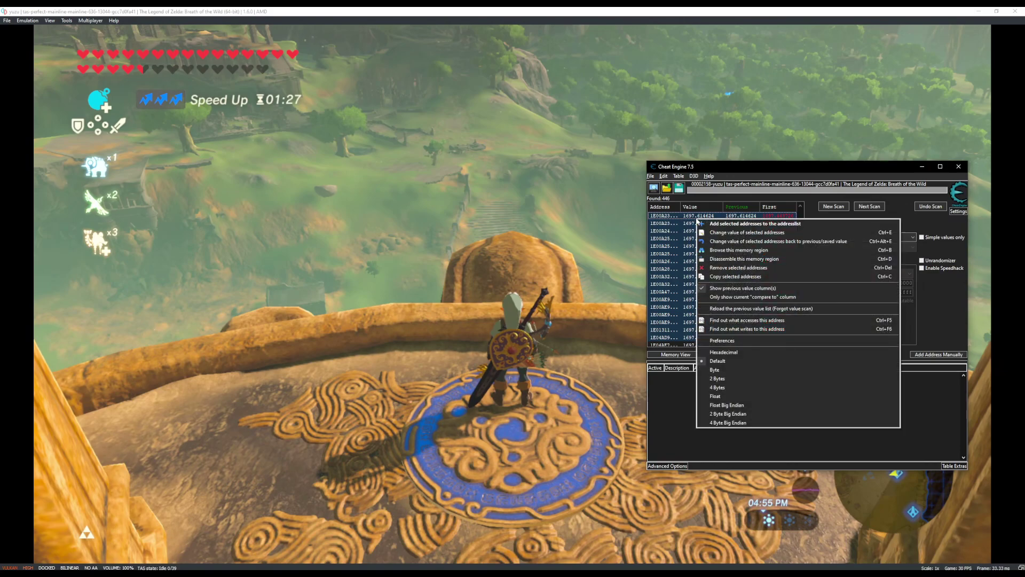
click(797, 232)
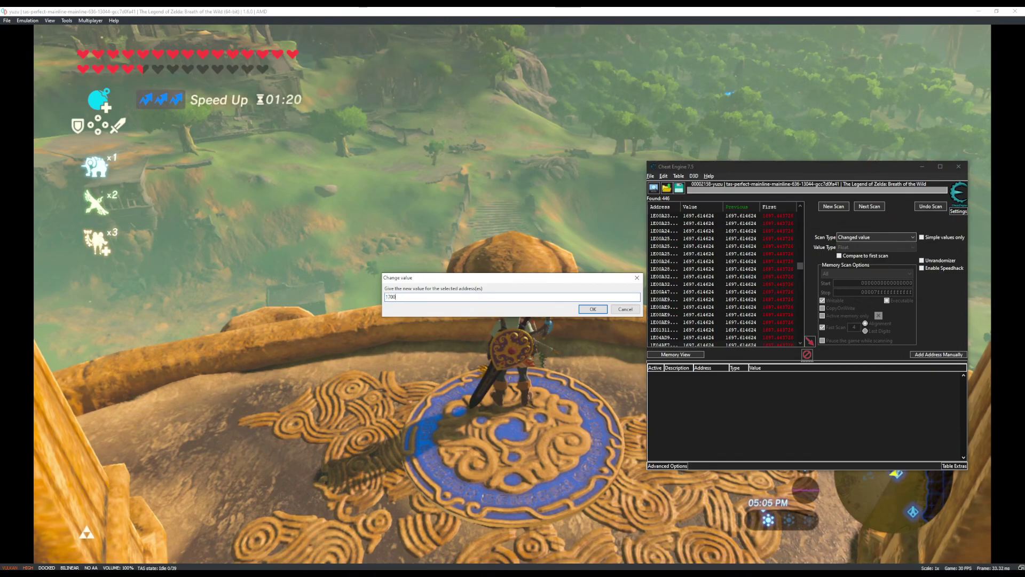
click(592, 310)
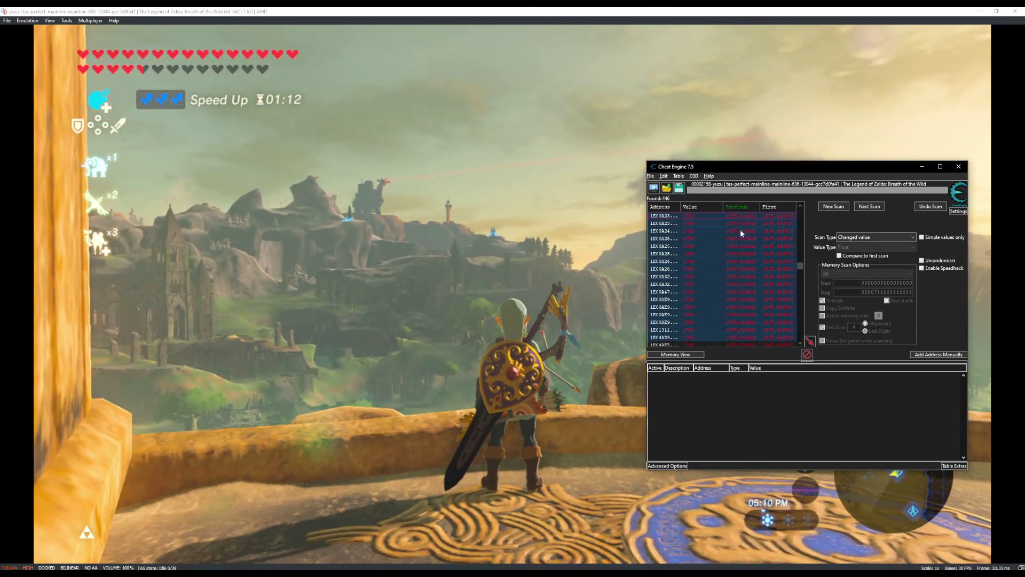
Add the selected results to the address list and widen its Description column
right_click(669, 217)
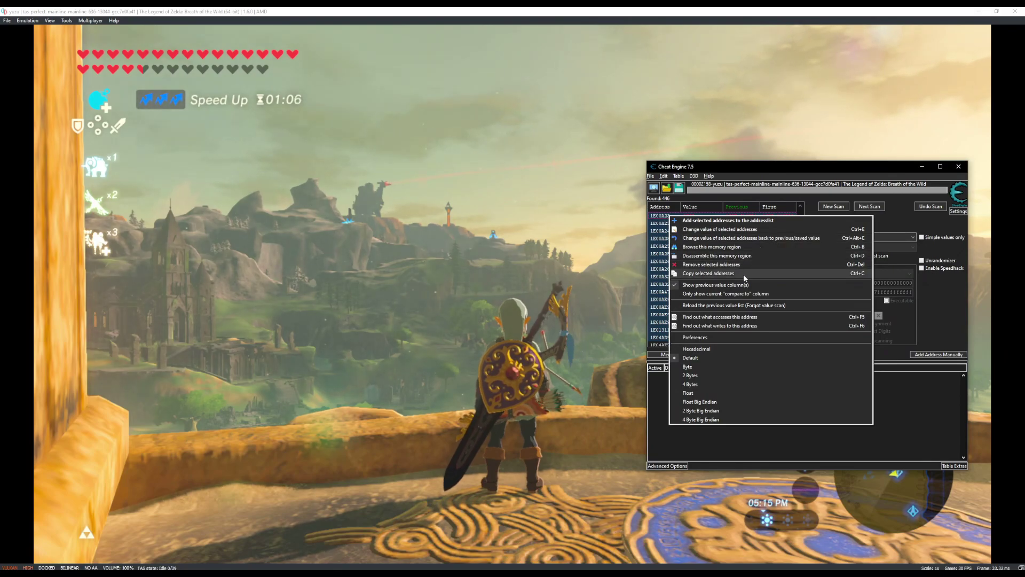
click(747, 219)
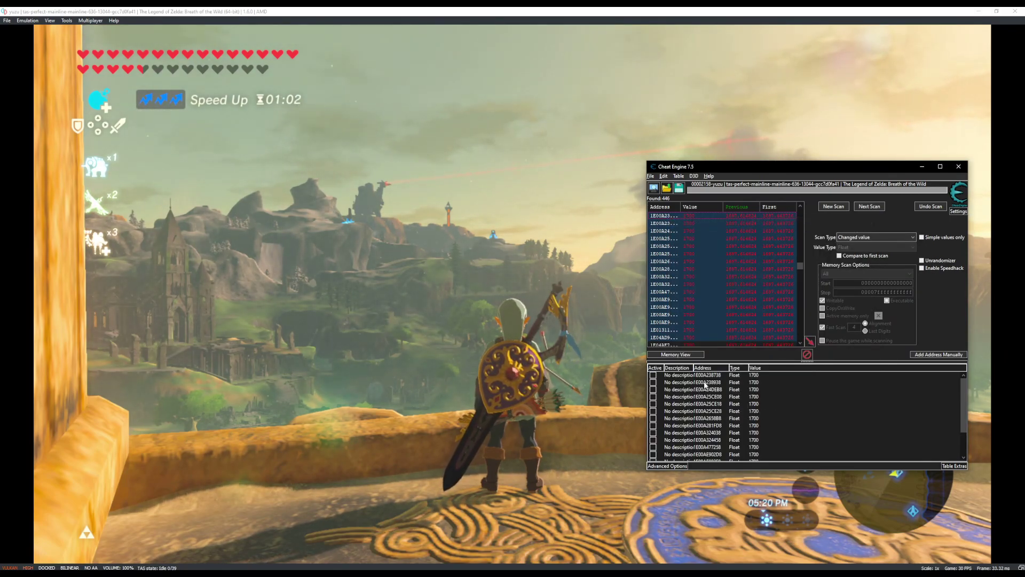
drag(693, 368, 702, 368)
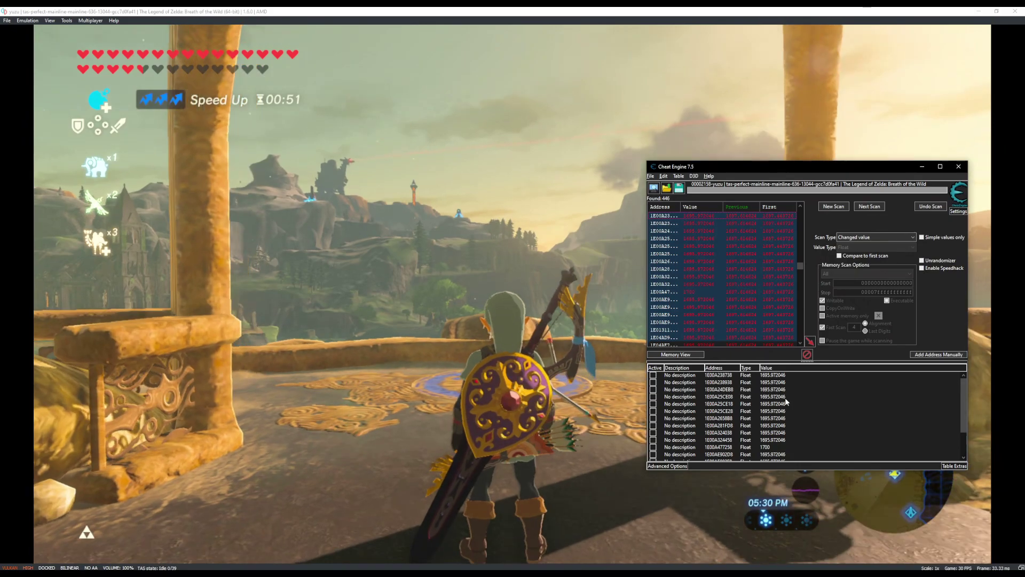
Change the values of the first six records in the address list to 1700, one record at a time
scroll(782, 393, down, 1)
scroll(775, 380, up, 1)
double_click(772, 376)
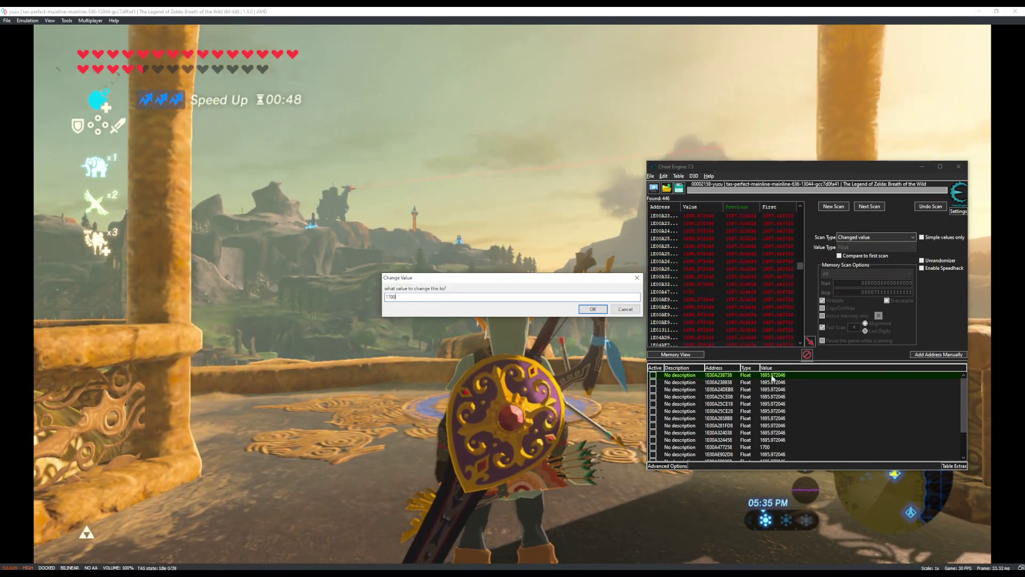
key(Return)
double_click(778, 382)
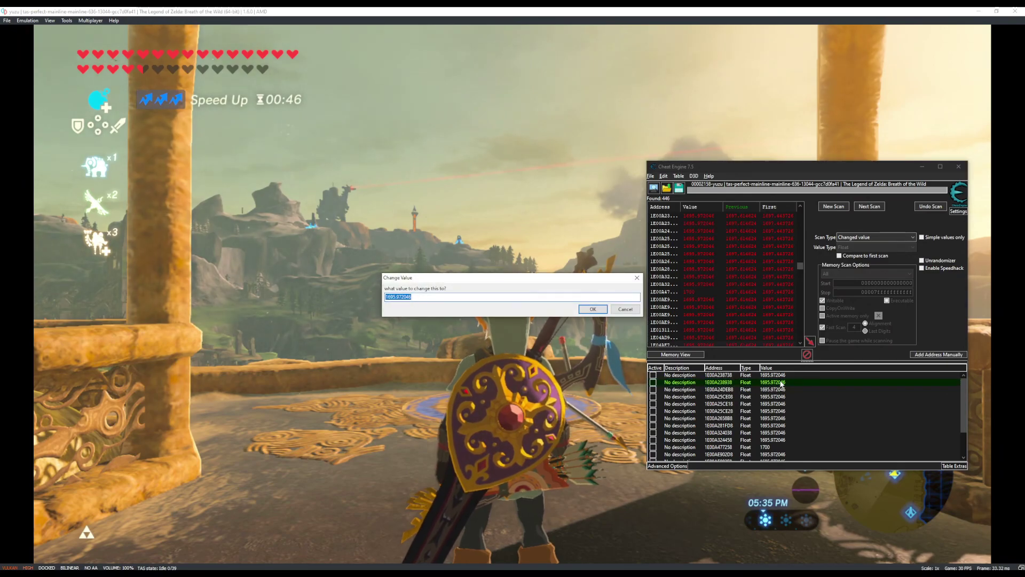
text(1700)
key(Return)
double_click(779, 392)
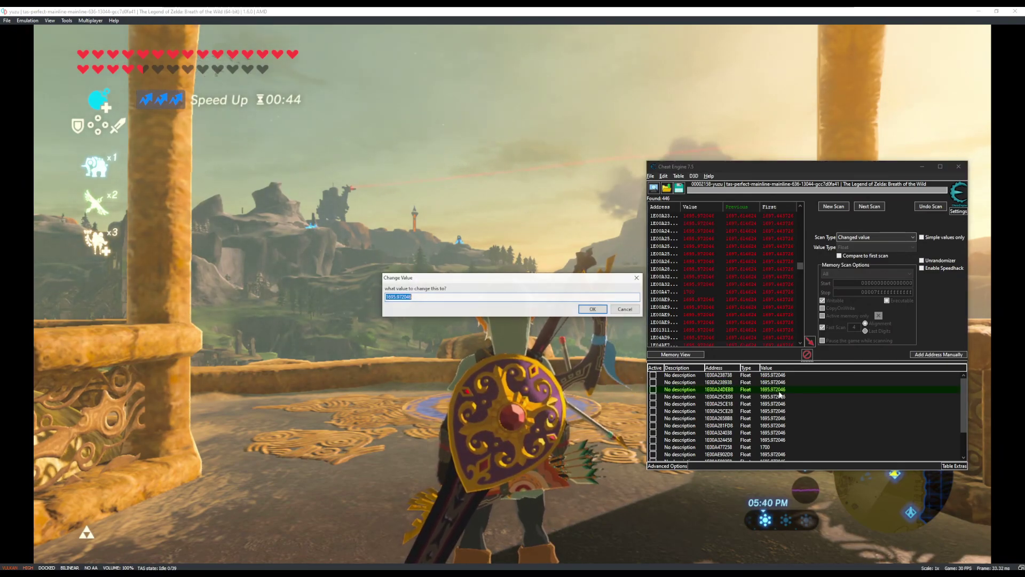
key(Return)
double_click(780, 397)
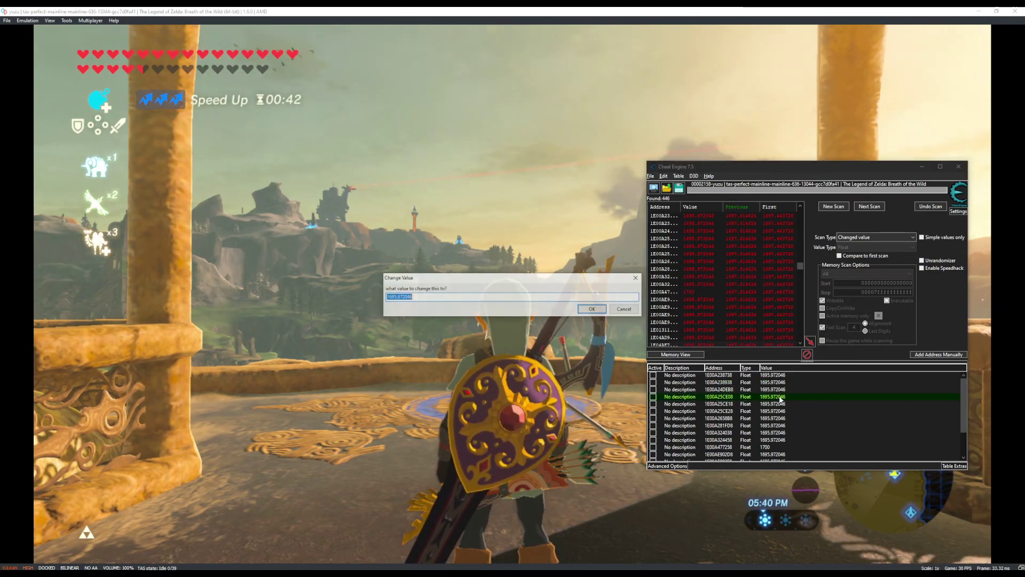
text(1700)
key(Return)
double_click(778, 404)
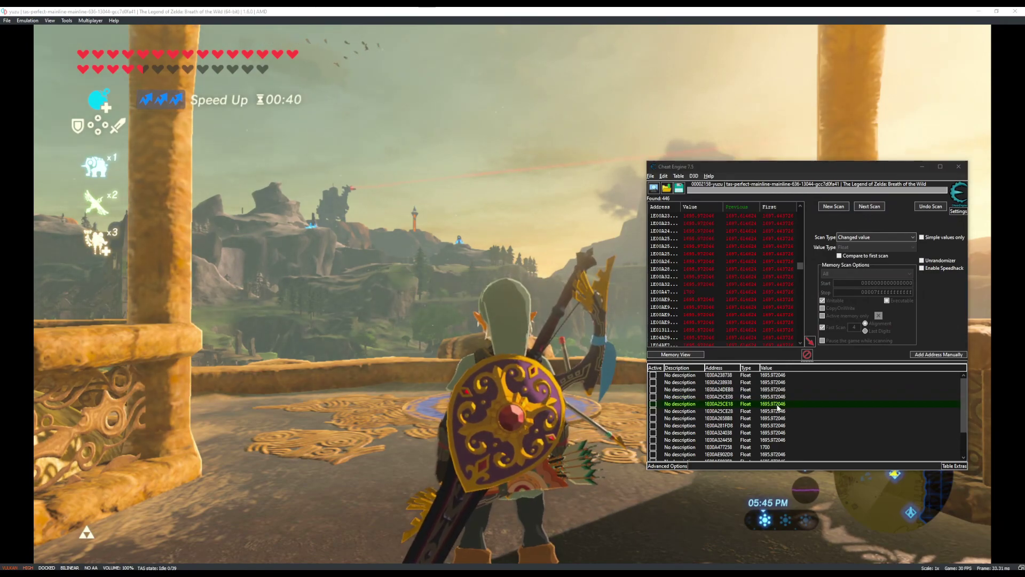
key(Return)
double_click(778, 411)
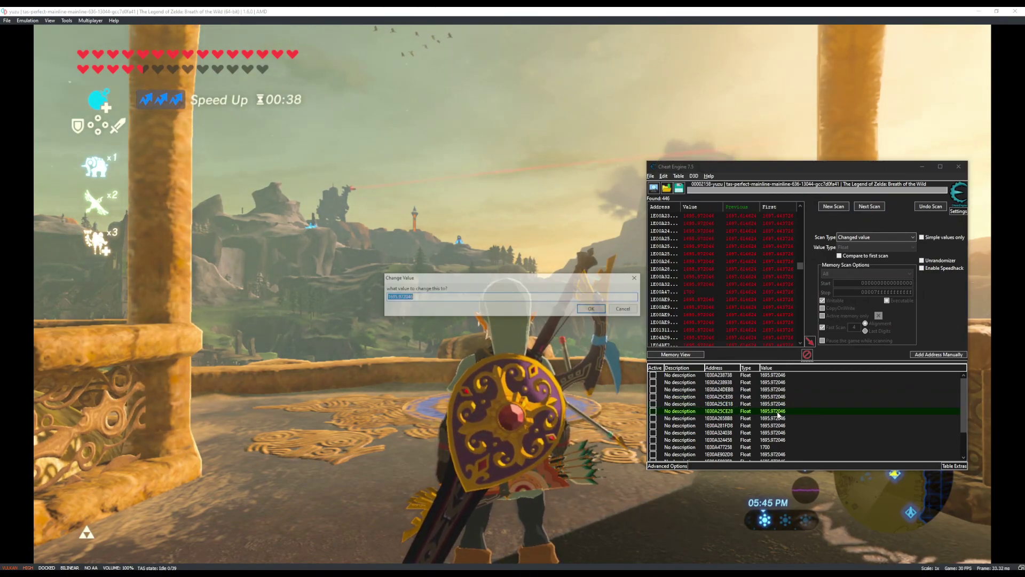
text(1700)
key(Return)
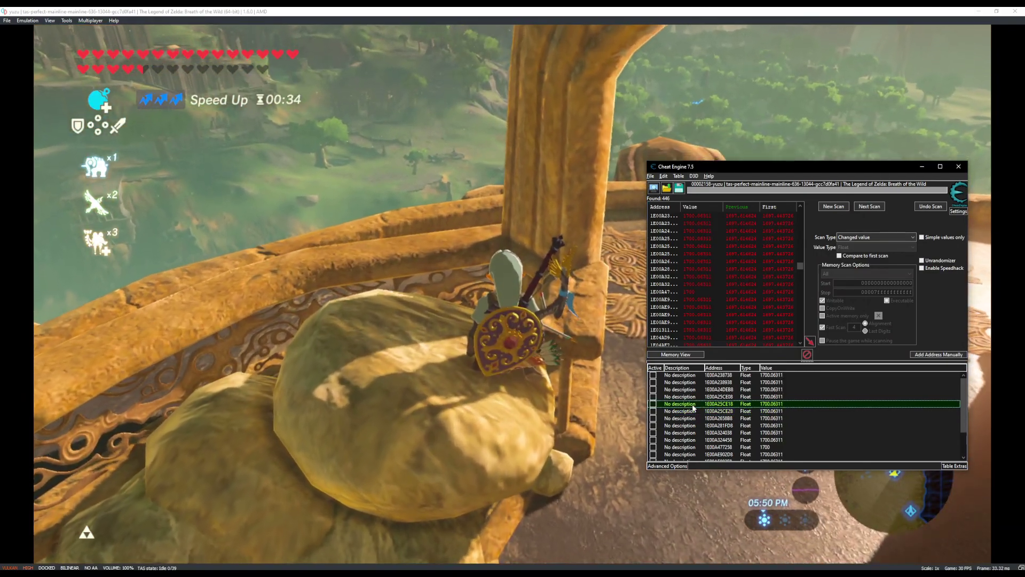
Delete the first five records from the address list
click(693, 404)
shift+click(687, 374)
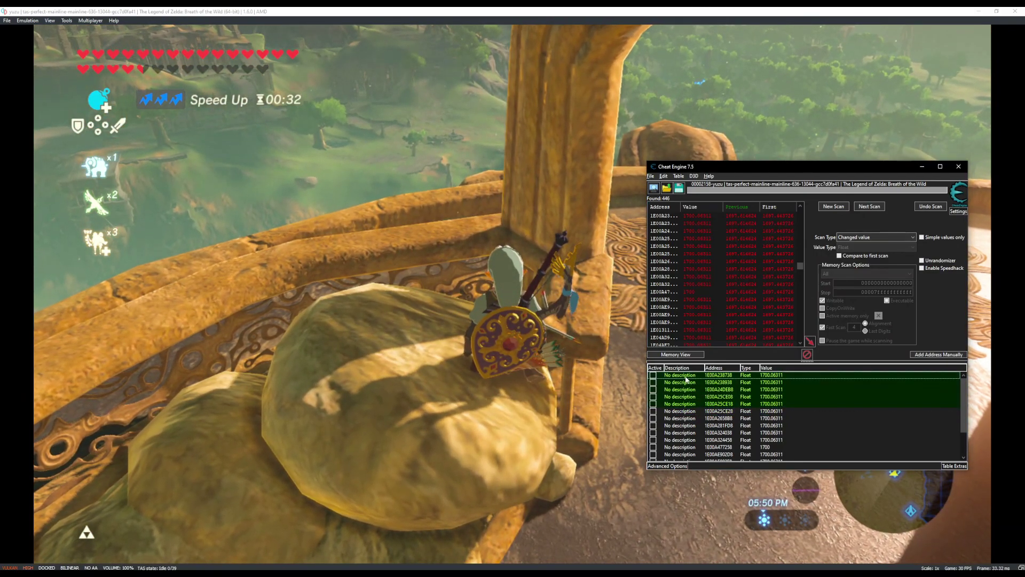
right_click(687, 376)
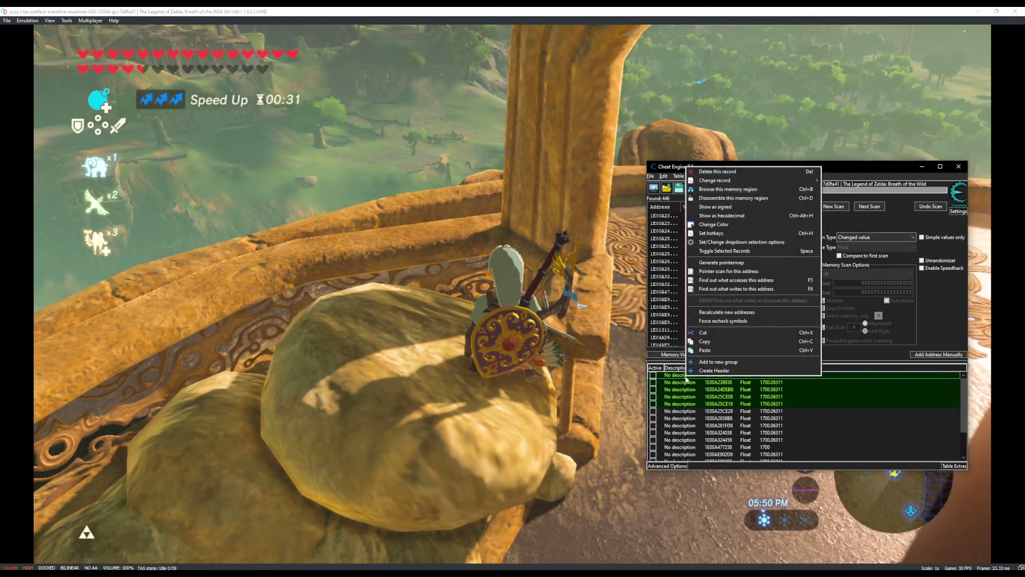
click(750, 171)
click(536, 294)
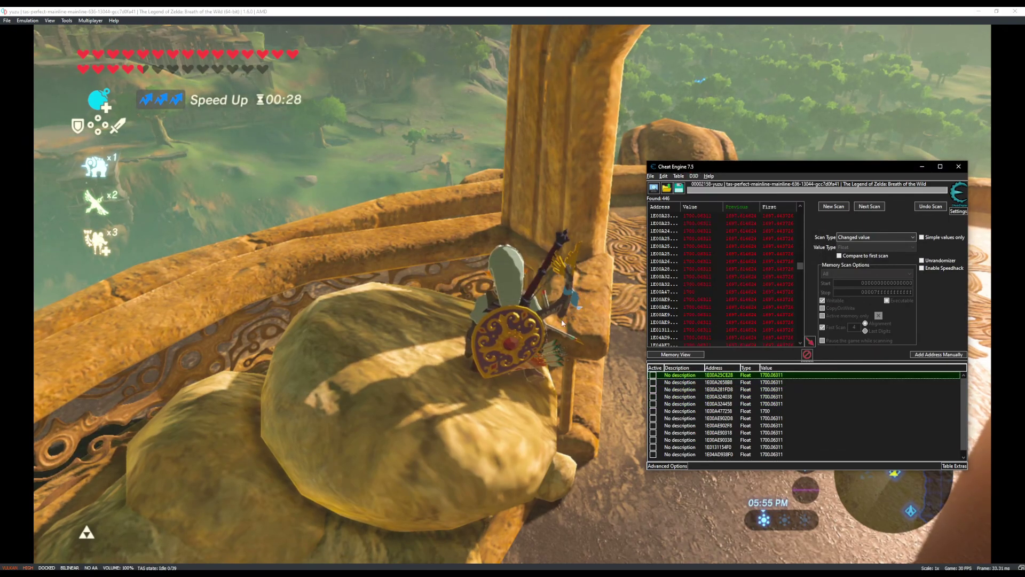
Delete every record from the address list except the first one
click(676, 383)
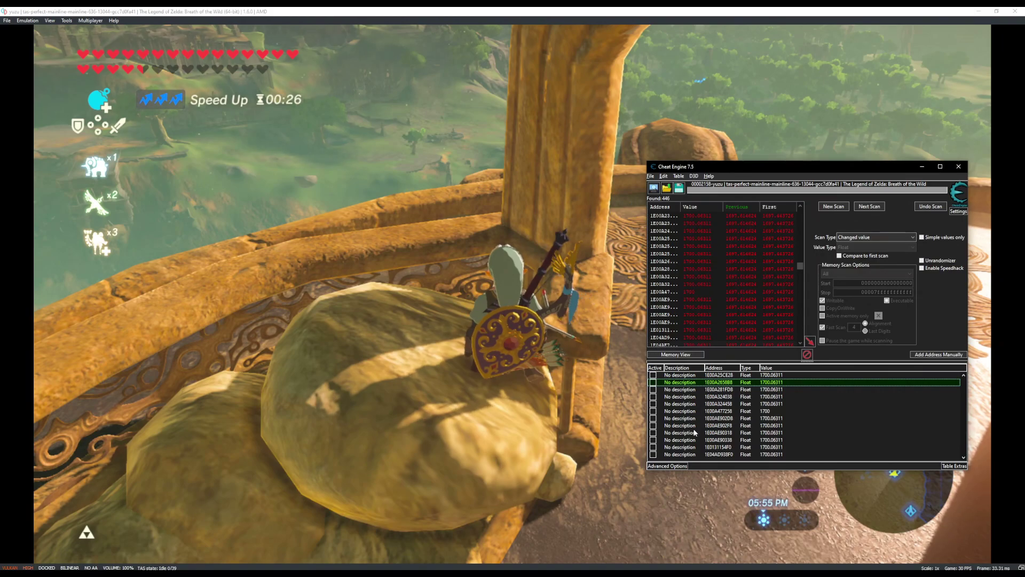
shift+click(687, 455)
right_click(687, 455)
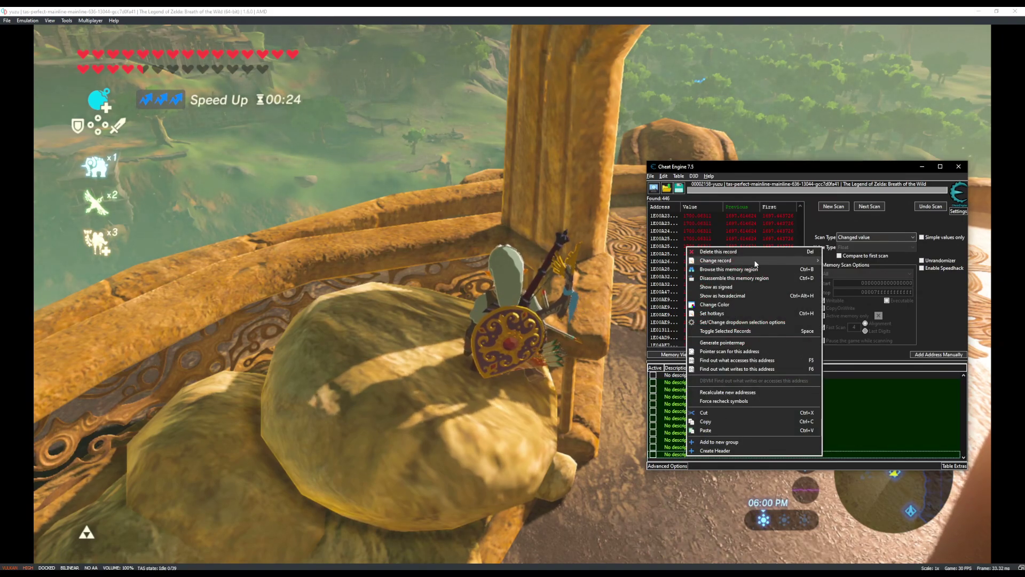
click(736, 251)
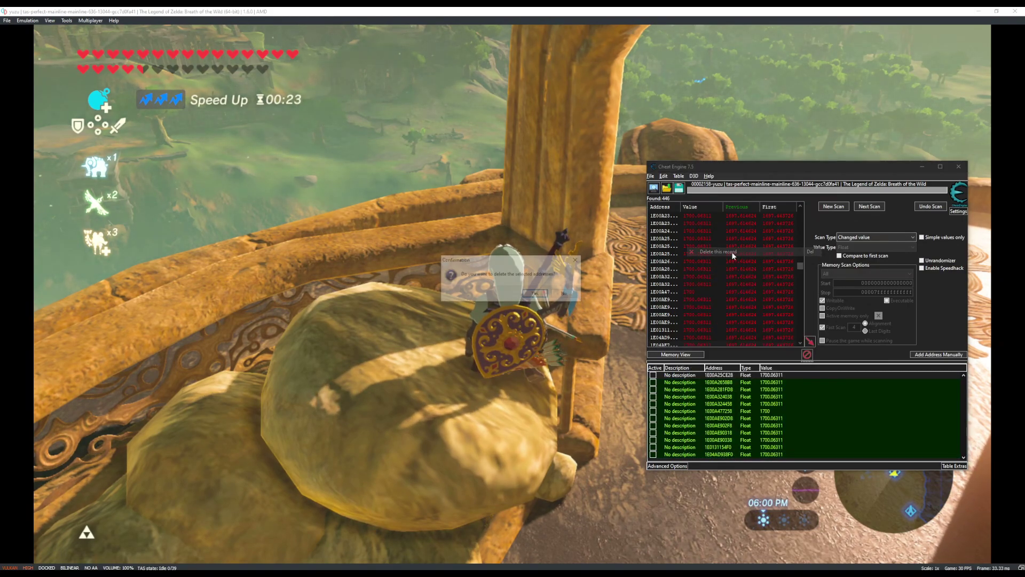
click(542, 294)
Set the value of the one remaining record in the address list to 1705
double_click(773, 376)
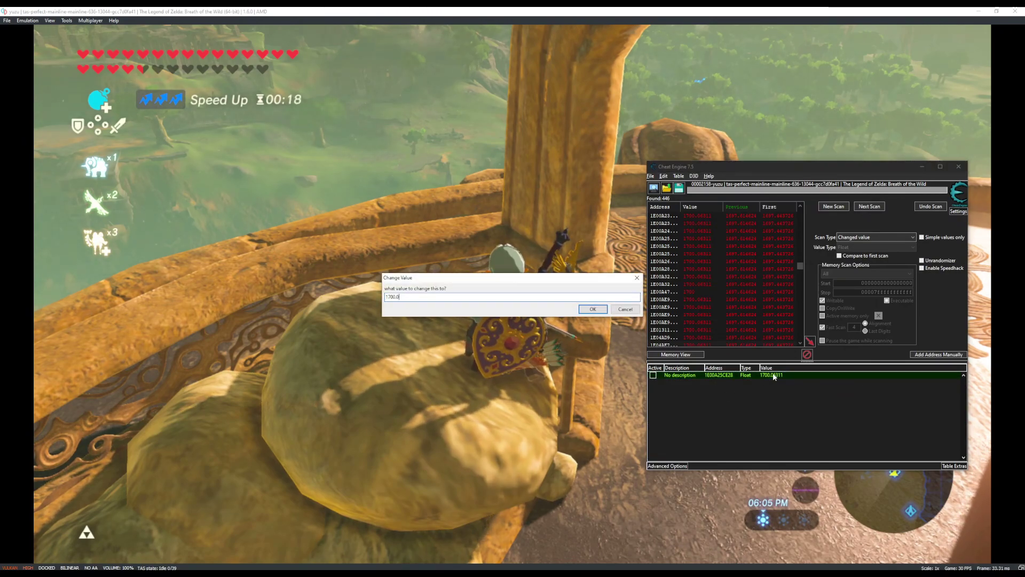
text(170)
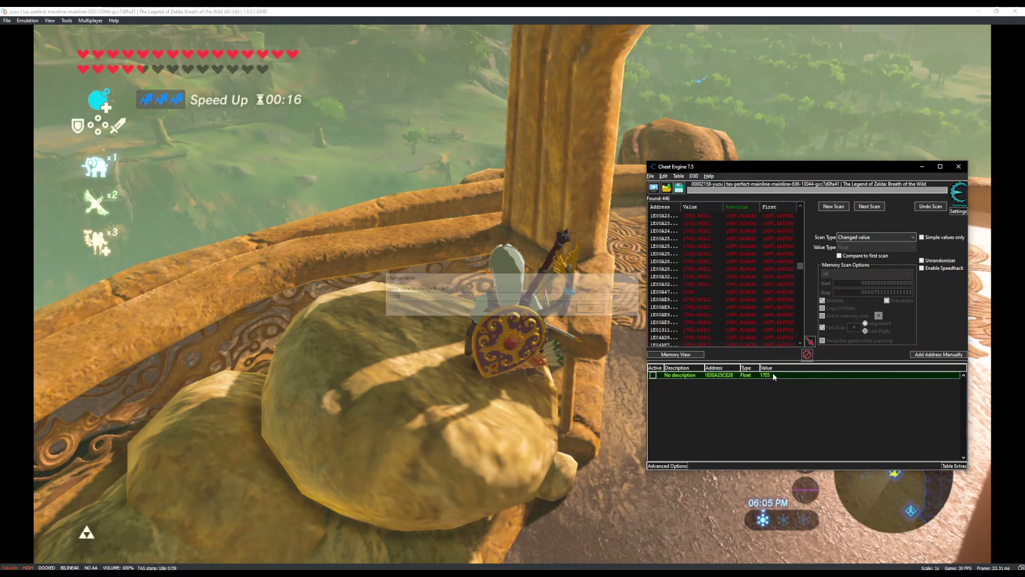
text(5)
key(Return)
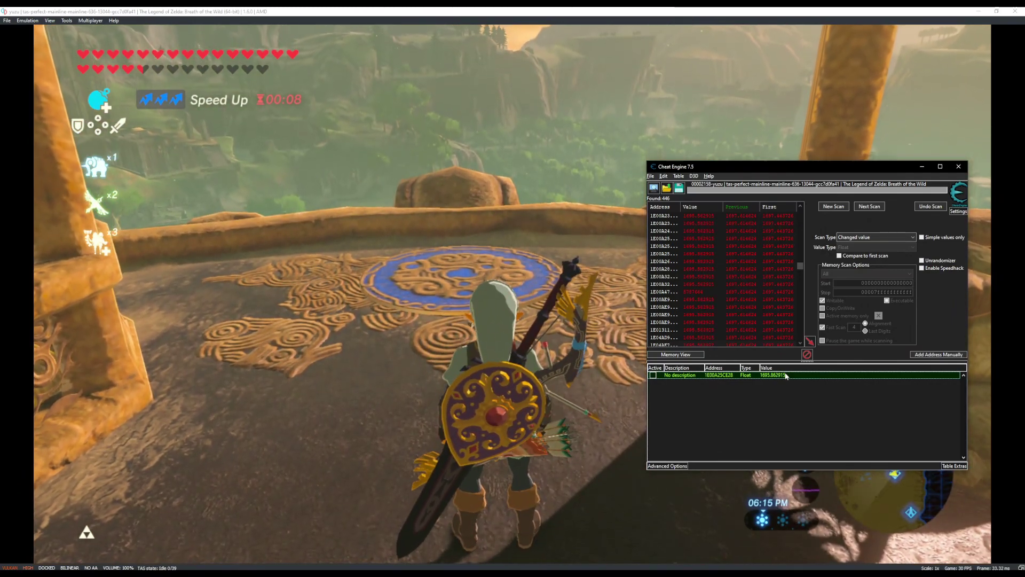
click(833, 423)
Copy the remaining record's address and manually add the 4 Bytes address 1E00A25CE24 based on it
double_click(723, 376)
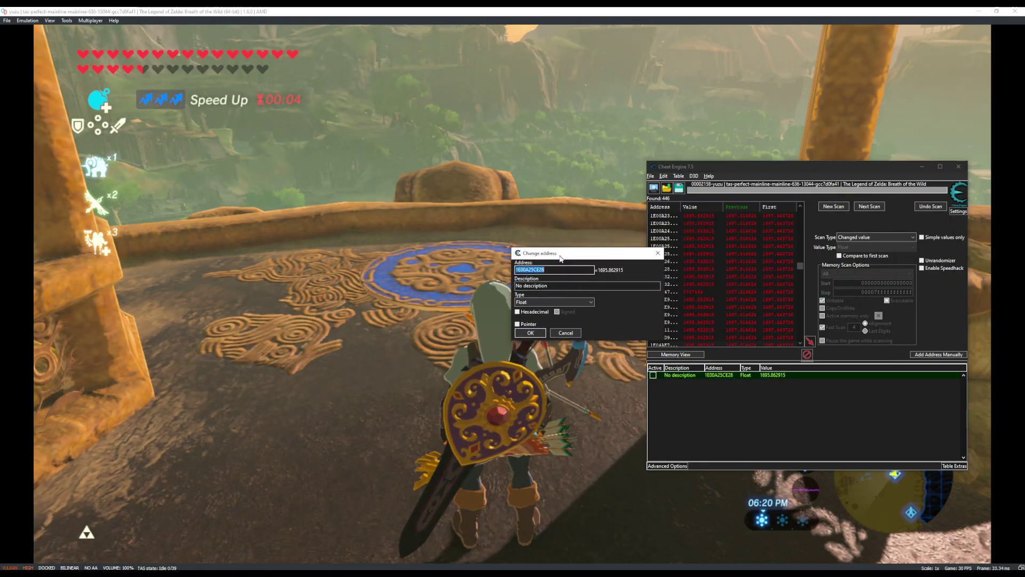
drag(559, 259, 548, 264)
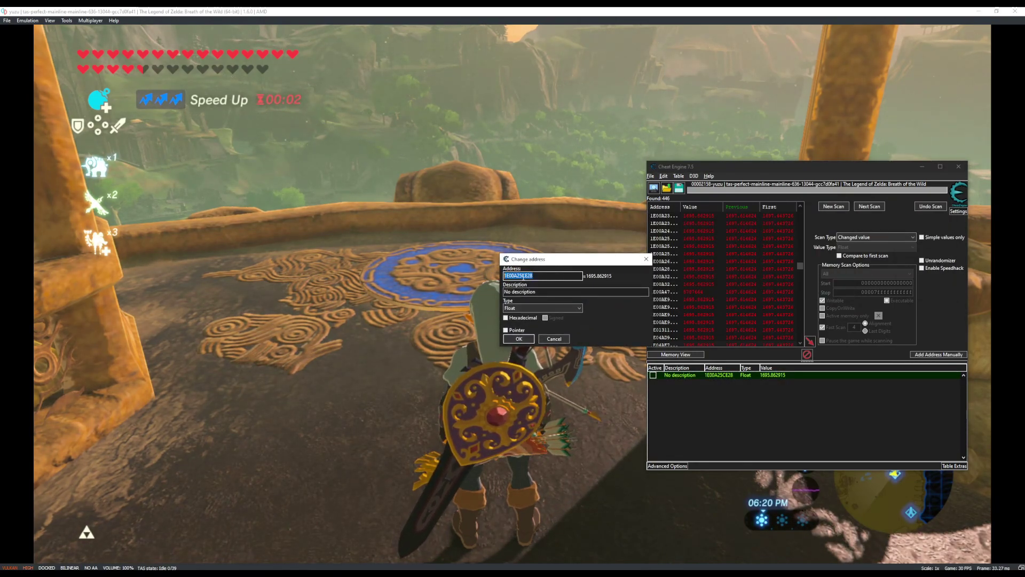
click(518, 338)
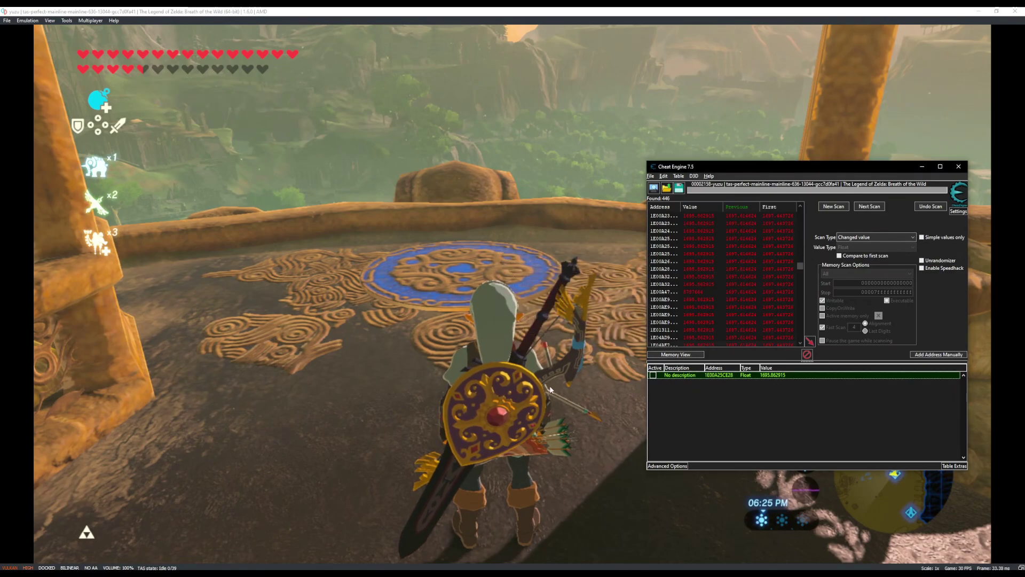
click(932, 355)
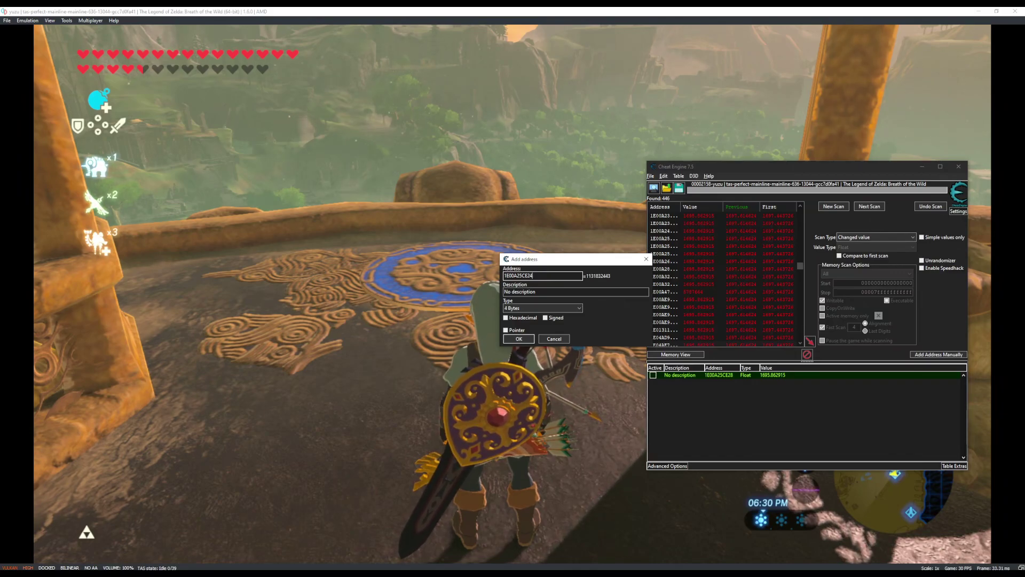
click(518, 339)
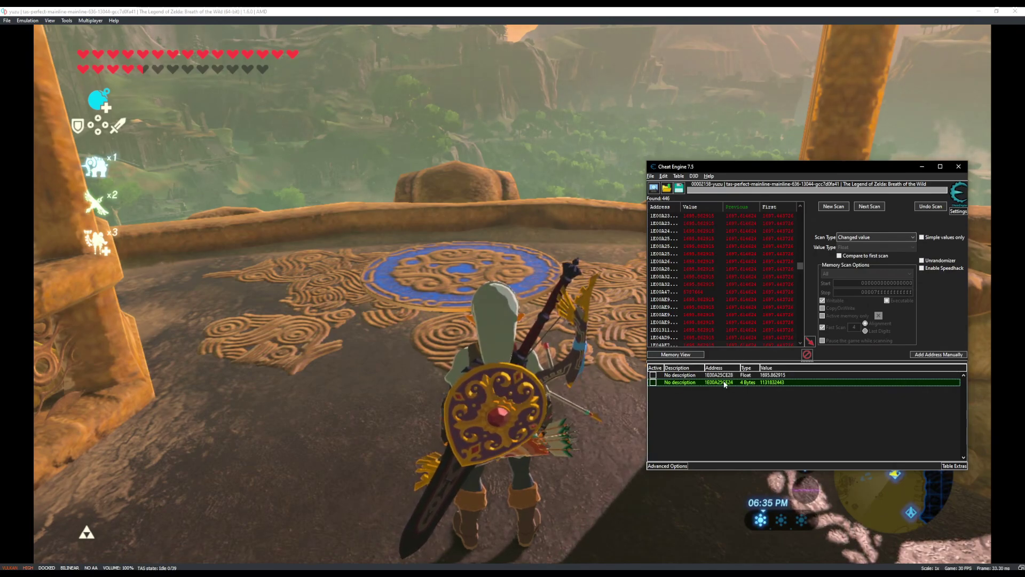
Move the 1E00A25CE24 record above the float record and describe the two as Havok Y and Havok Z
drag(688, 382, 686, 375)
double_click(683, 375)
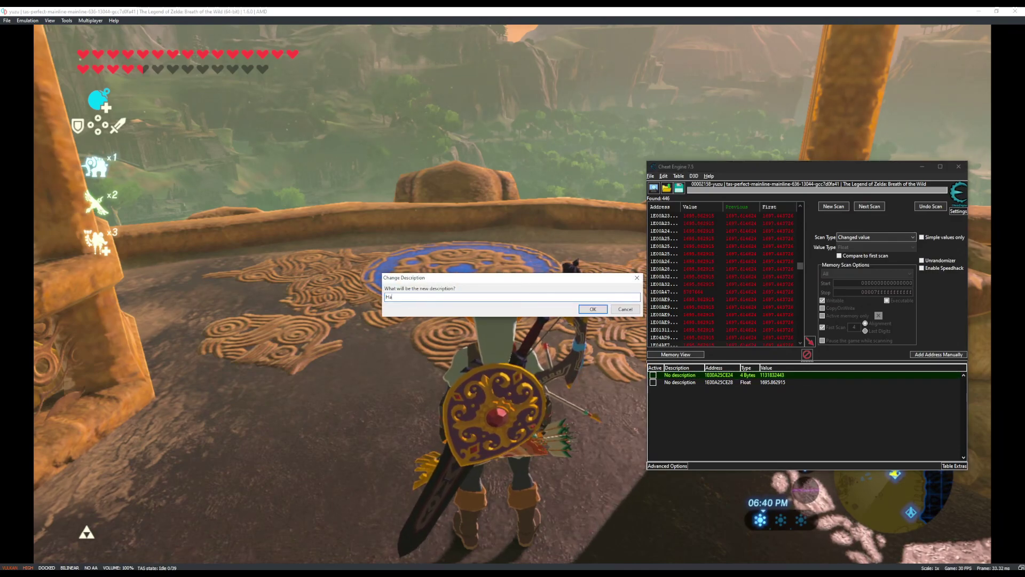
text(Havok Y)
key(Return)
click(683, 382)
double_click(682, 382)
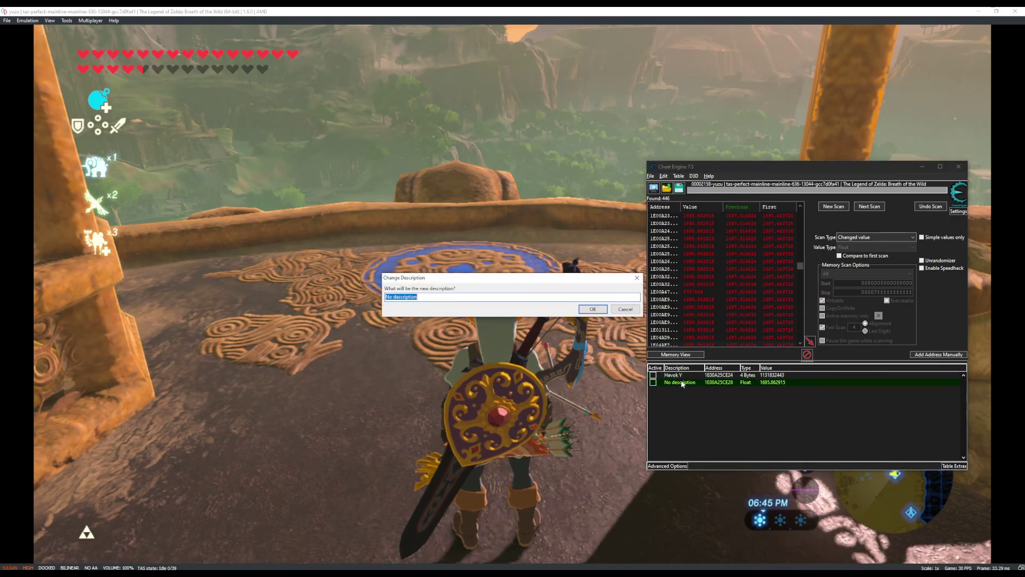
text(Havok Z)
key(Return)
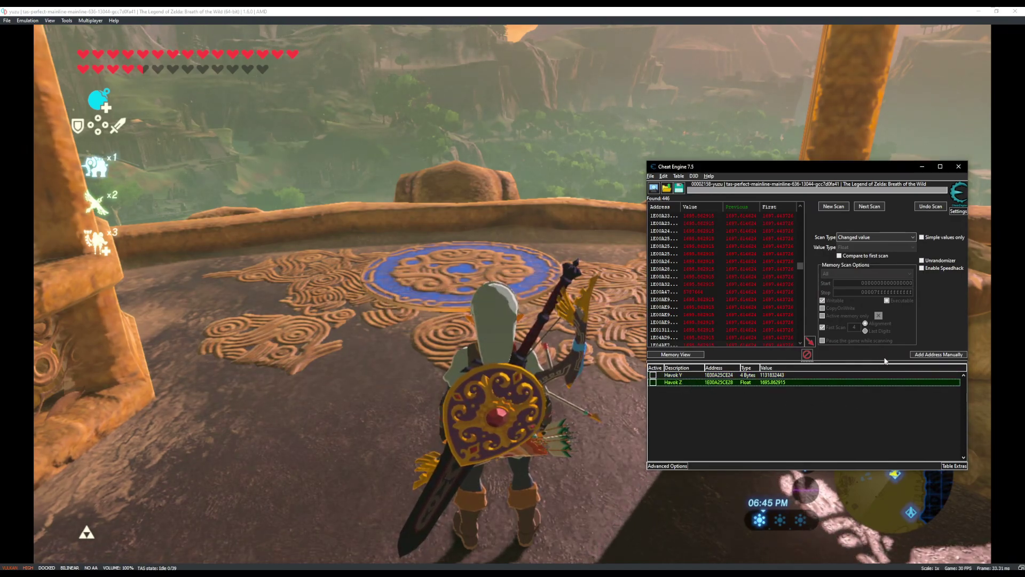
Manually add the address 1E00A25CE20 as Havok X and order the records X, Y, Z
click(920, 354)
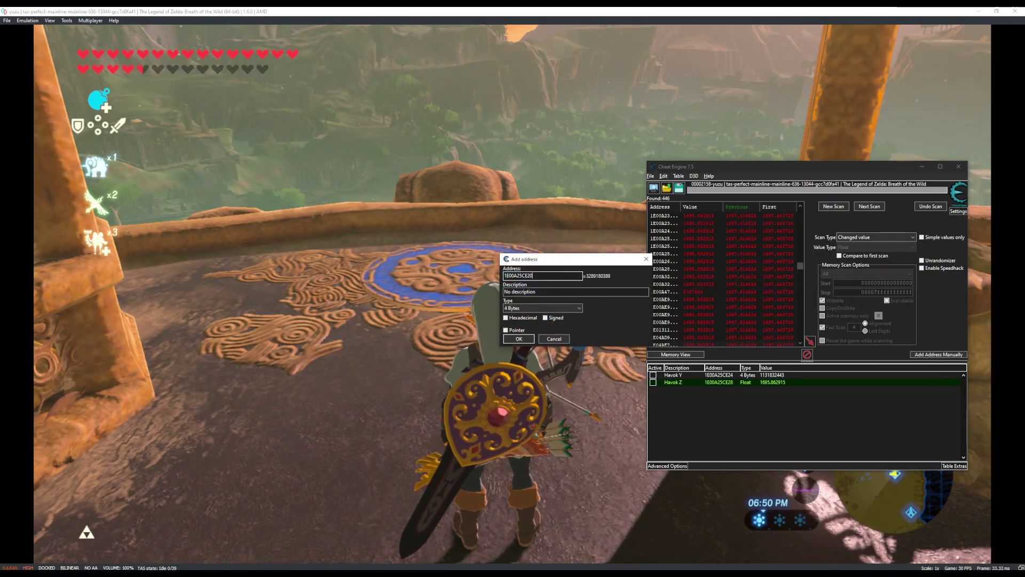
click(527, 340)
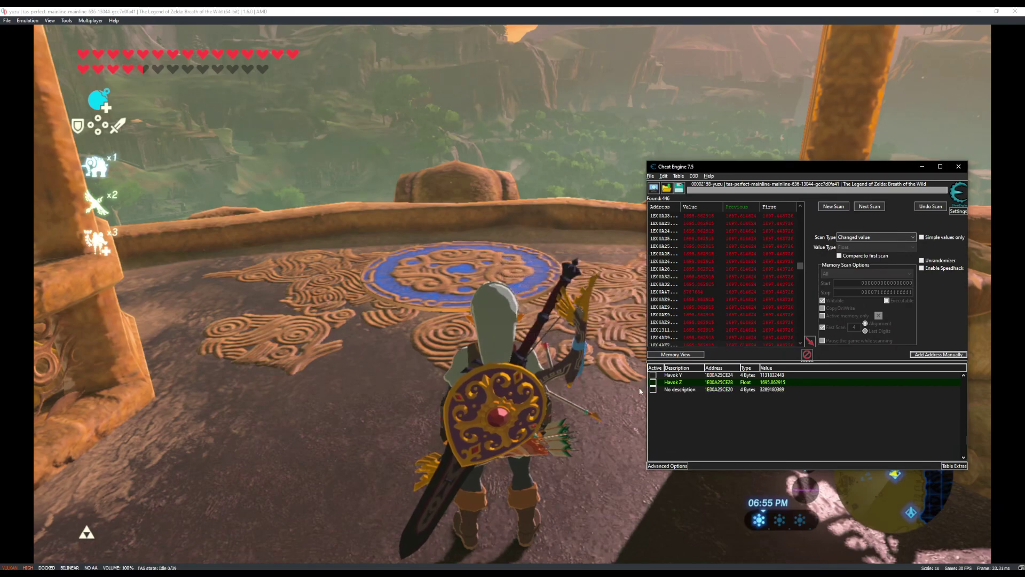
double_click(670, 390)
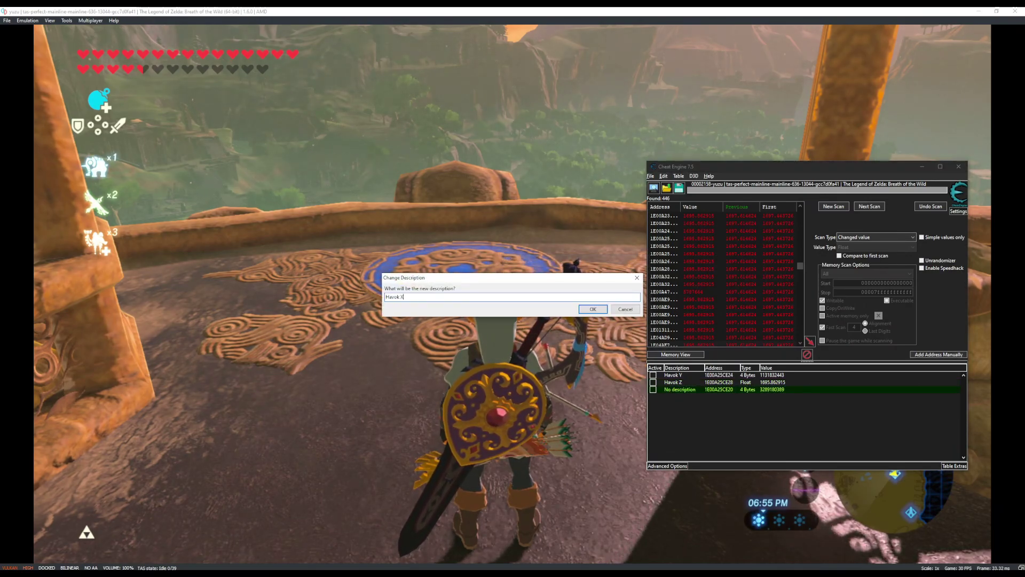
key(Return)
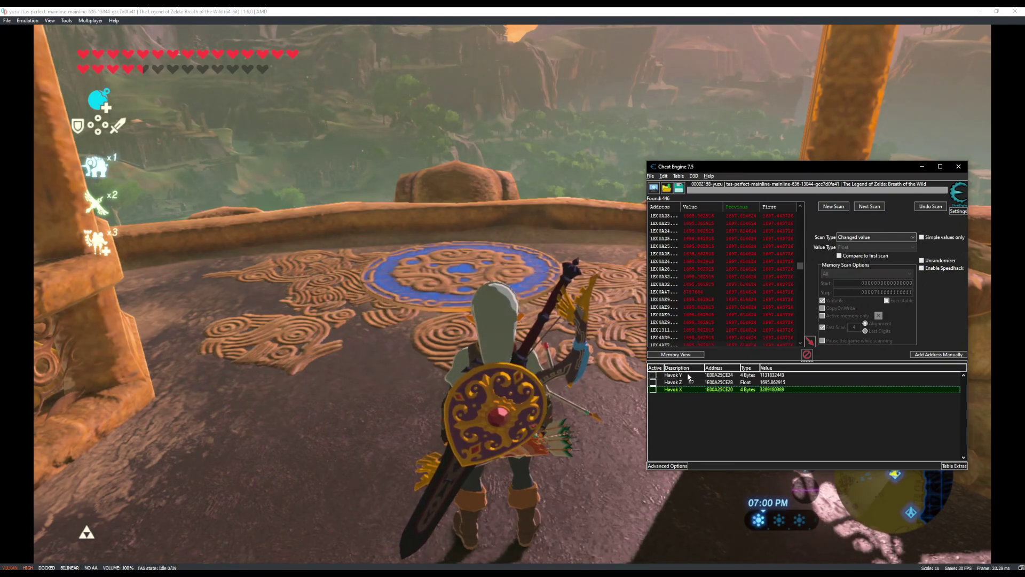
drag(687, 374, 689, 374)
click(696, 440)
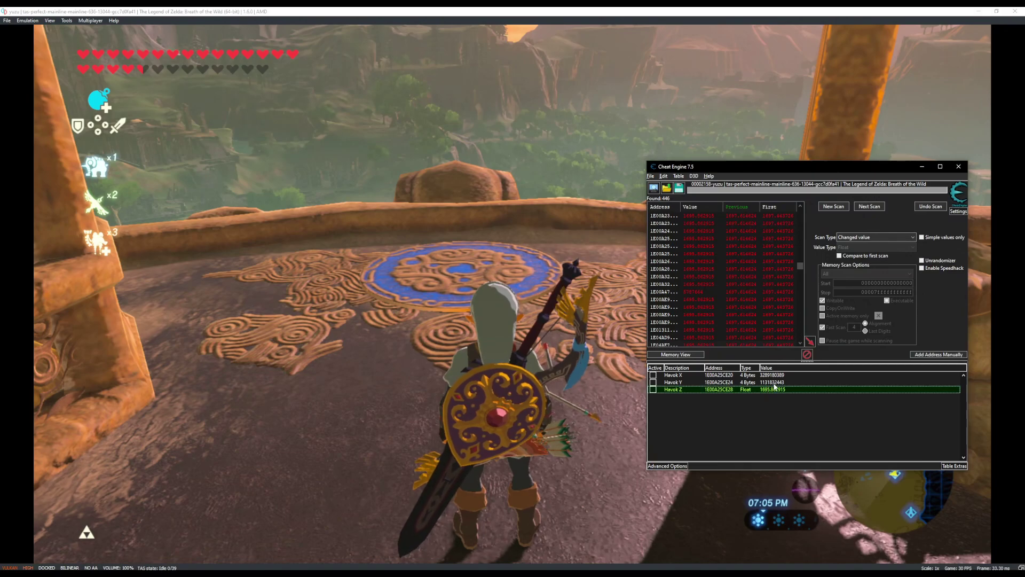
Change the value type of the Havok Y and Havok X records to Float
double_click(747, 382)
click(490, 290)
click(460, 311)
click(460, 312)
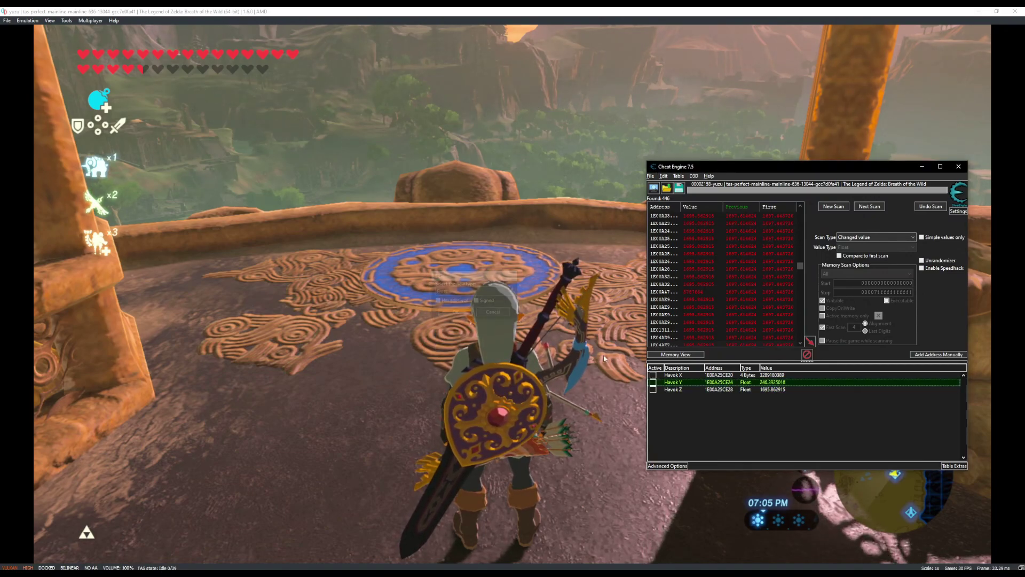
double_click(747, 376)
click(483, 290)
click(490, 312)
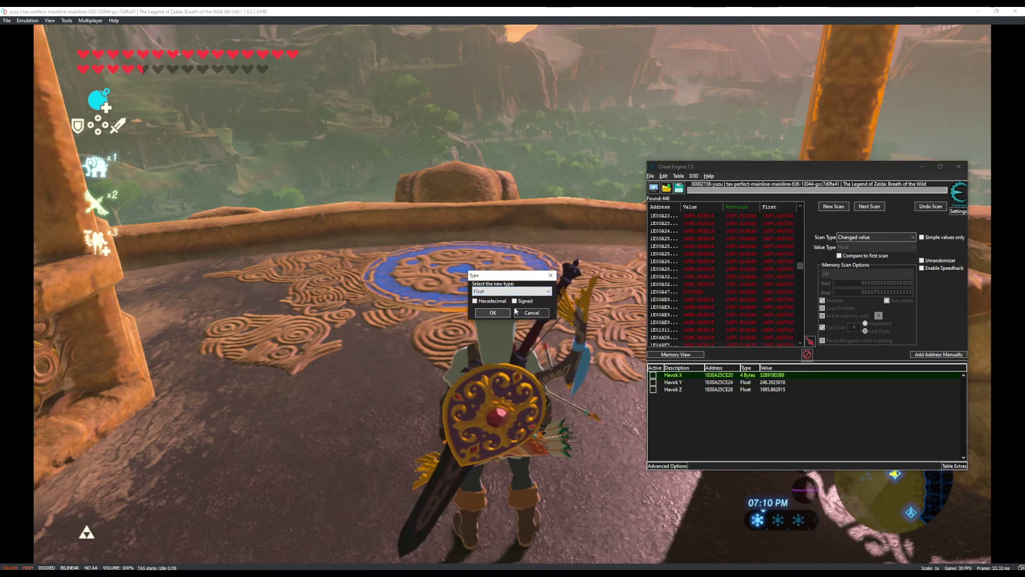
click(495, 313)
click(760, 443)
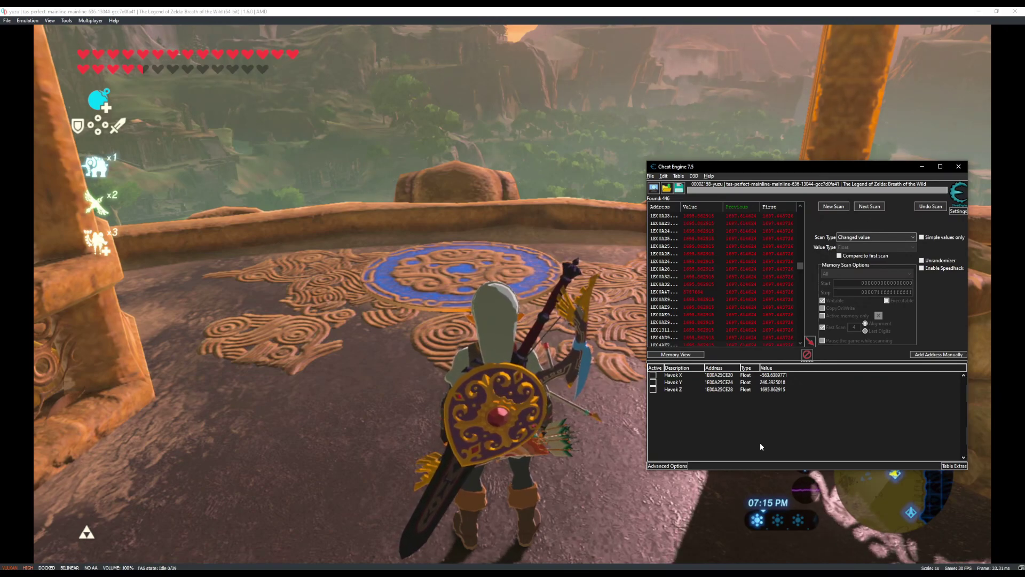
Set the value of the Havok X record to -570
double_click(766, 375)
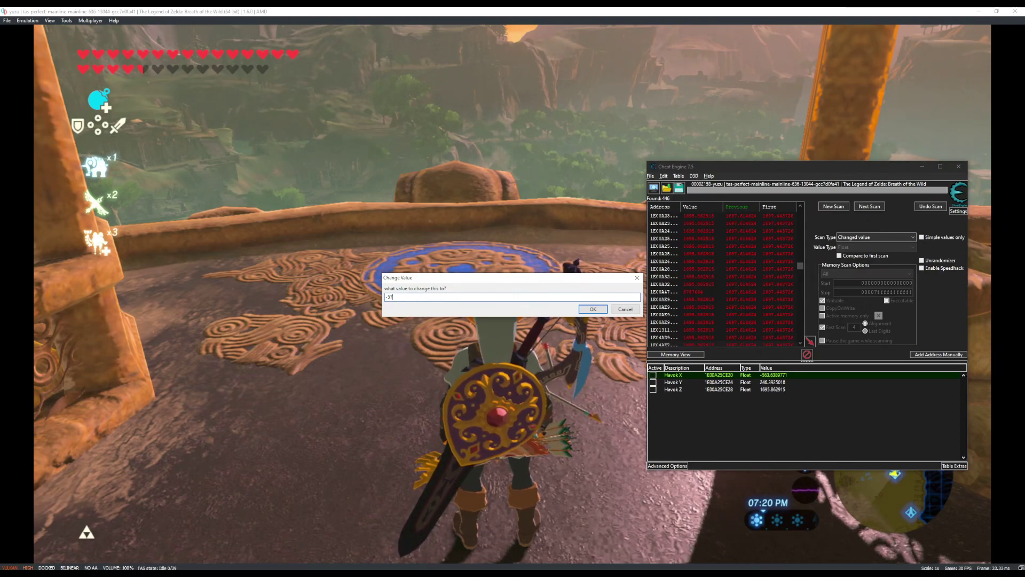
key(Return)
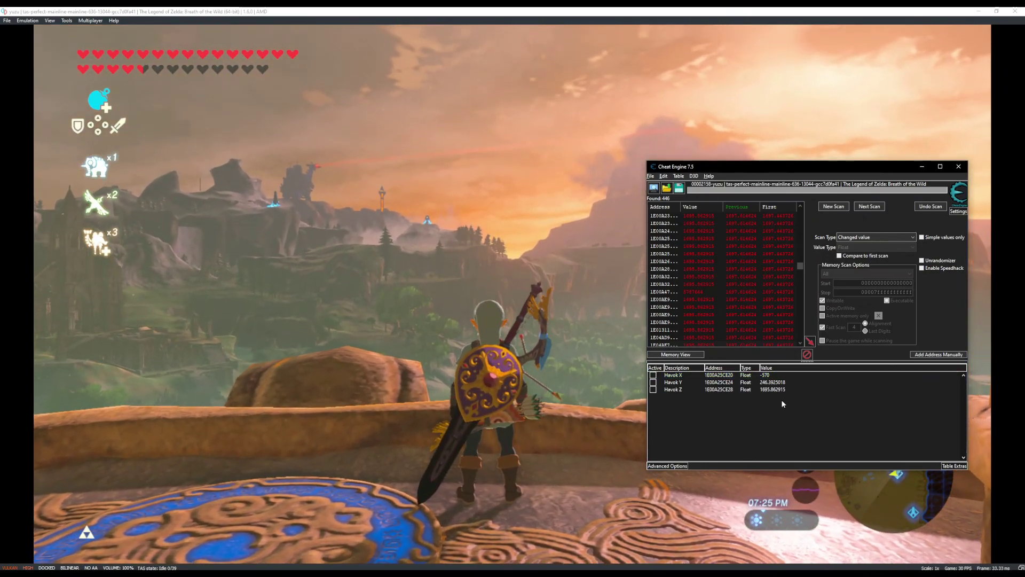
click(783, 404)
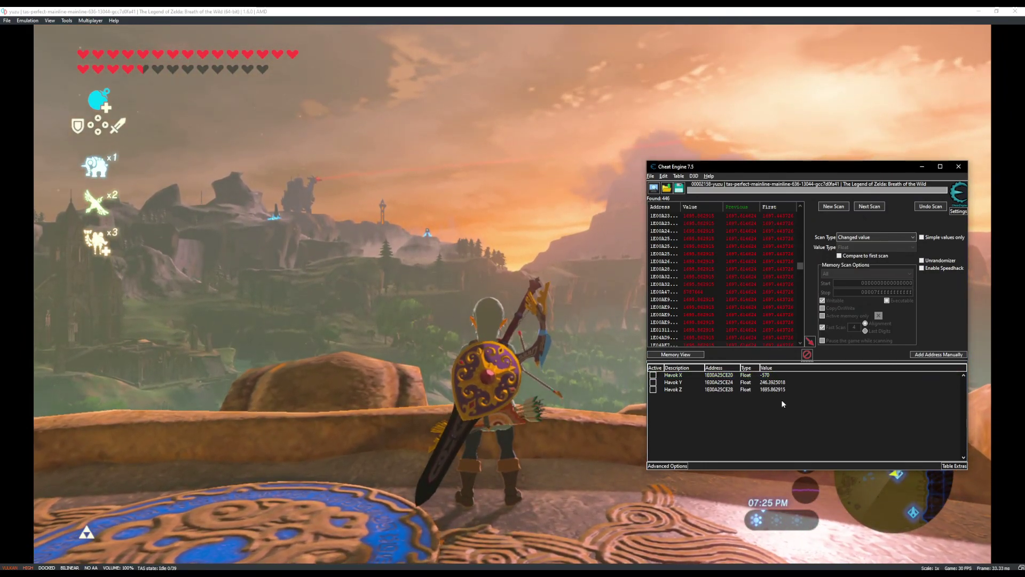
Switch to the game and load the Ree Dahee Shrine save data from its System screen
key(m)
key(e)
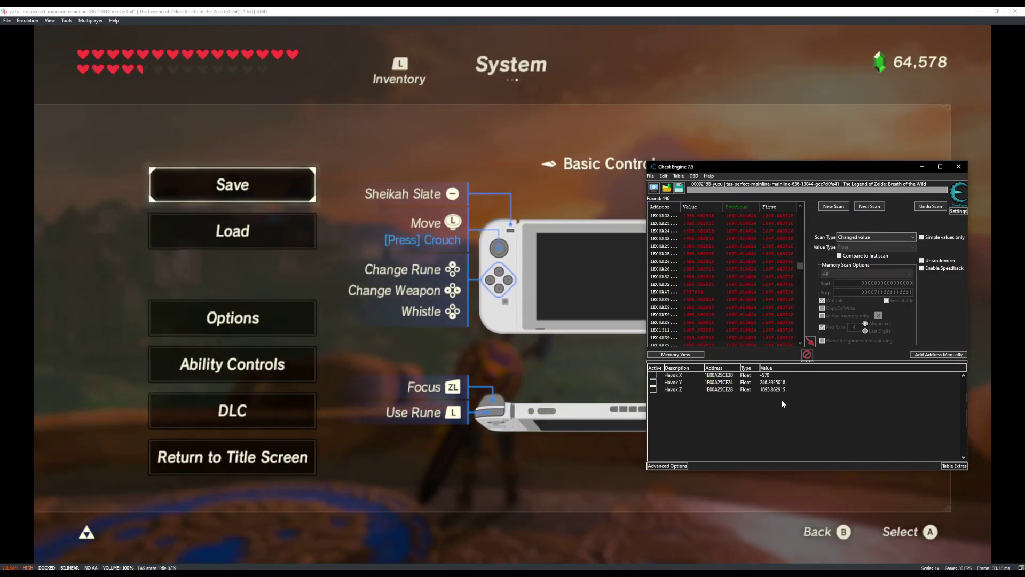
key(Down)
key(c)
key(Down)
key(c)
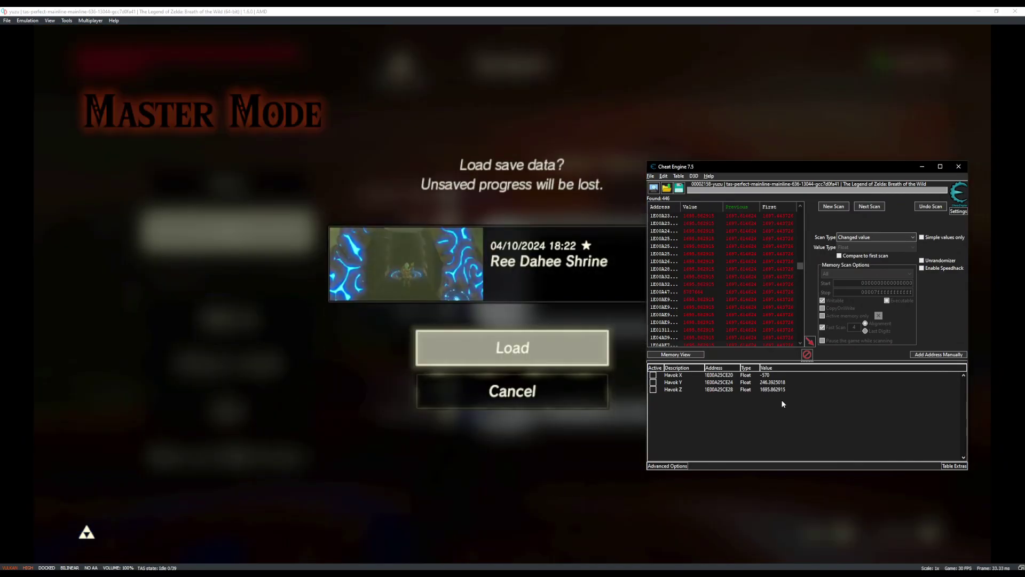
key(c)
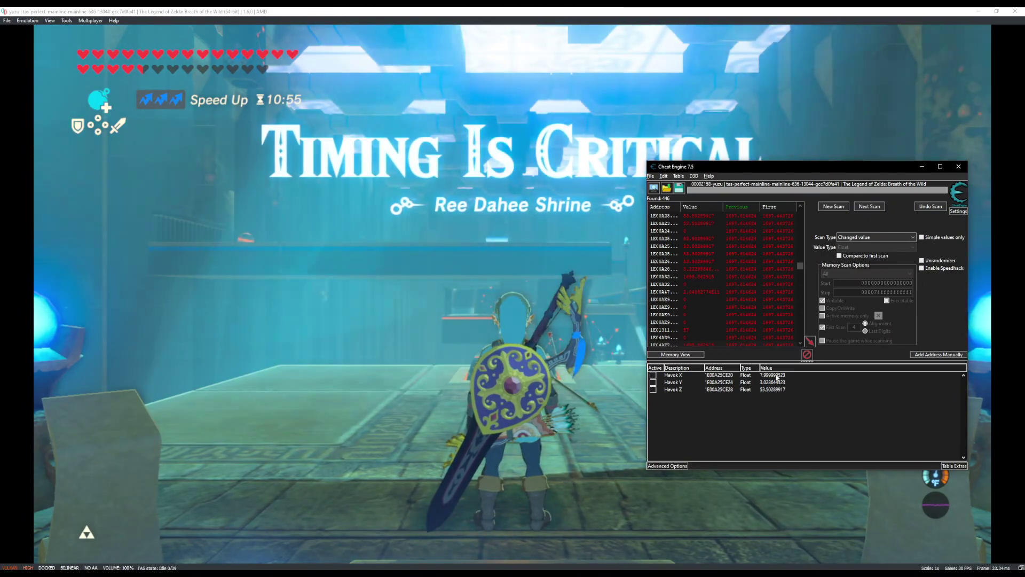
Create a Right+Start controller hotkey for the Havok X record that sets its value to 7.999999523
double_click(776, 376)
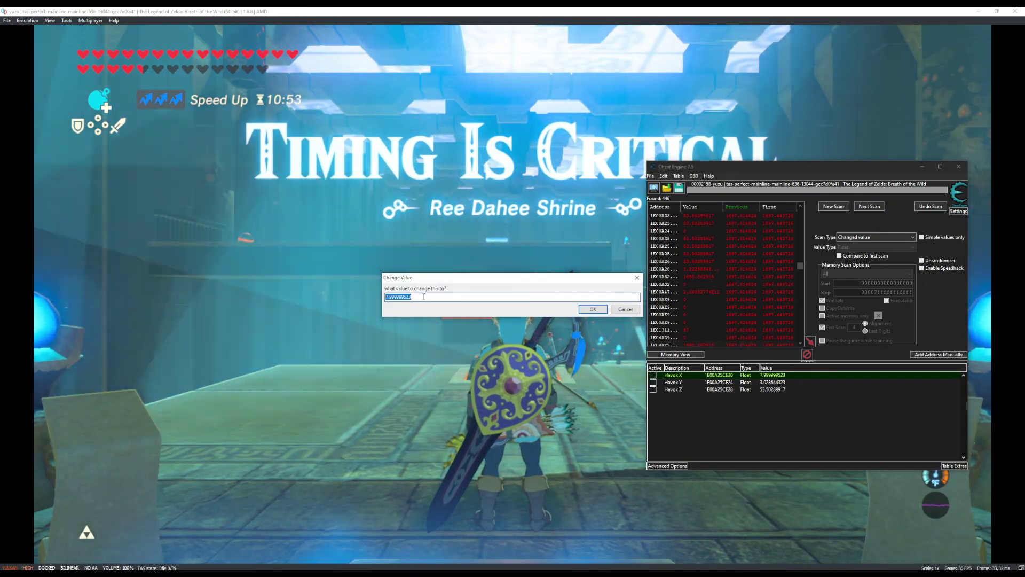
click(593, 310)
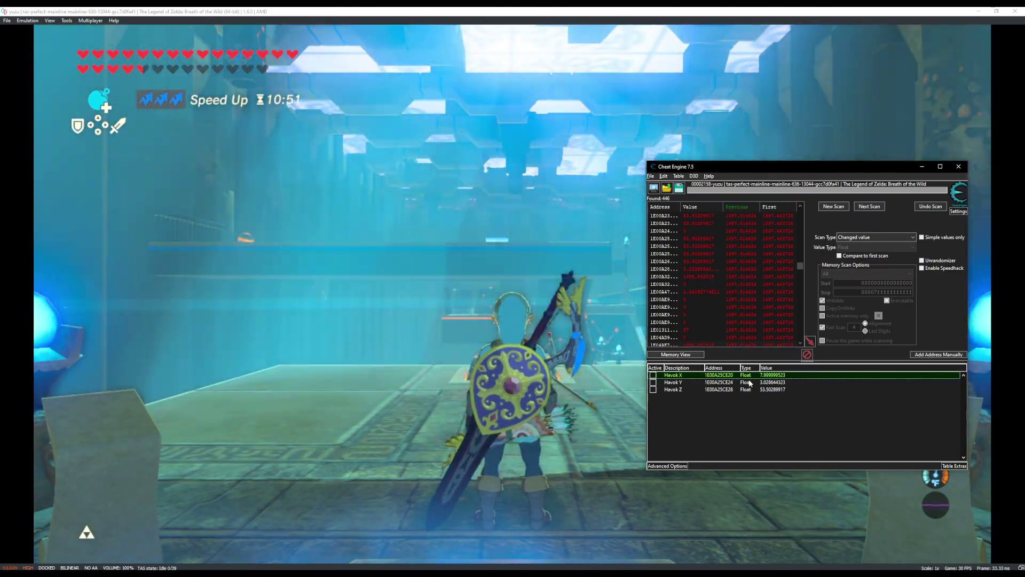
right_click(684, 375)
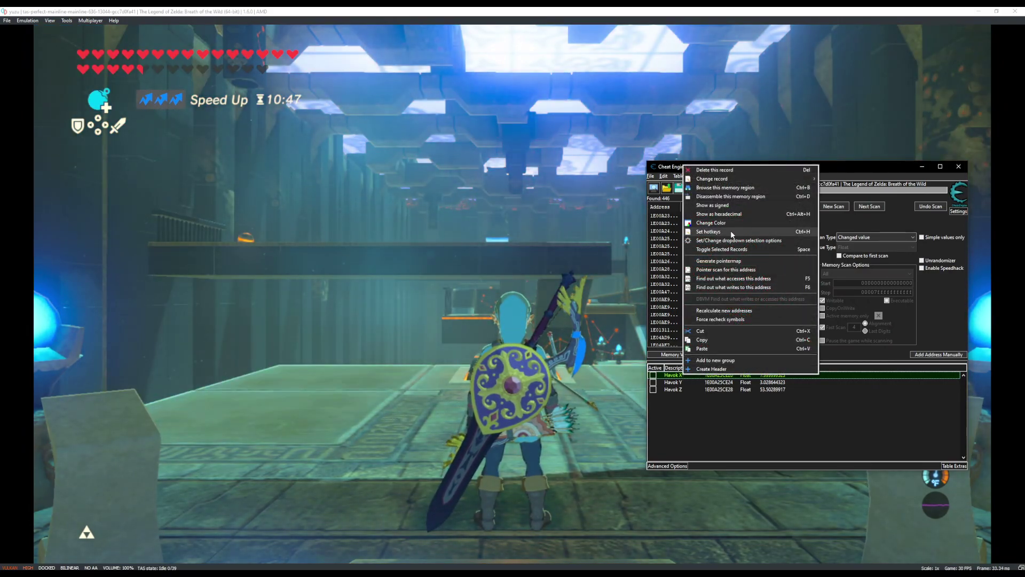
click(731, 231)
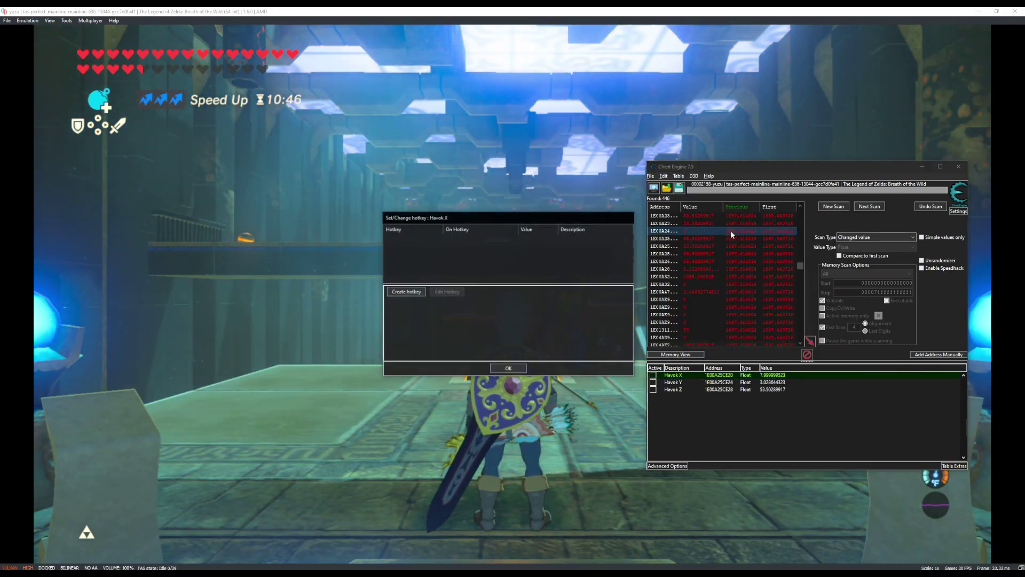
click(416, 292)
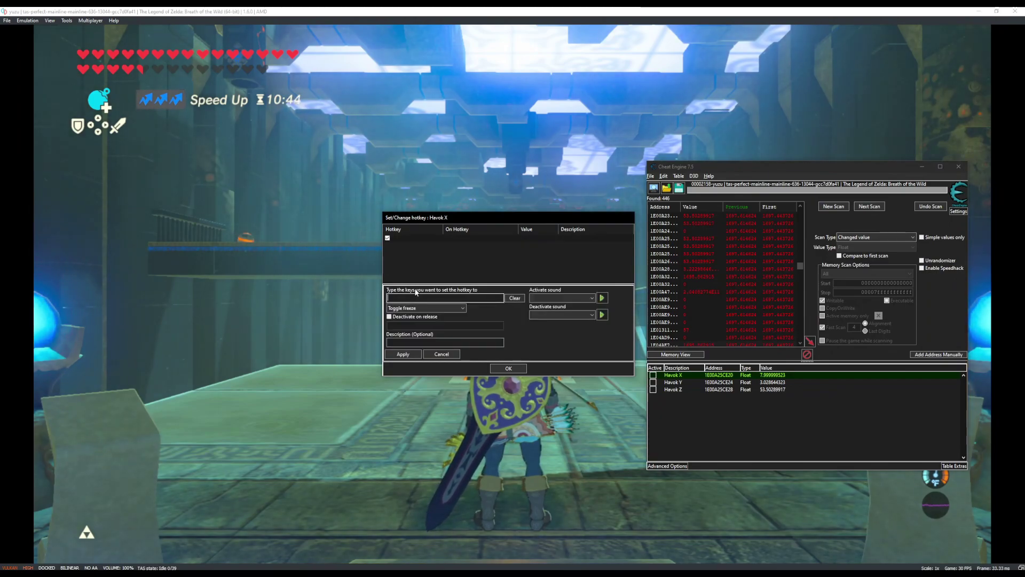
click(462, 309)
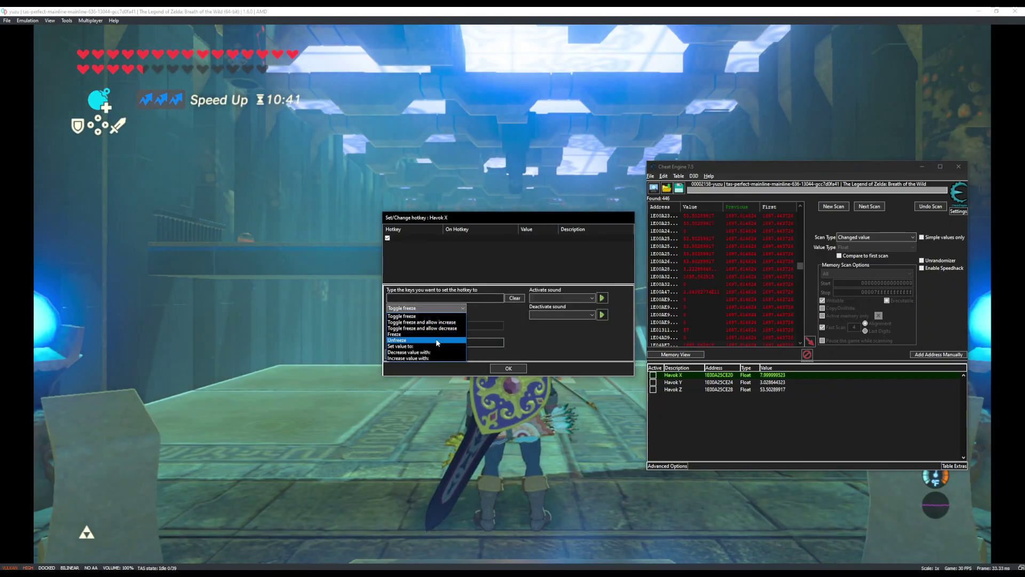
click(429, 346)
click(455, 325)
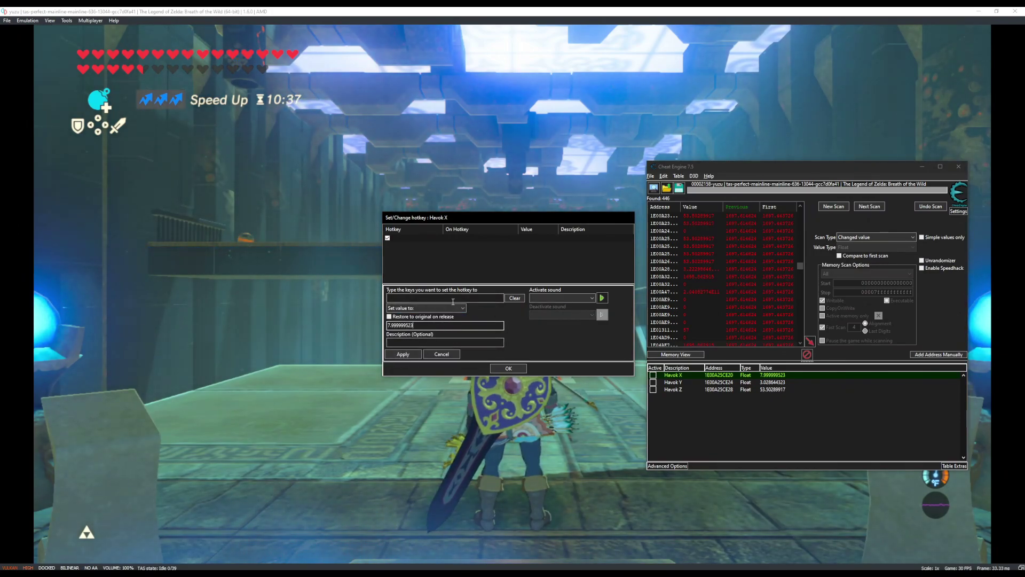
click(449, 299)
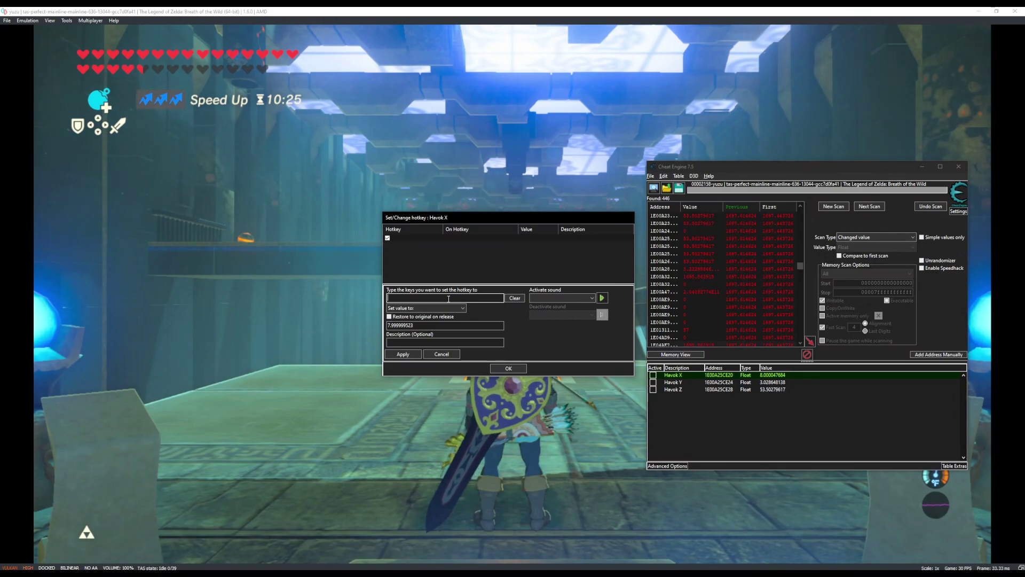
key(Right)
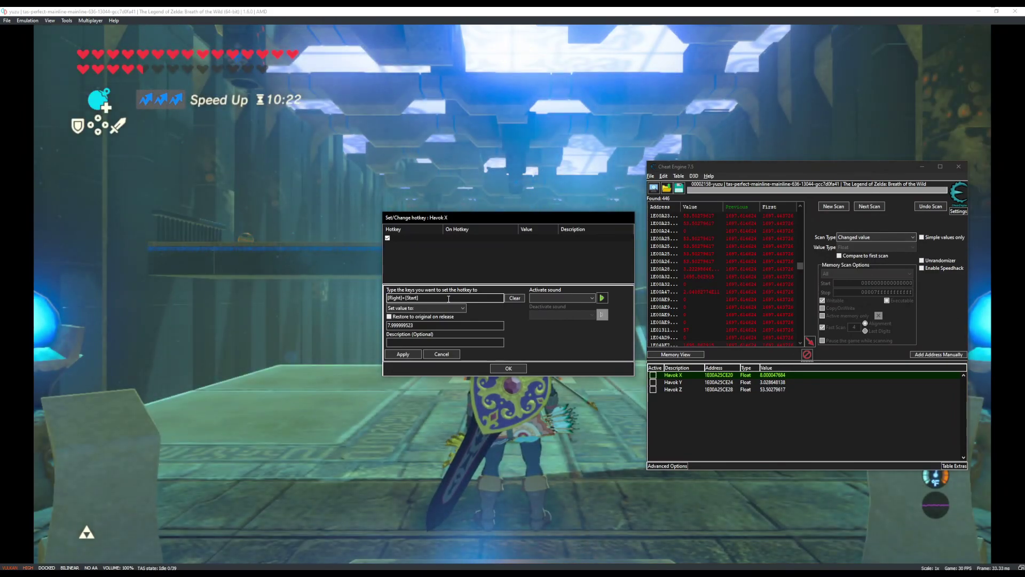
click(505, 368)
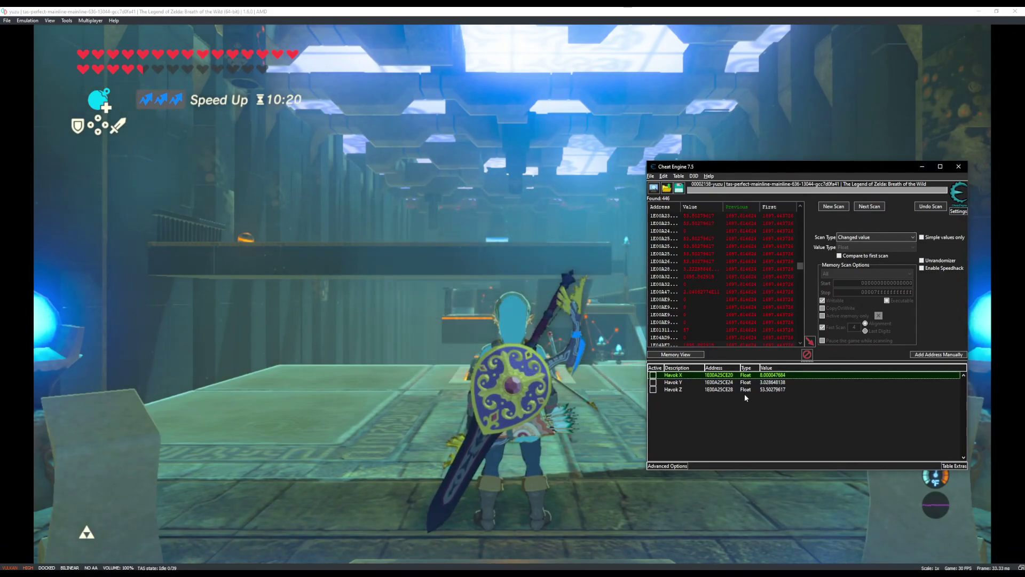
Create a Right+Start controller hotkey for the Havok Y record that sets its value to 3.028648138
double_click(773, 382)
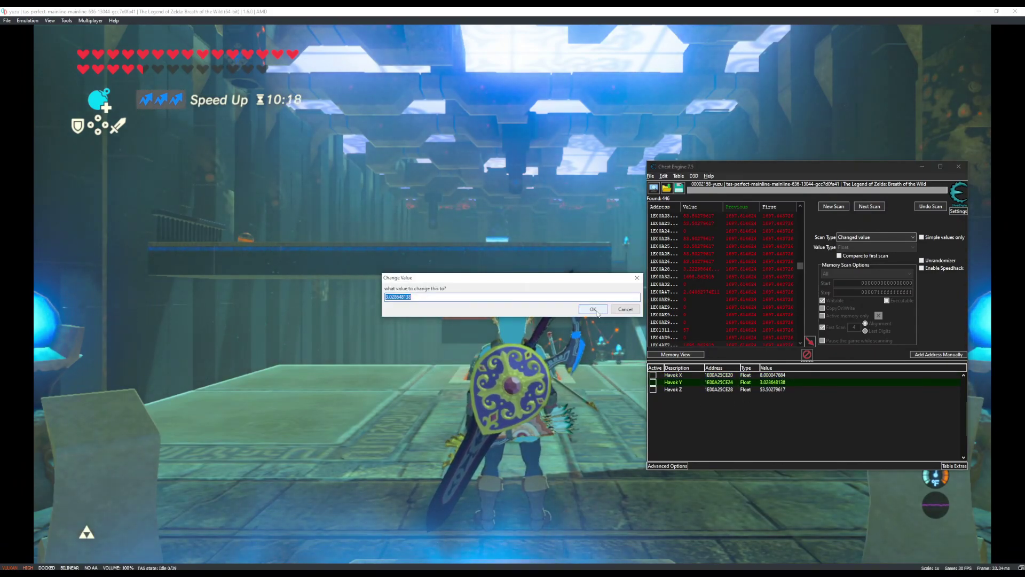
key(Return)
double_click(674, 382)
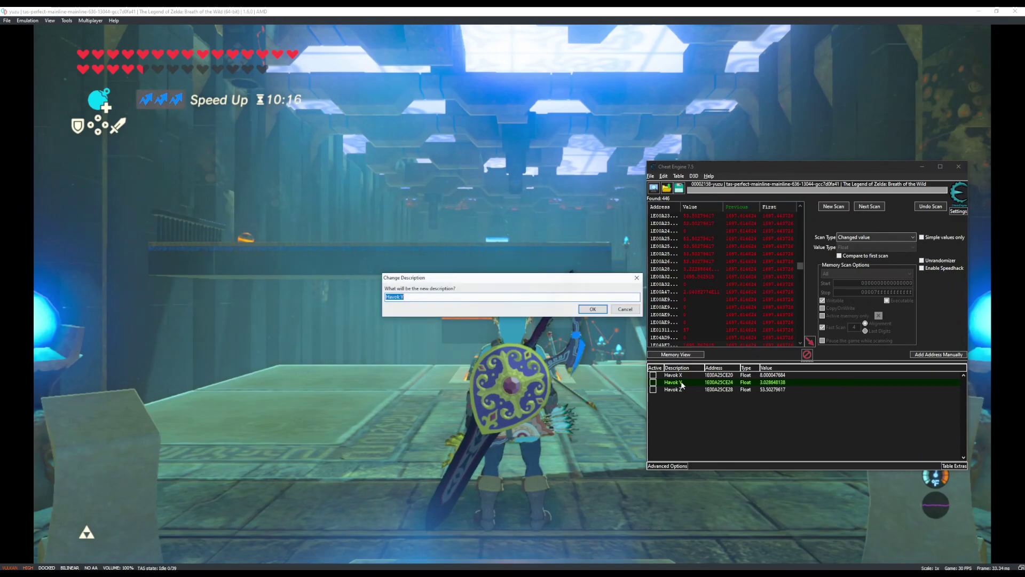
click(631, 312)
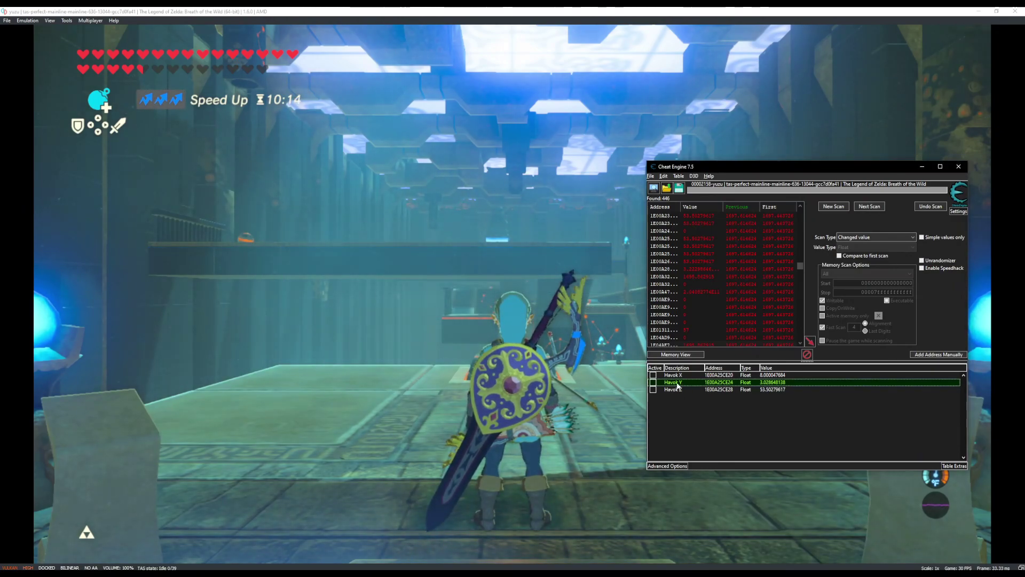
right_click(677, 384)
click(737, 235)
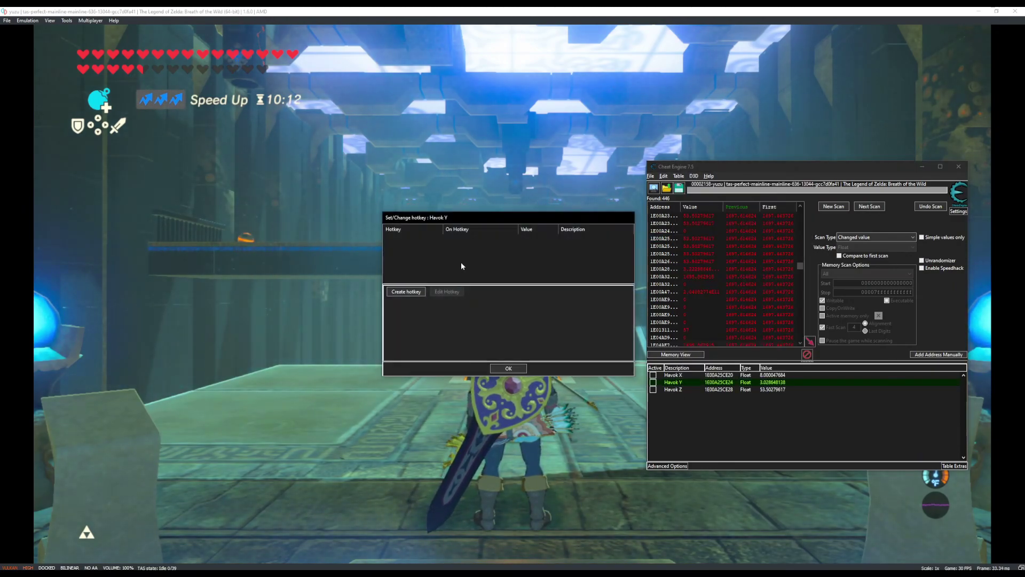
click(405, 291)
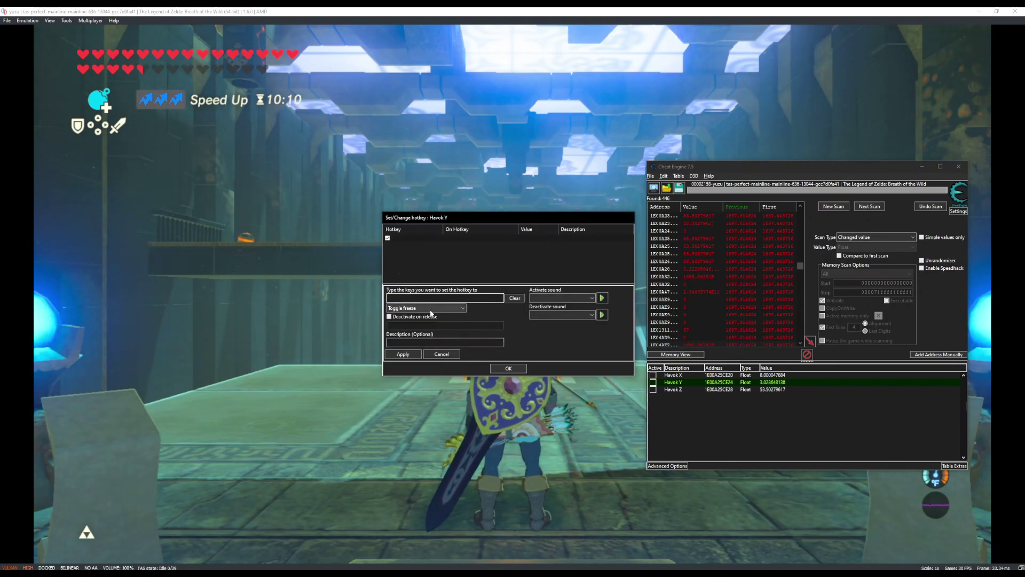
click(427, 308)
click(421, 350)
click(426, 327)
click(428, 296)
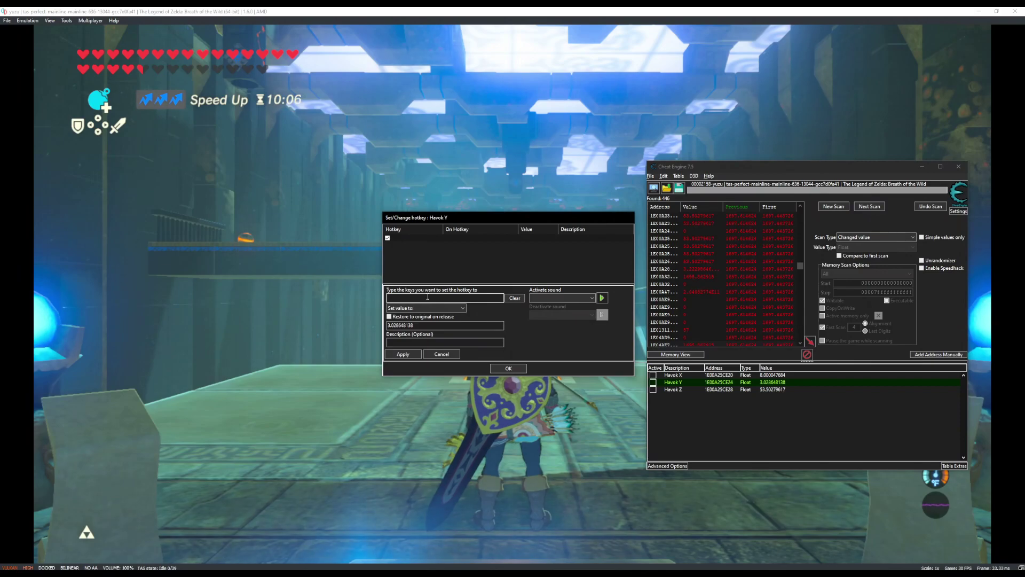
key(Right)
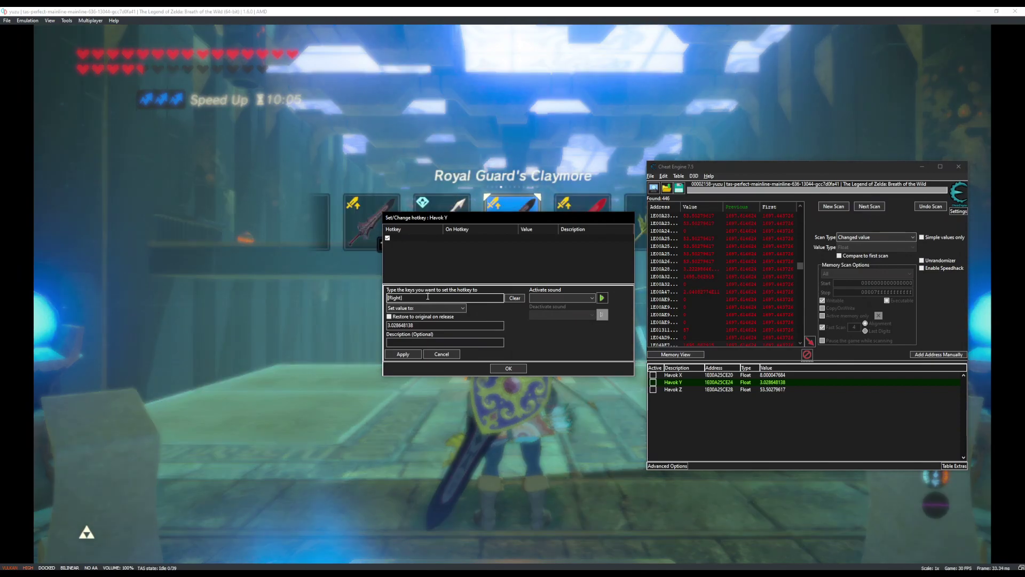
click(508, 367)
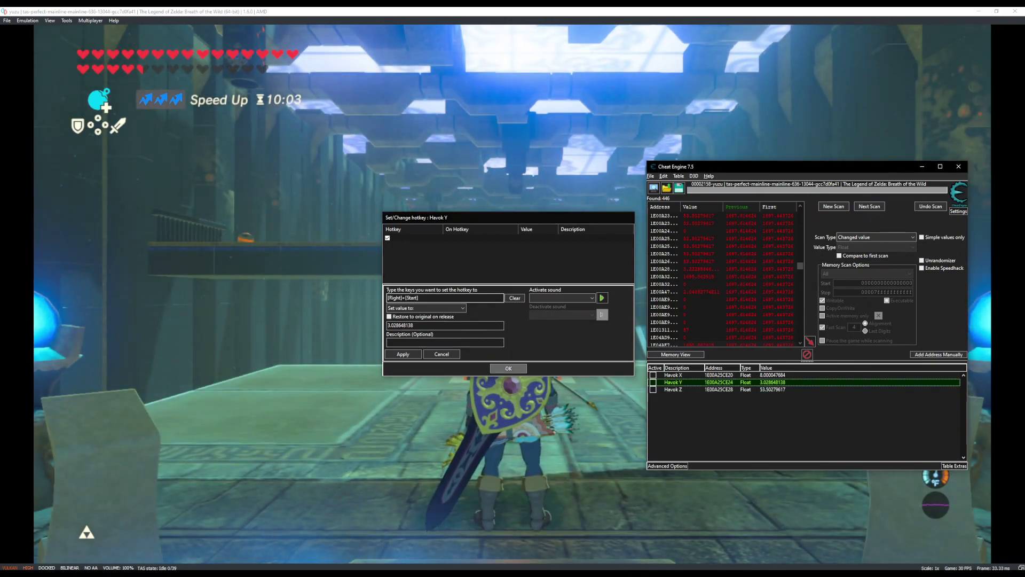
Create a Right+Start controller hotkey for the Havok Z record that sets its value to 53.50279617
double_click(777, 391)
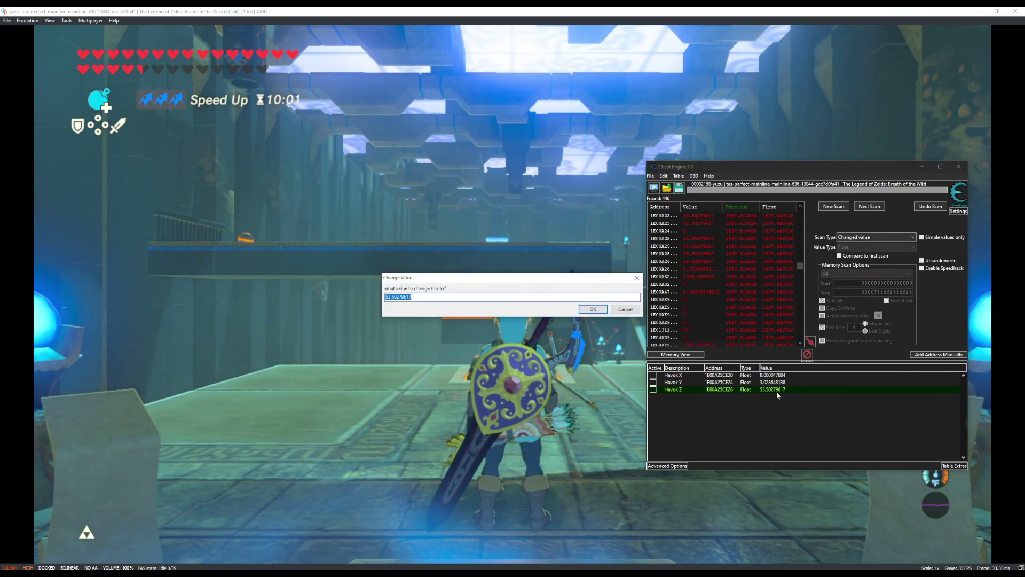
click(619, 310)
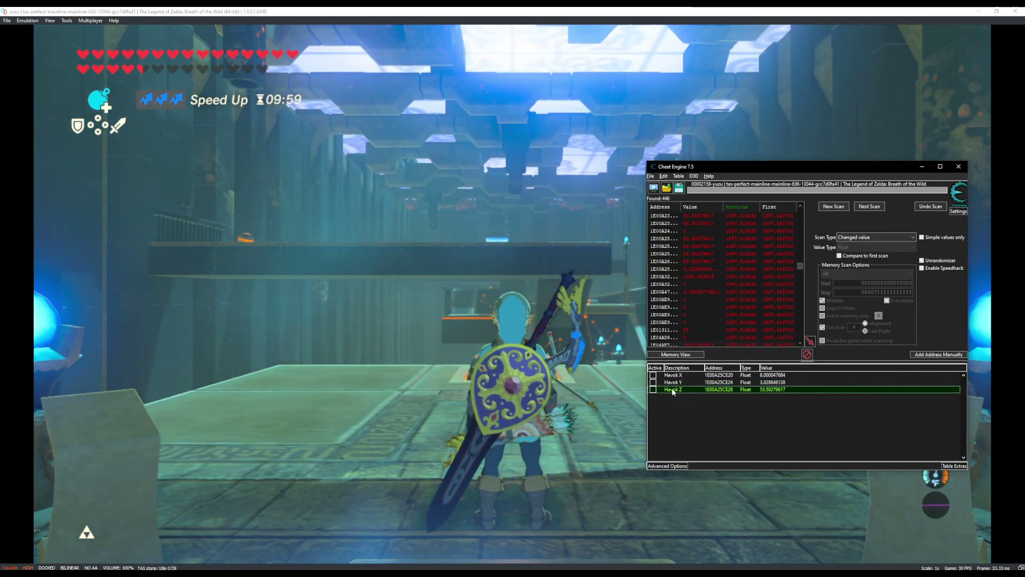
right_click(672, 388)
click(710, 246)
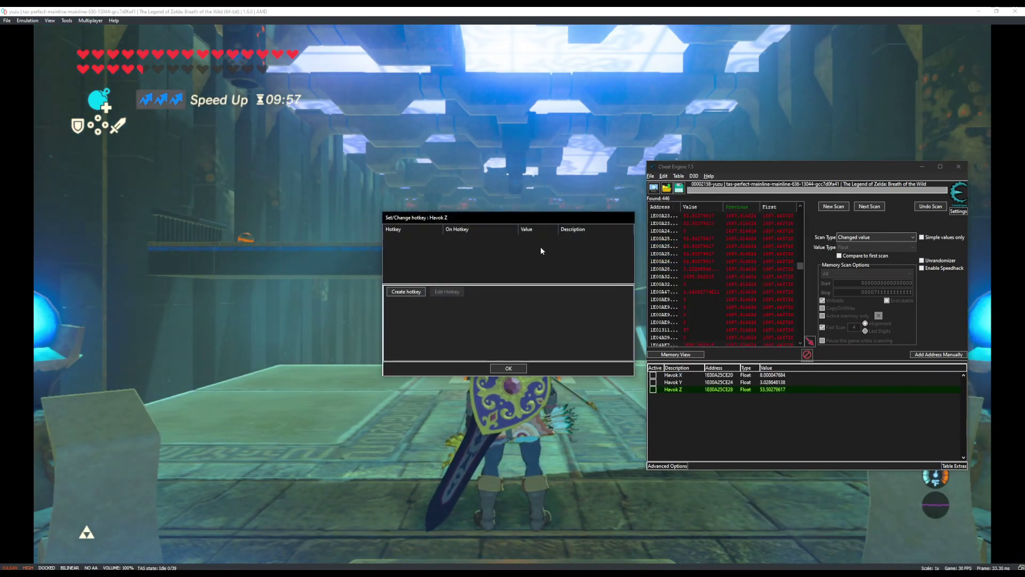
click(406, 291)
click(426, 308)
click(418, 347)
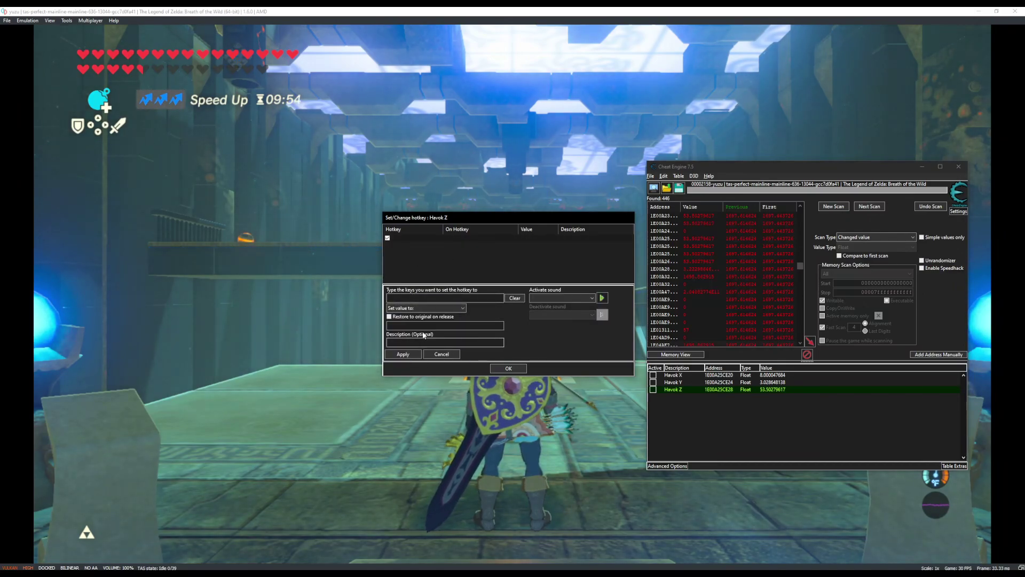
click(422, 298)
key(Right)
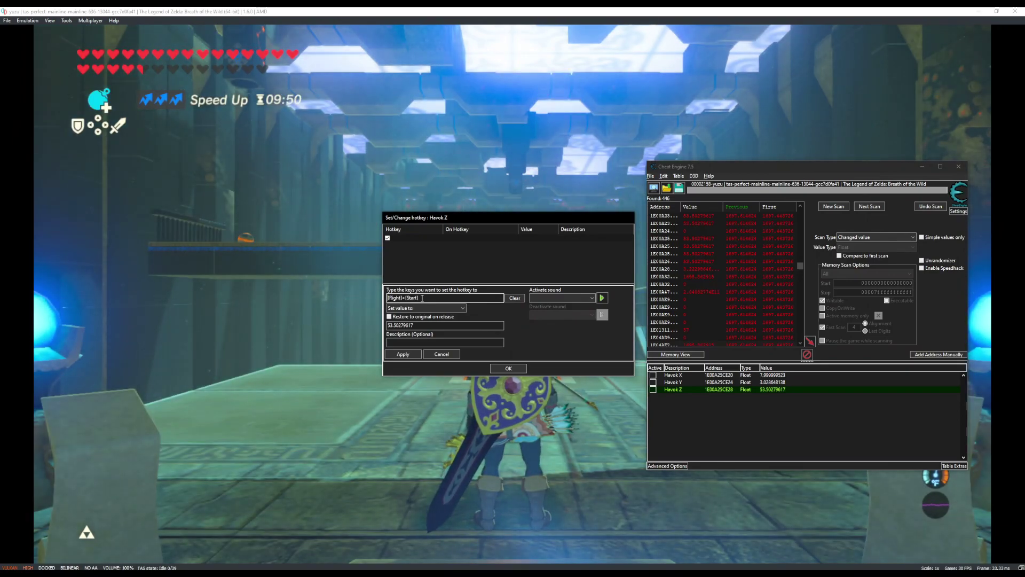
click(508, 368)
Switch to the game and test the Right+Start hotkey by moving Link away and warping him back to the stored position
click(529, 423)
key(Left)
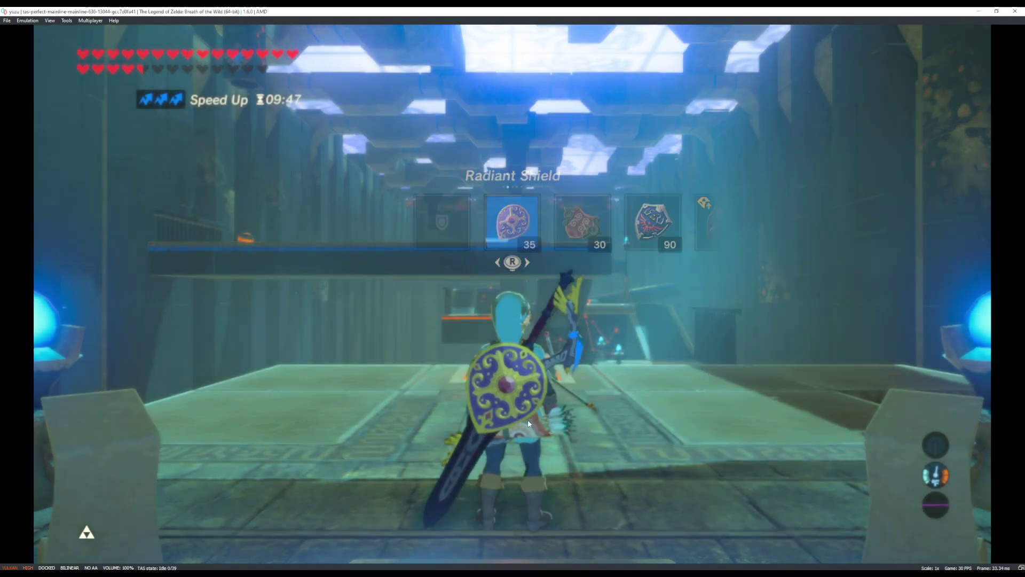
key(Right)
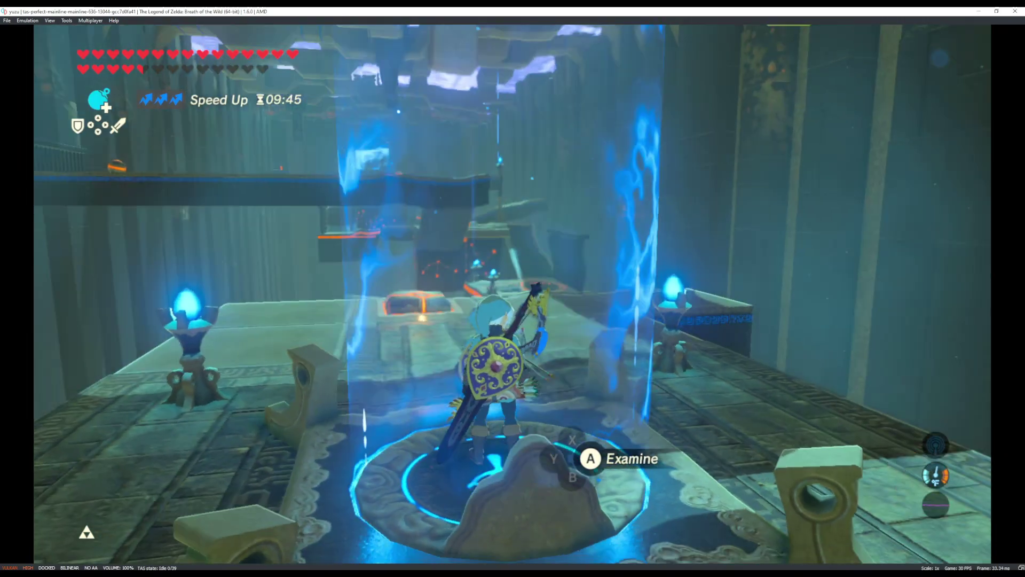
key(Right)
key(Right)
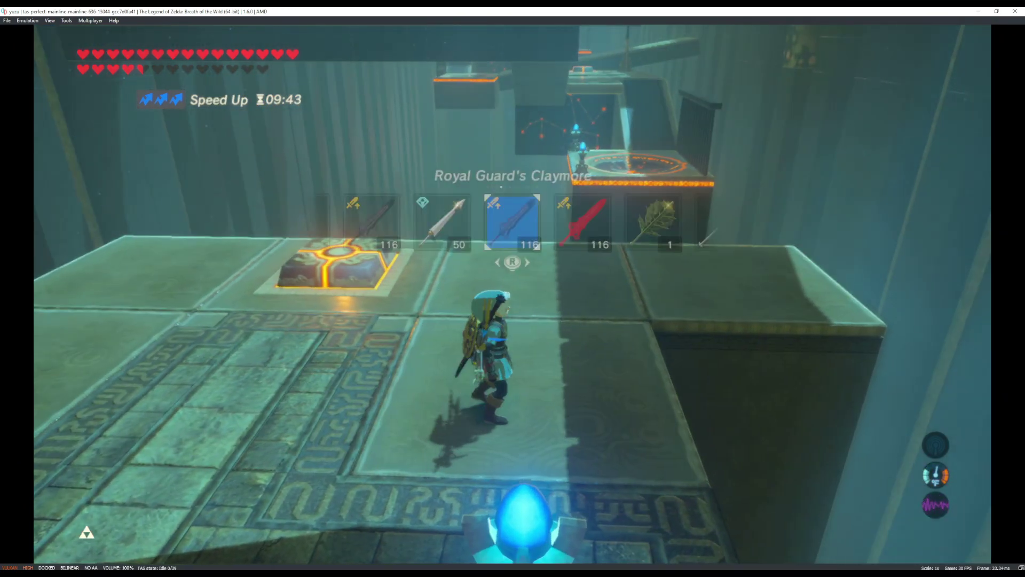
key(w)
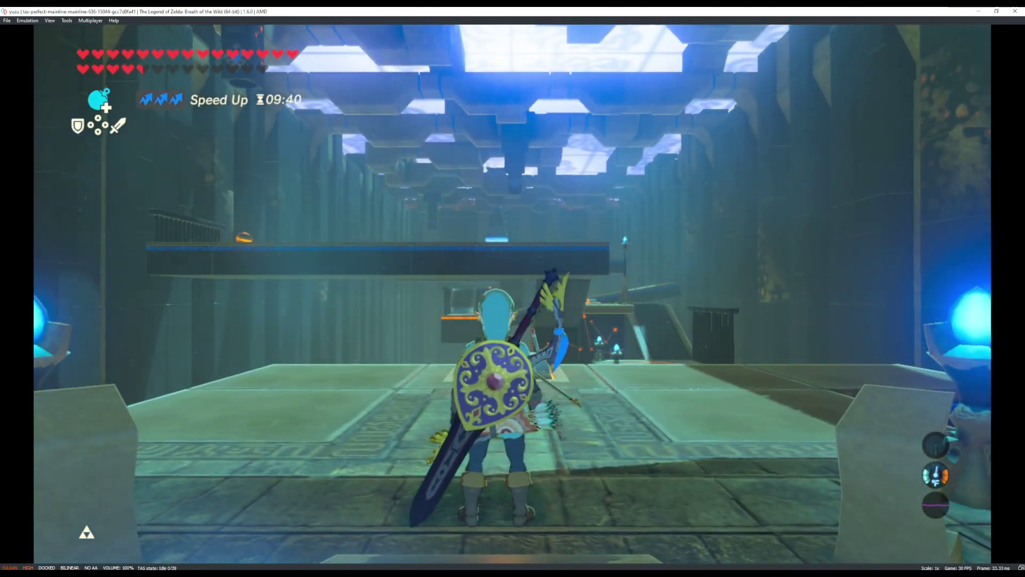
key(w)
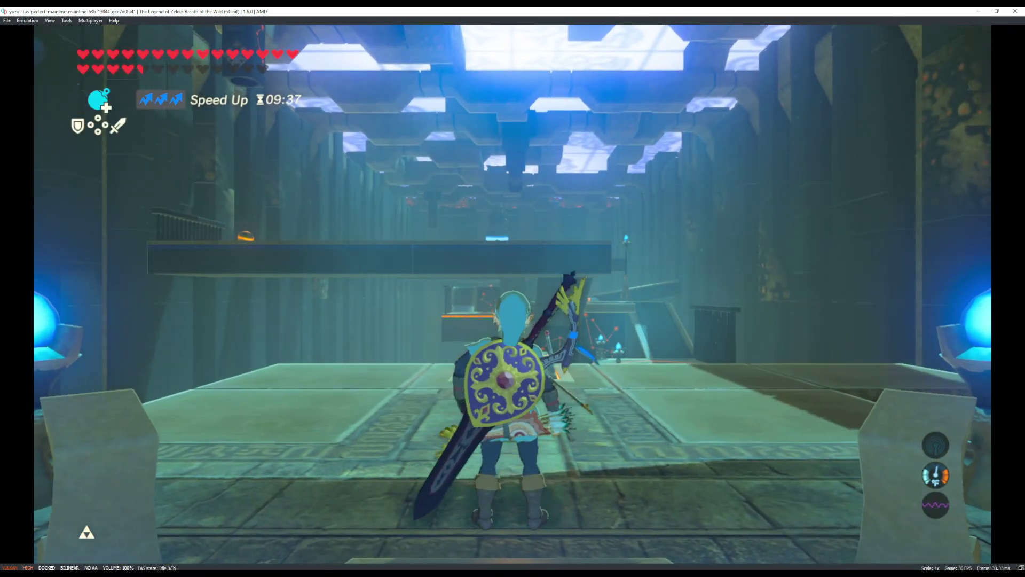
Turn the game camera and walk Link away from the stored position to a different spot in the shrine
key(m)
key(m)
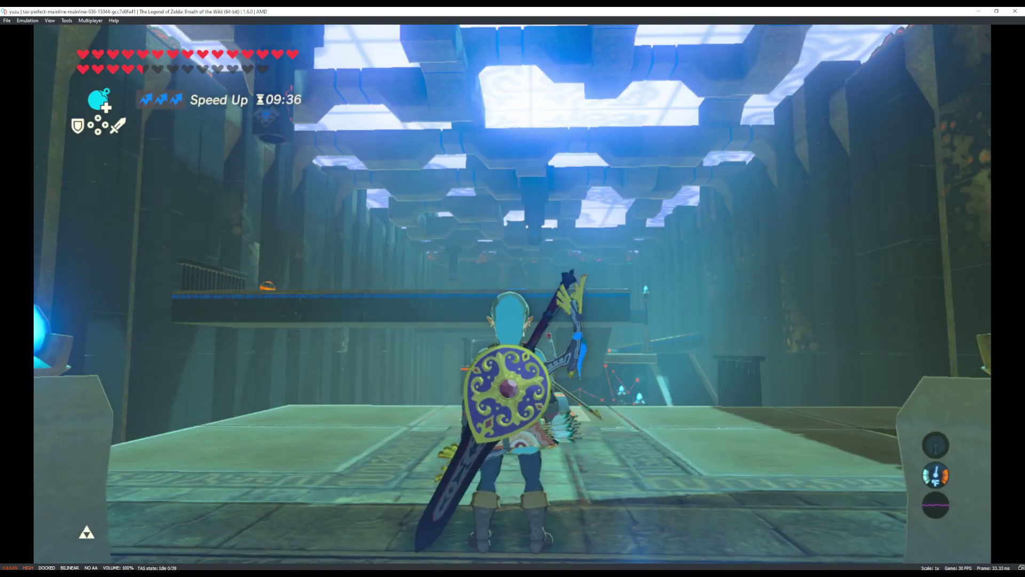
key(l)
key(l)
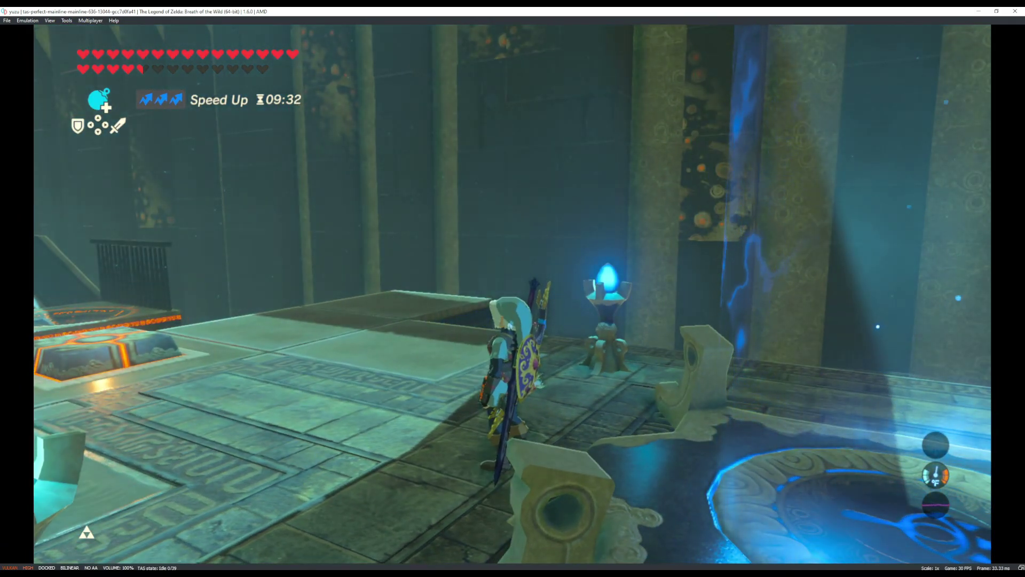
Switch to Cheat Engine and set the value of the Havok X record's Right+Start hotkey to 4.175673485
key(alt+Tab)
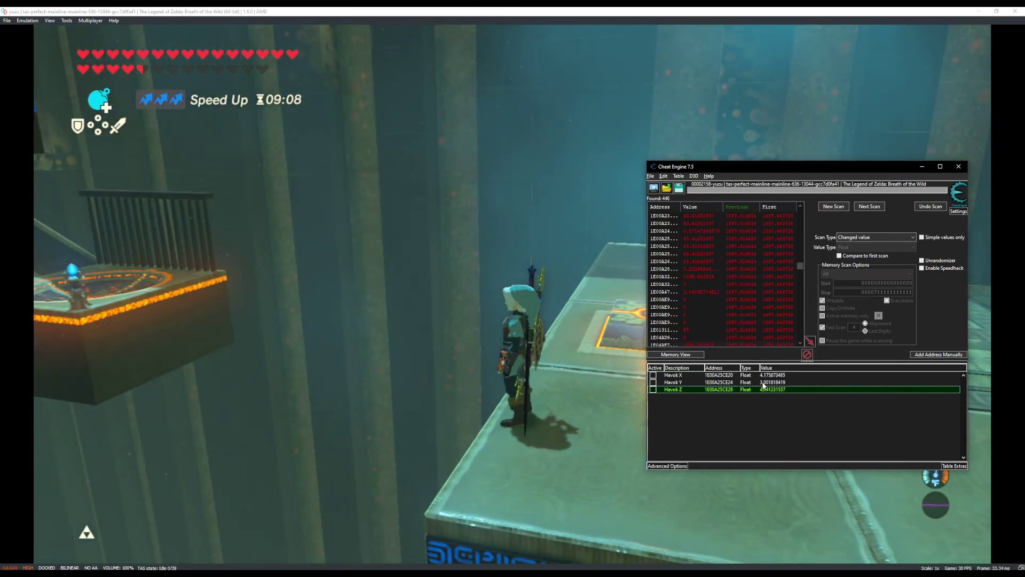
double_click(773, 374)
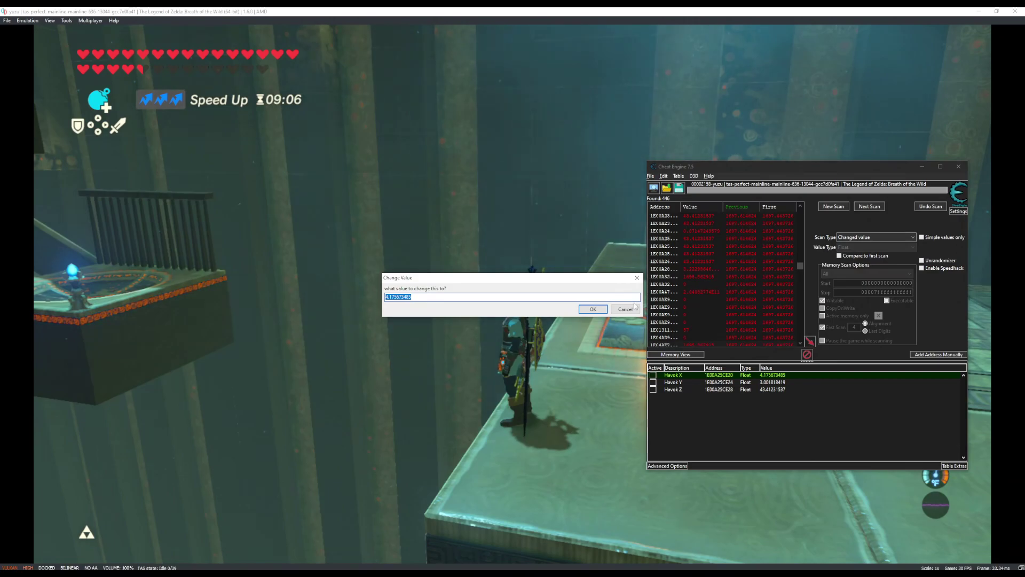
key(Return)
right_click(685, 375)
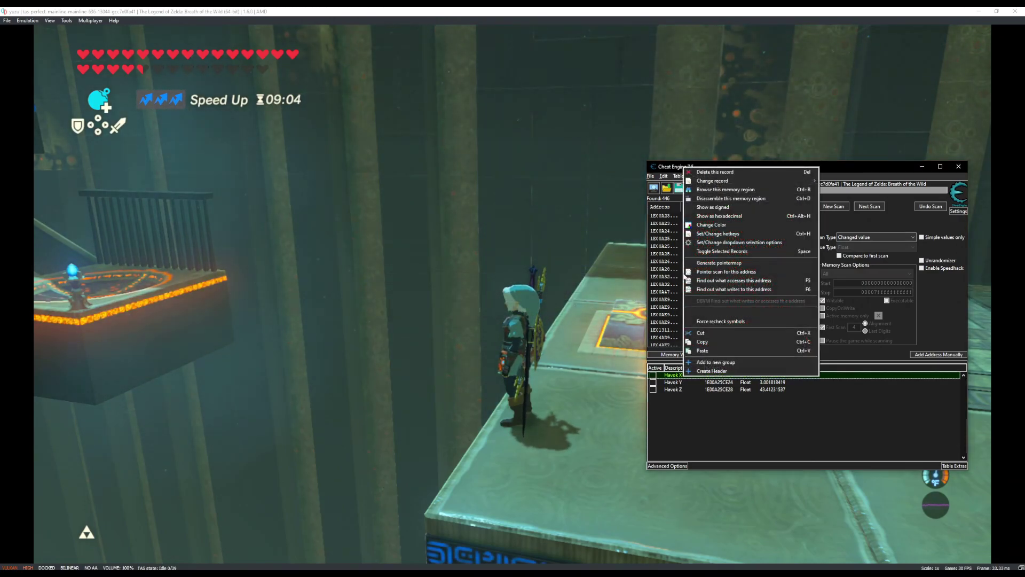
click(715, 235)
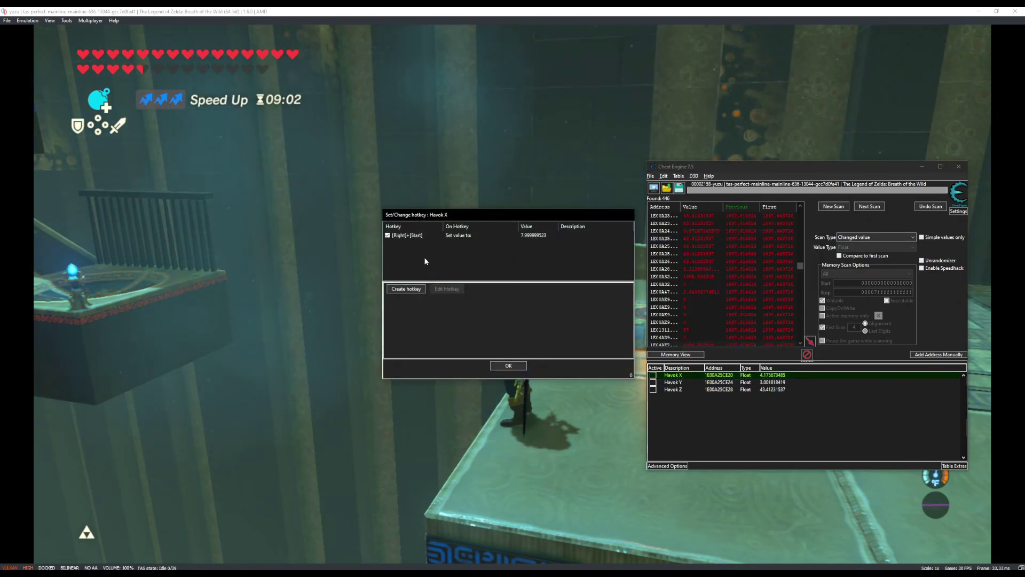
double_click(411, 235)
double_click(419, 322)
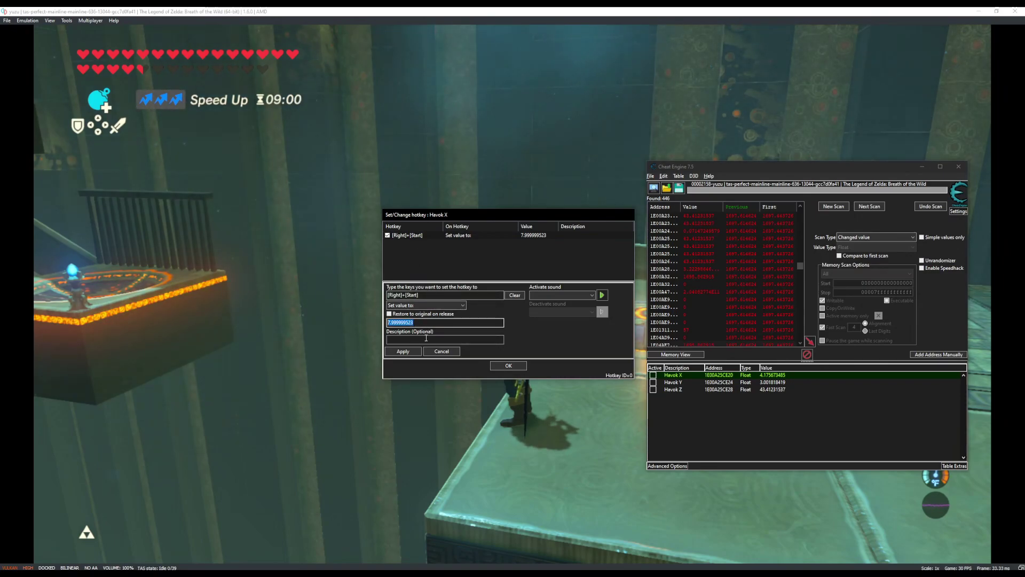
text(4.175673485)
click(504, 369)
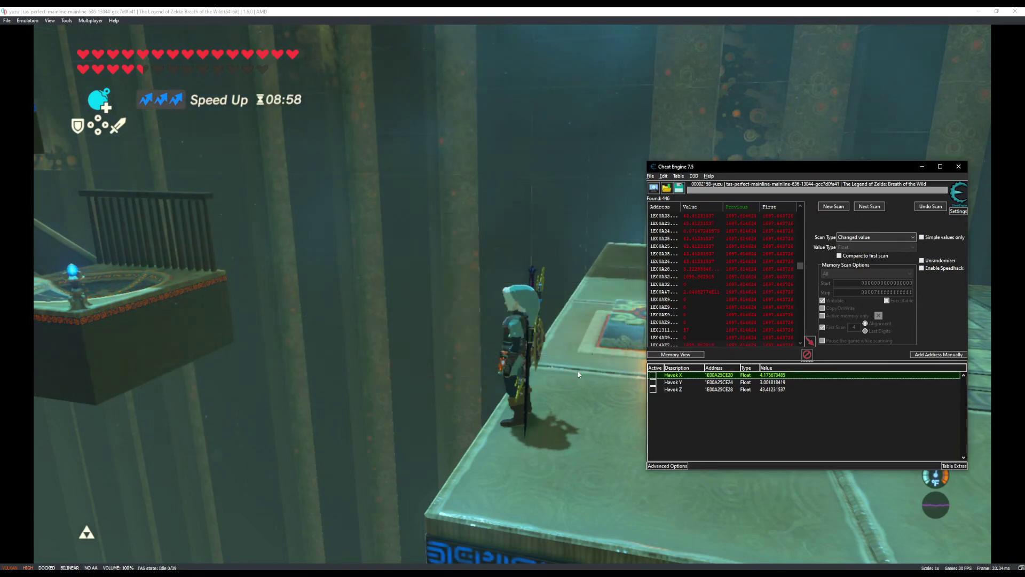
right_click(766, 385)
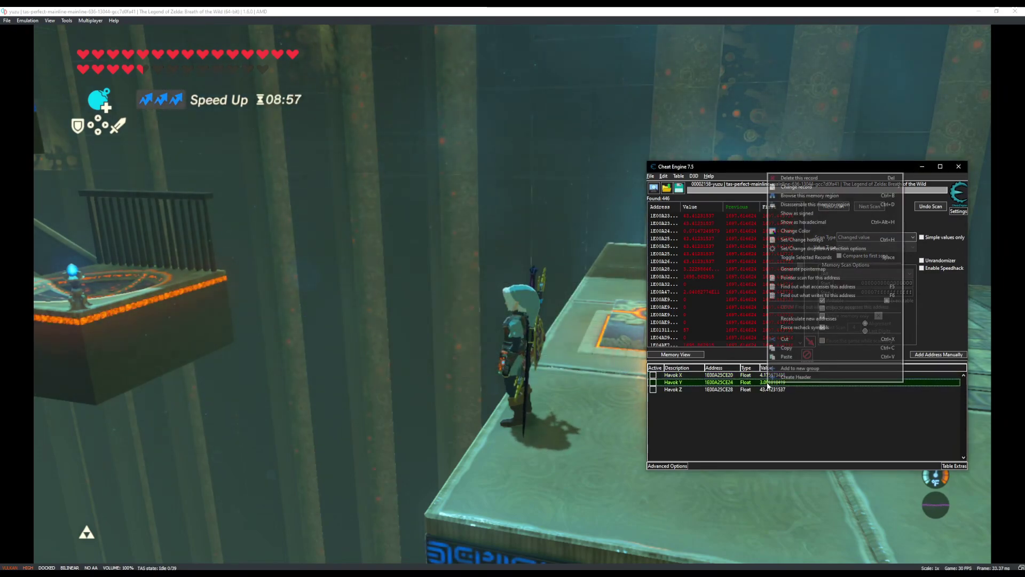
click(812, 241)
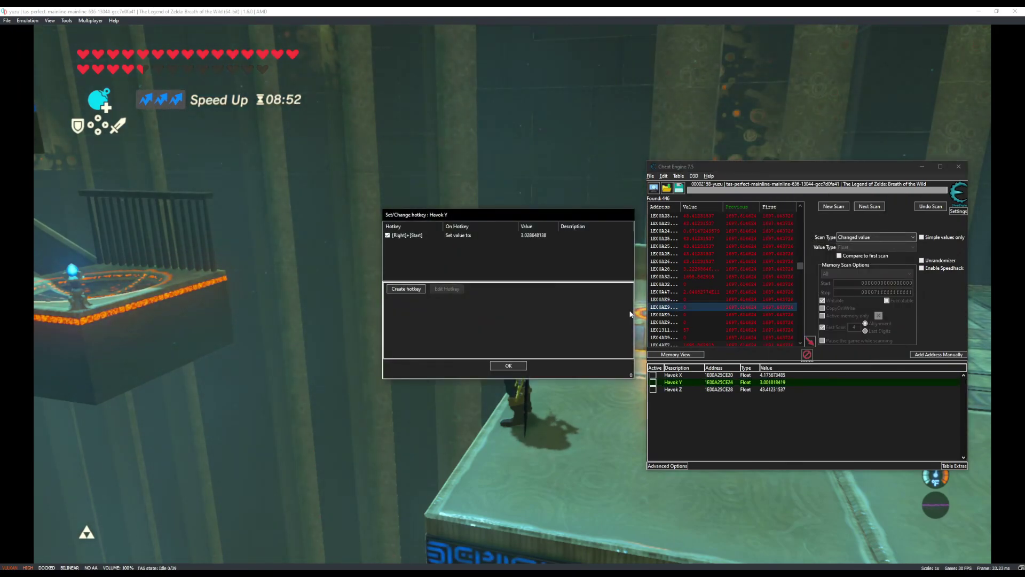
click(508, 366)
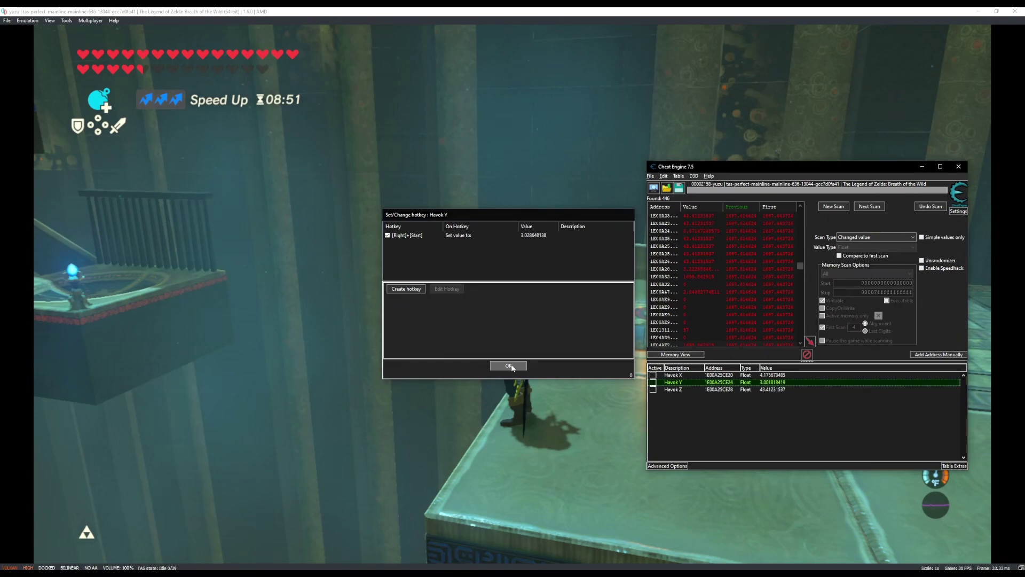
Copy the Havok Y record's value and set its Right+Start hotkey to 3.001818419
double_click(780, 382)
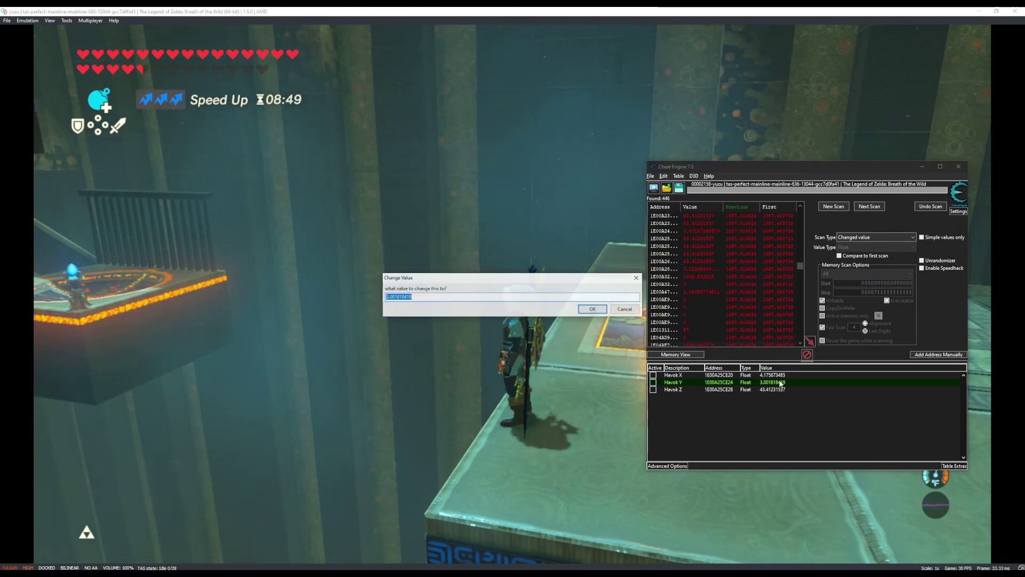
click(603, 312)
right_click(676, 384)
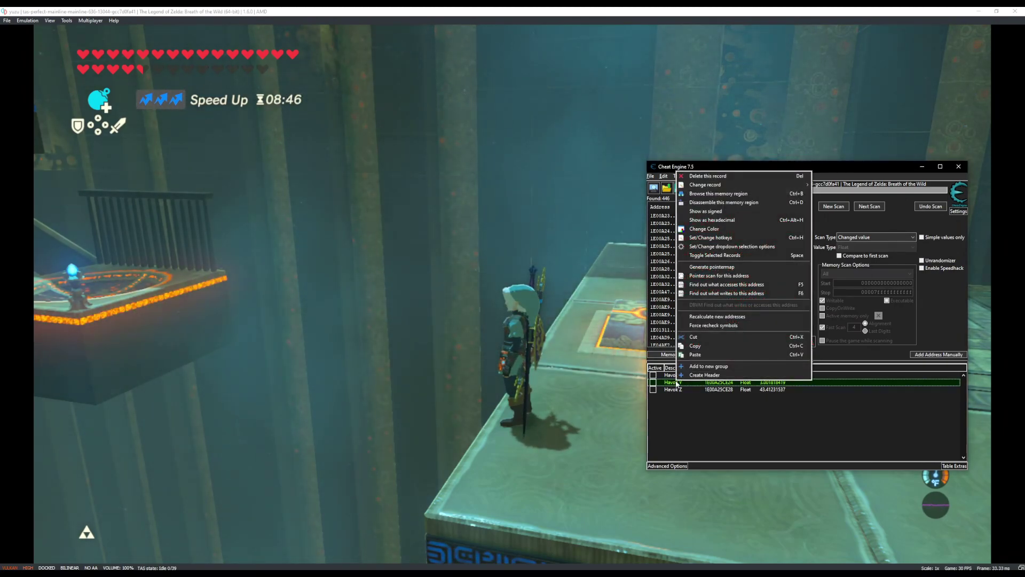
click(727, 241)
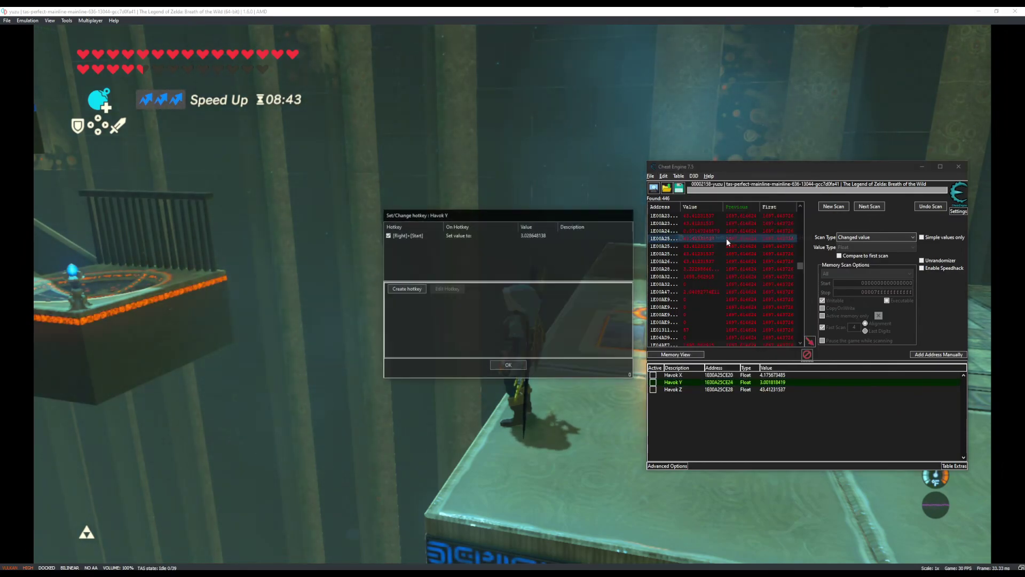
double_click(419, 235)
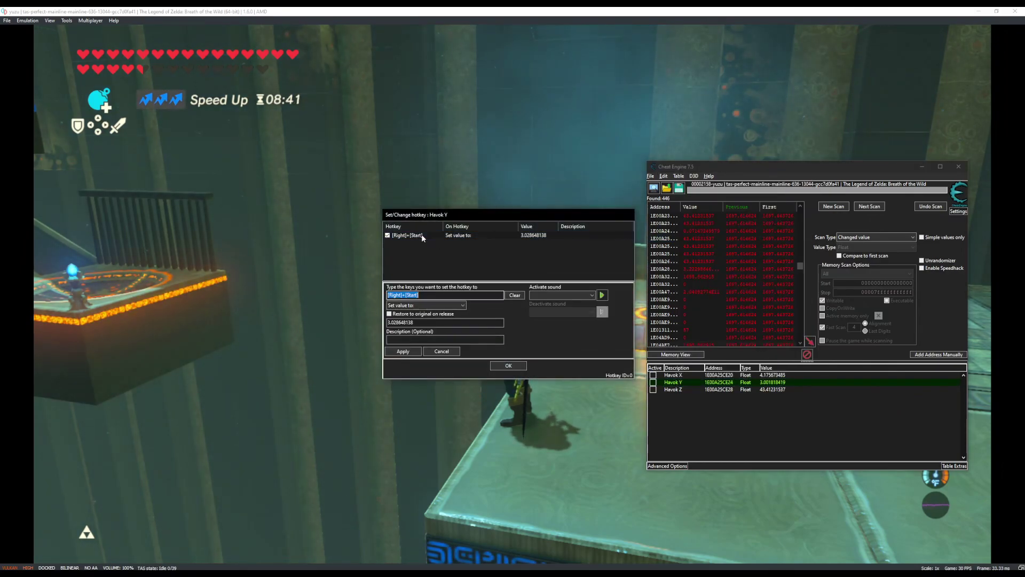
double_click(428, 322)
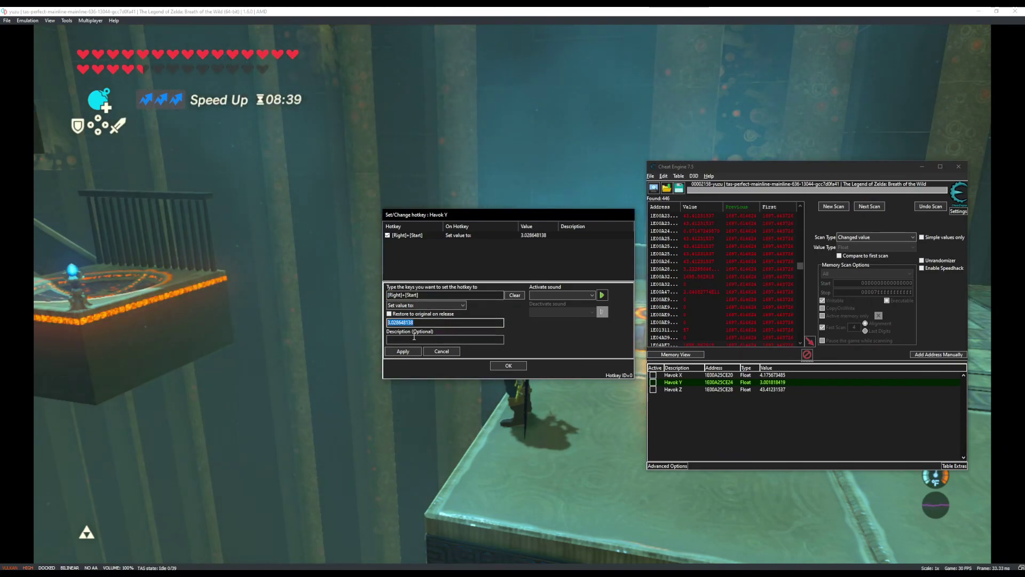
click(509, 368)
Copy the Havok Z record's value and set its Right+Start hotkey to 43.41231537
double_click(766, 390)
key(ctrl+c)
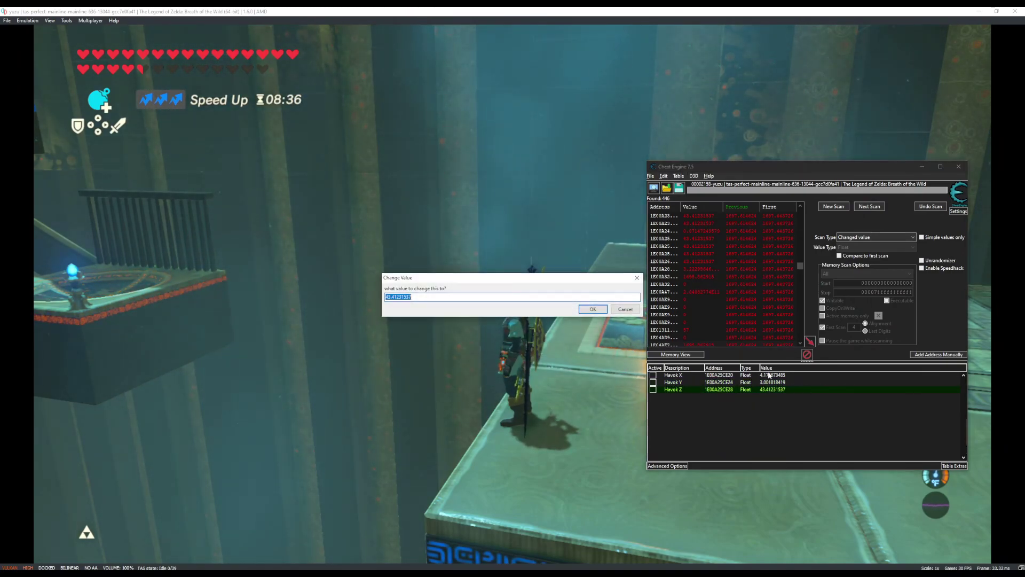
click(593, 310)
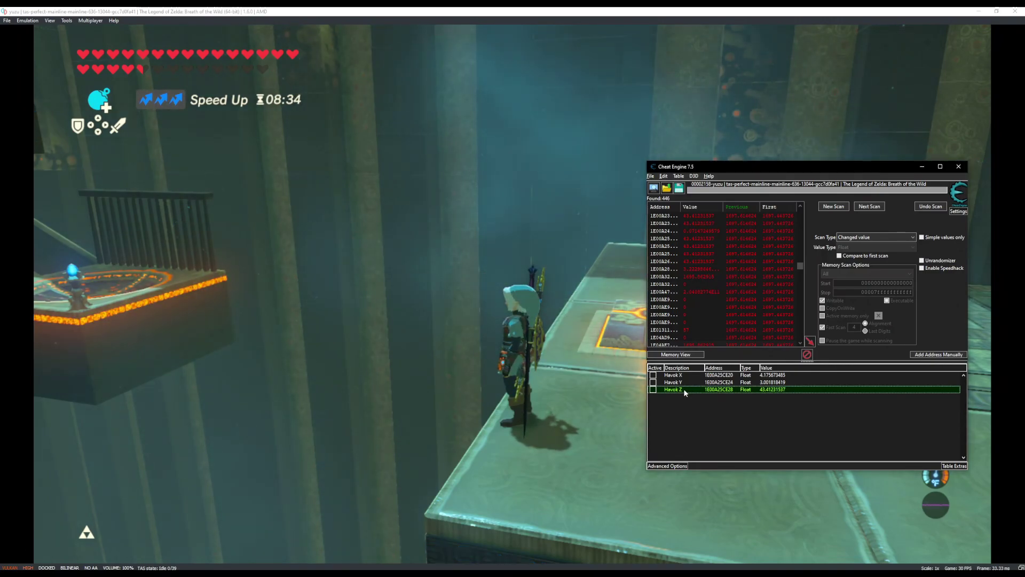
right_click(685, 392)
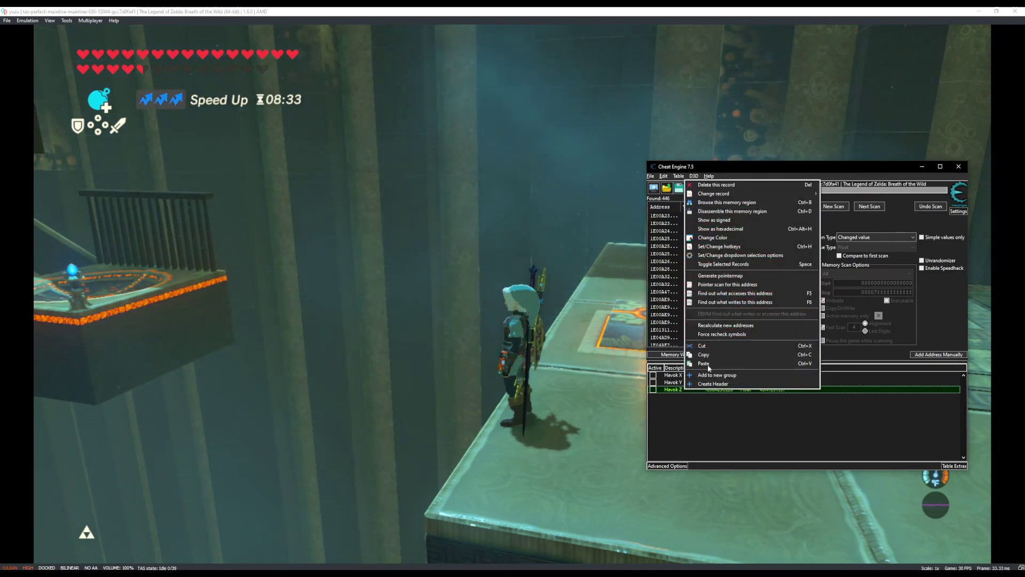
click(740, 247)
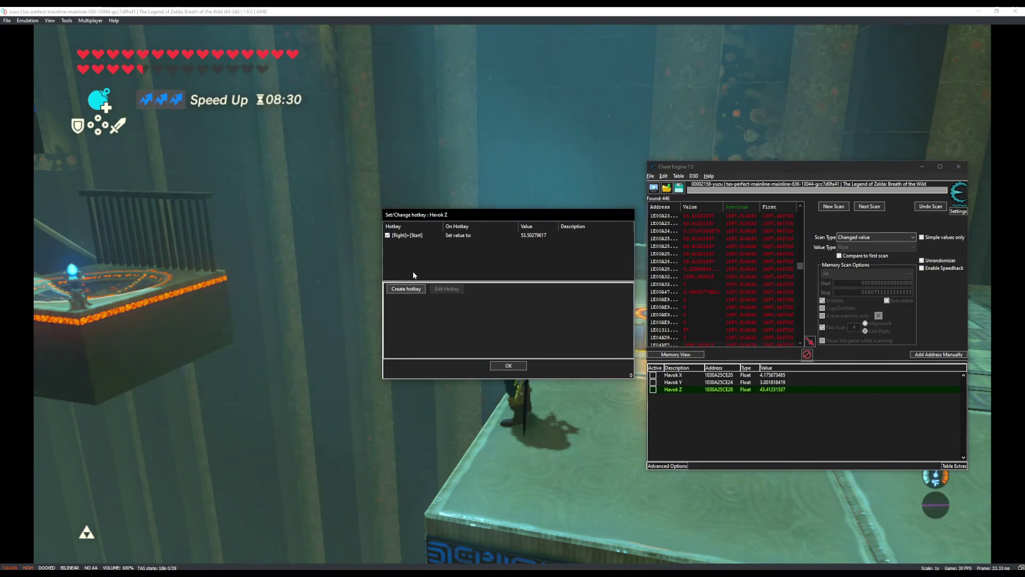
double_click(415, 236)
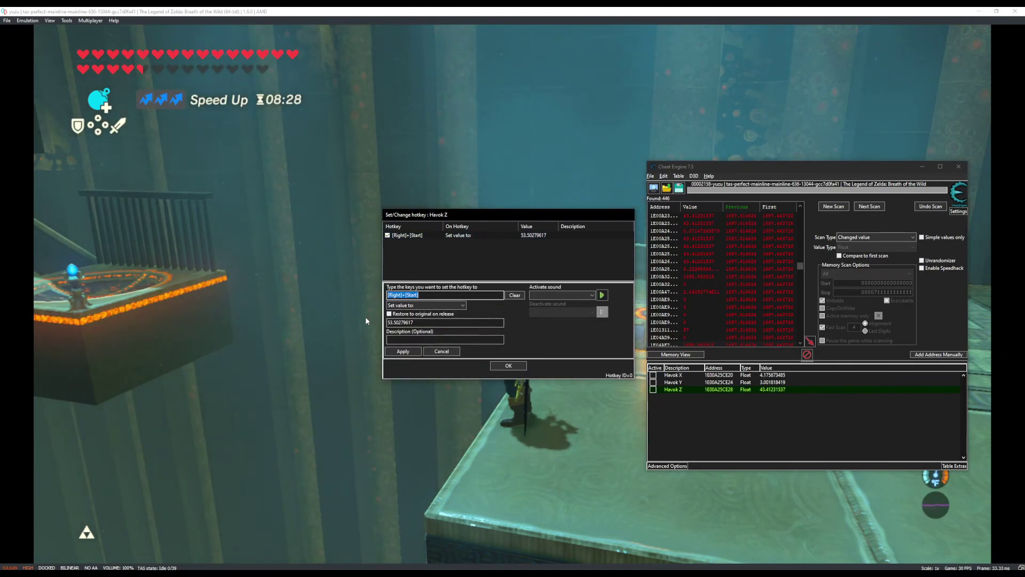
drag(423, 322, 381, 339)
key(ctrl+v)
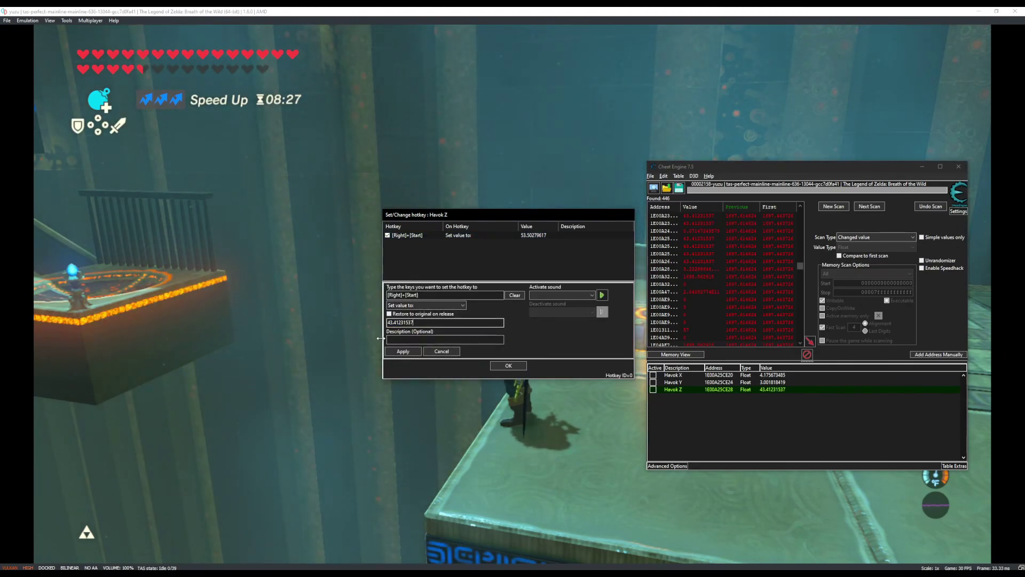
click(498, 367)
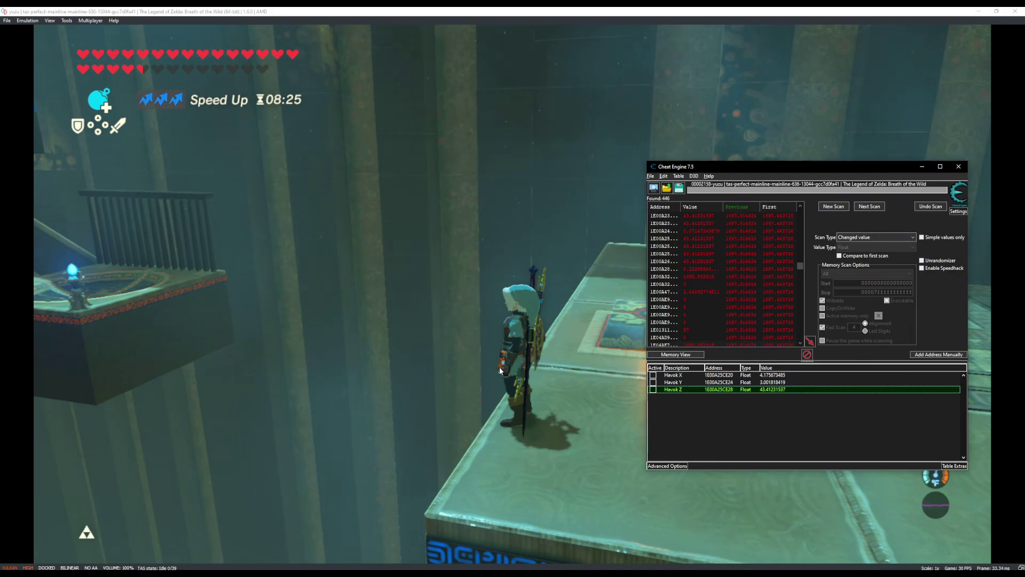
Minimize Cheat Engine to return to the game, and briefly open and close the game's System screen
click(918, 166)
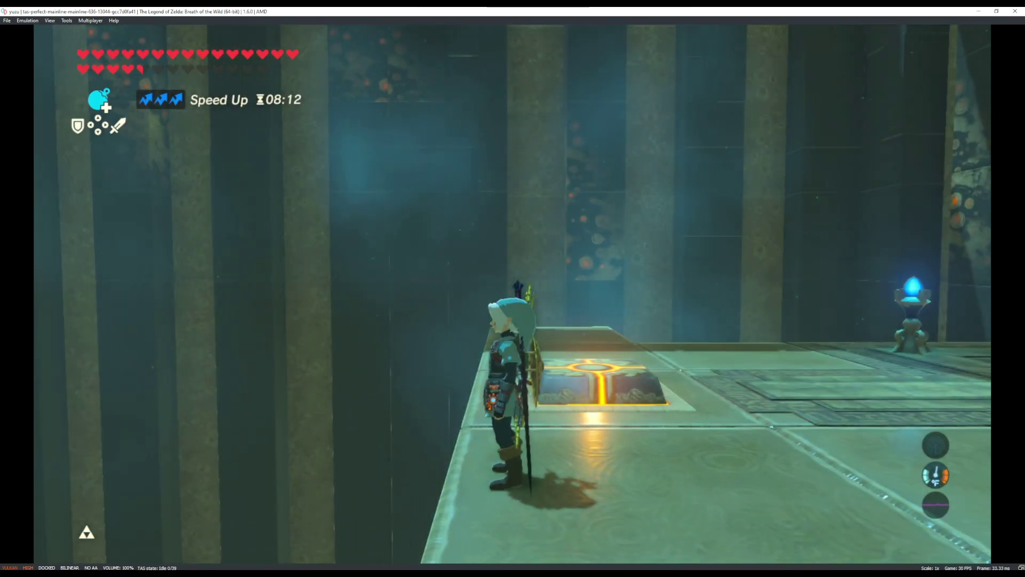
key(m)
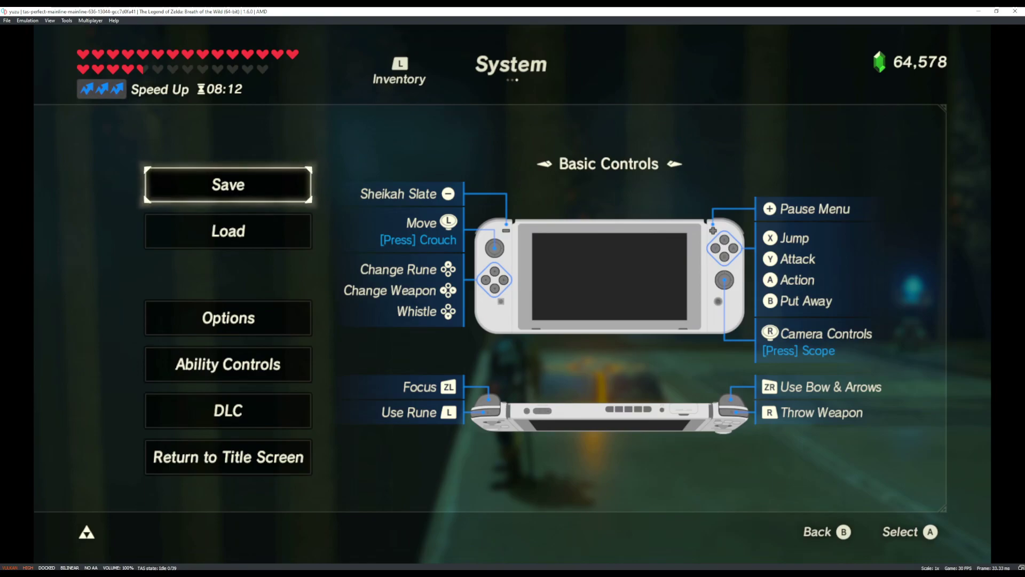
key(m)
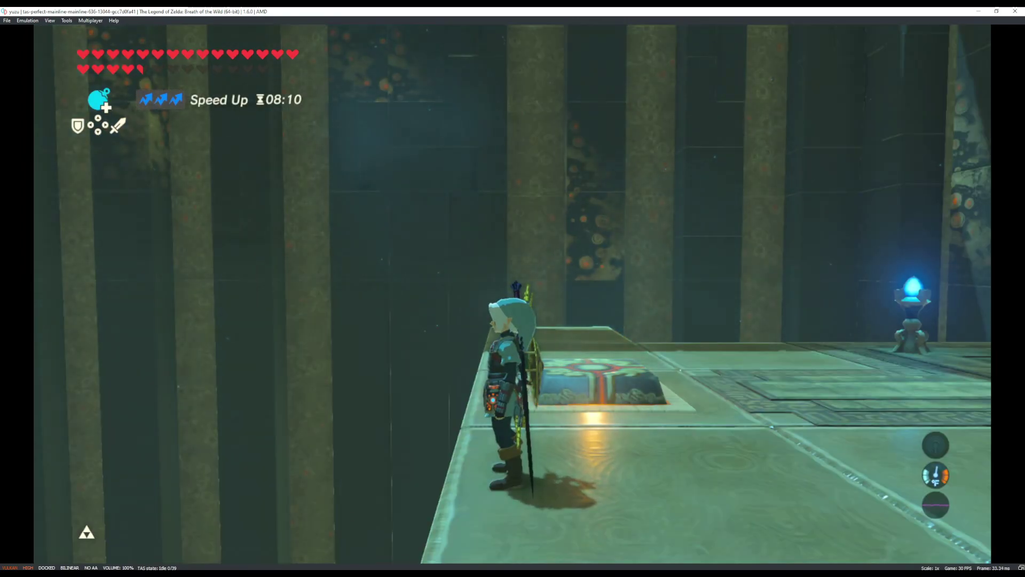
Switch to the TAS script editor with script0-1.txt and move its window so that Link stays visible beside it
key(alt+Tab)
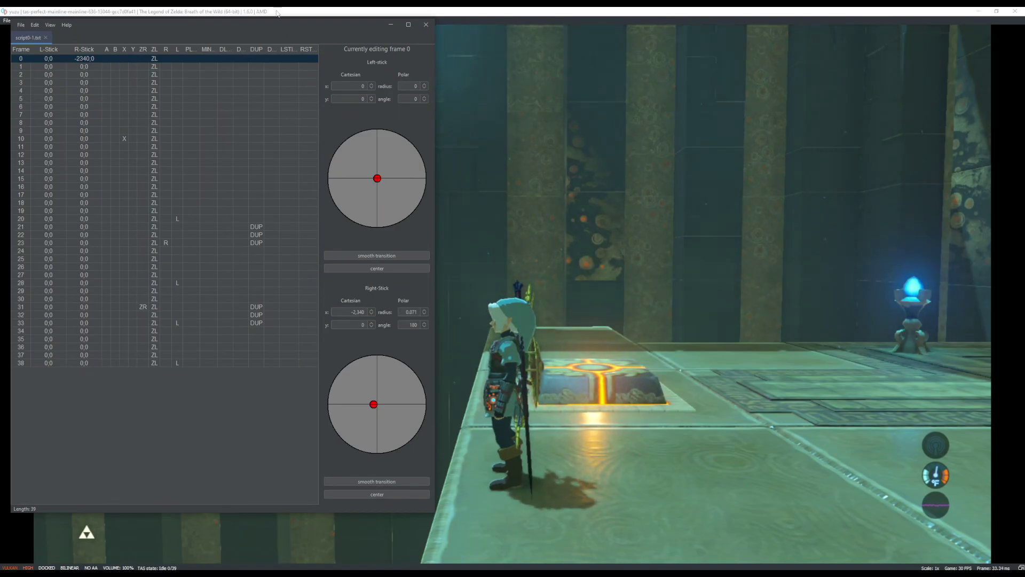
drag(222, 28, 803, 40)
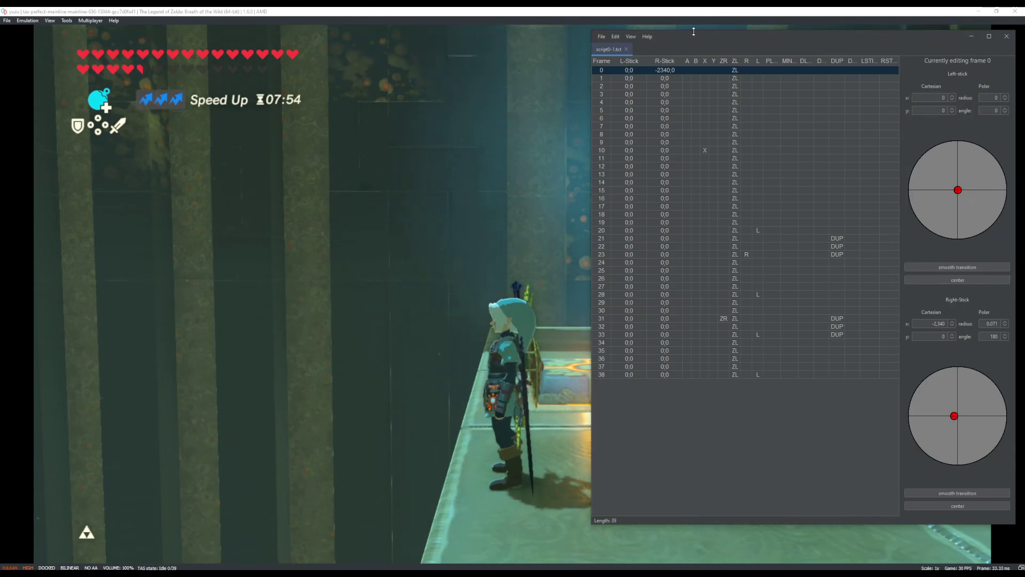
drag(703, 39, 642, 46)
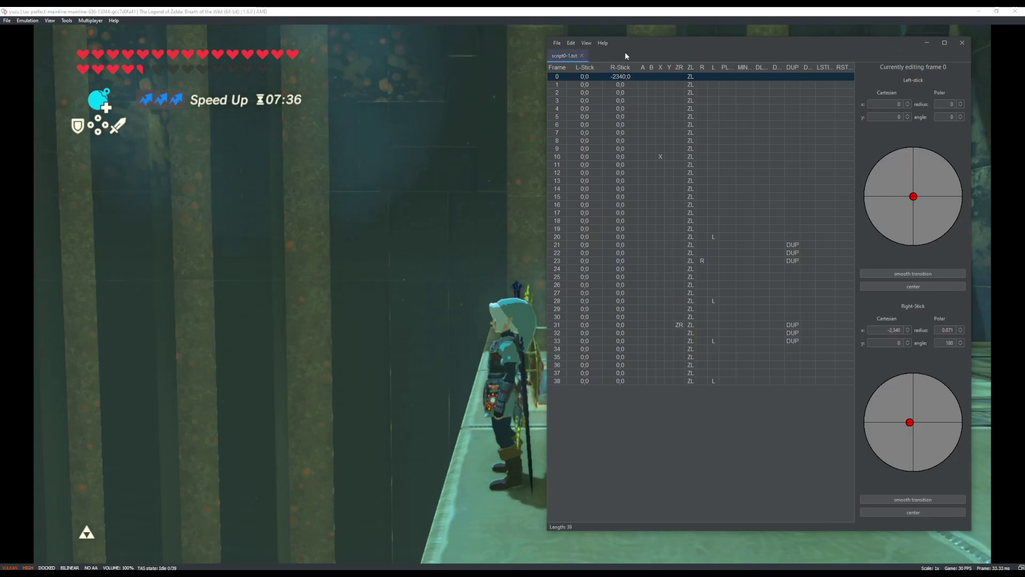
Review the TAS configuration in yuzu, including the script directory path, and leave it without saving changes
click(432, 103)
click(66, 20)
mouse_move(120, 114)
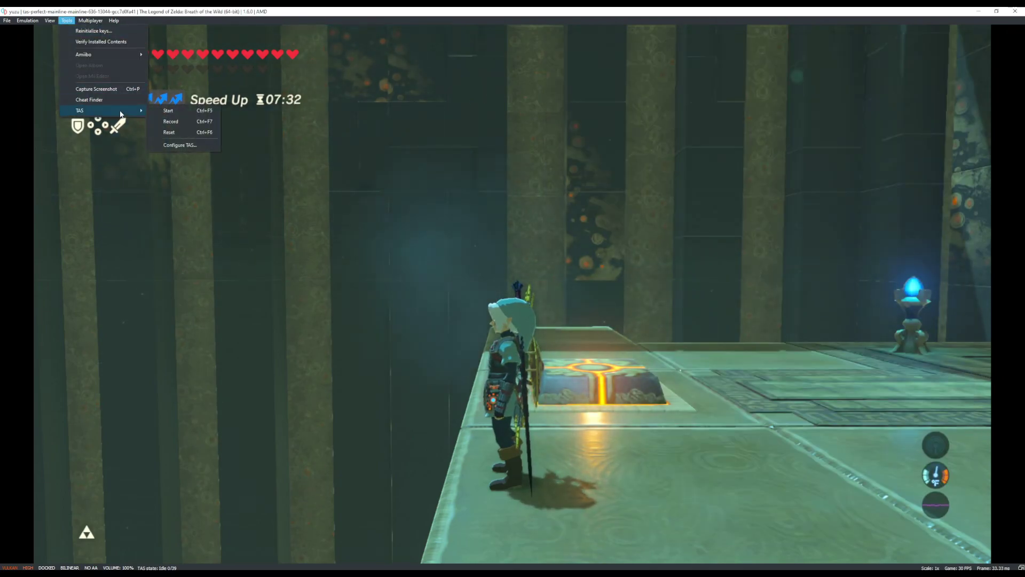
click(198, 144)
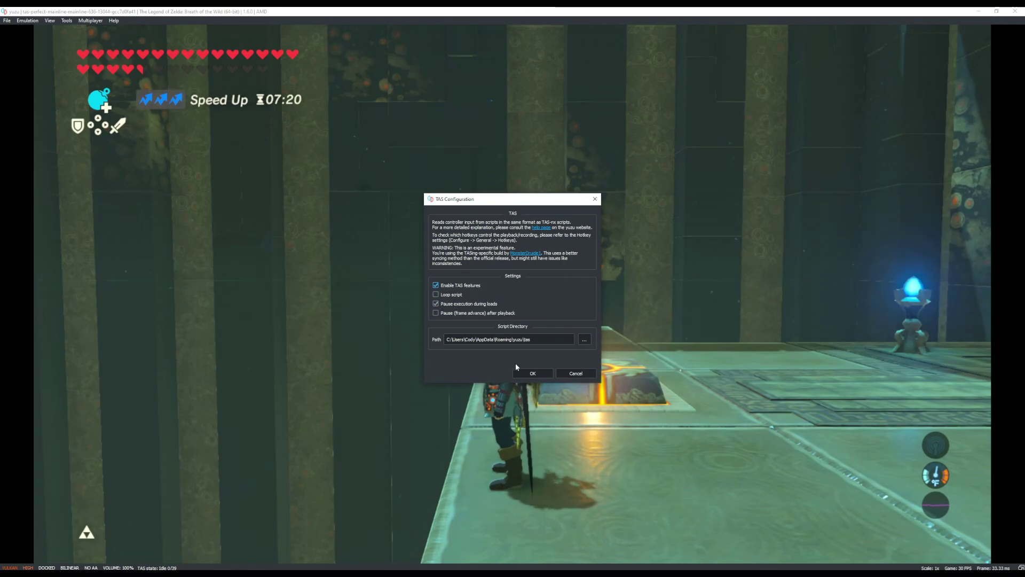
click(485, 340)
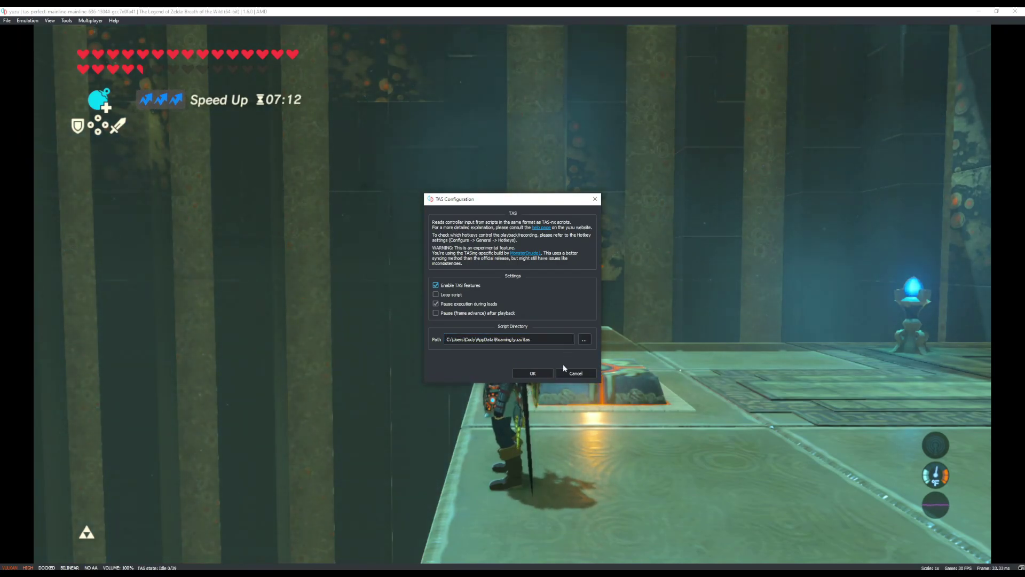
click(575, 373)
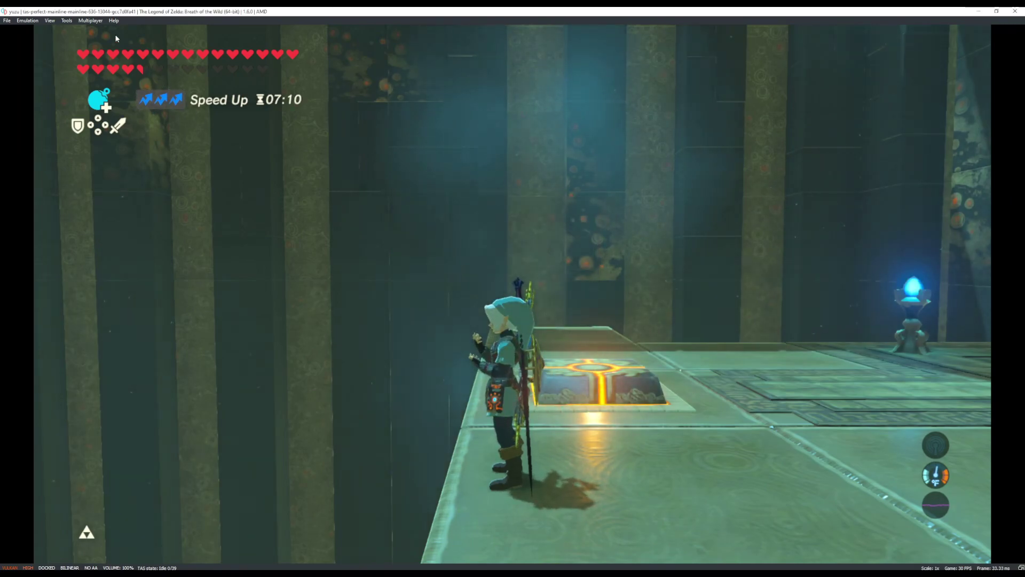
Switch back to the TAS script editor with script0-1.txt open
click(68, 21)
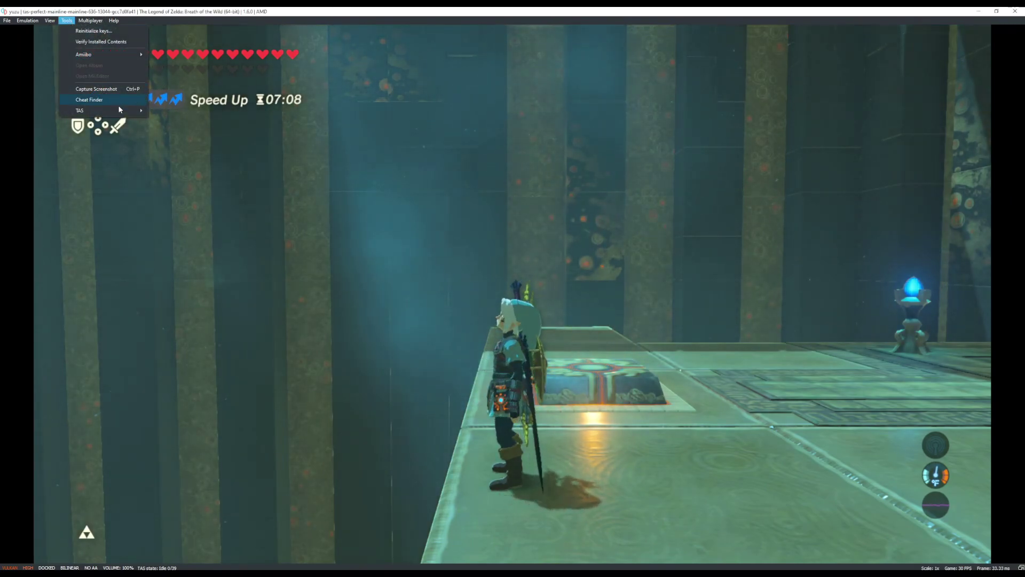
mouse_move(120, 110)
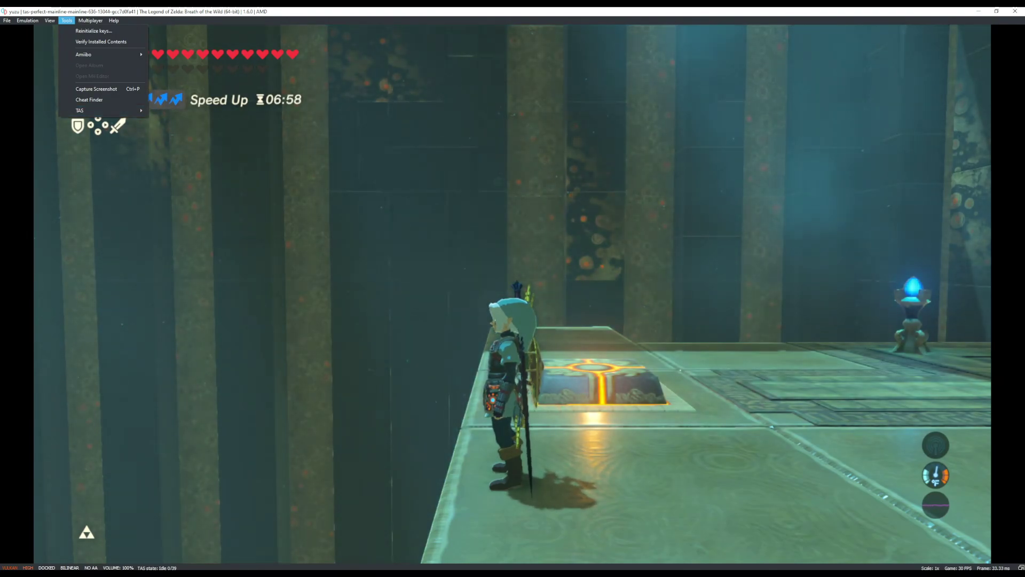
click(353, 574)
click(354, 573)
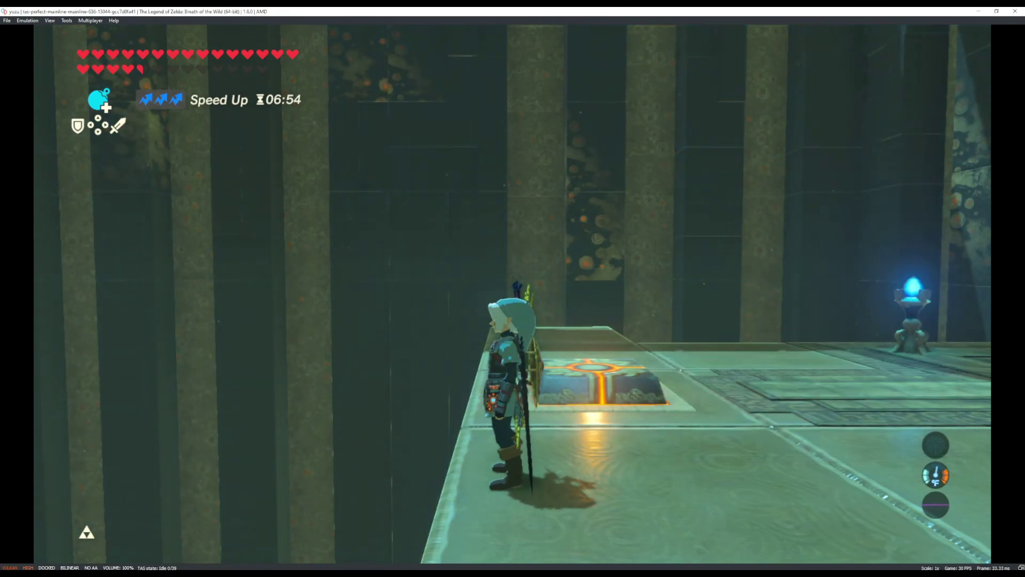
key(alt+Tab)
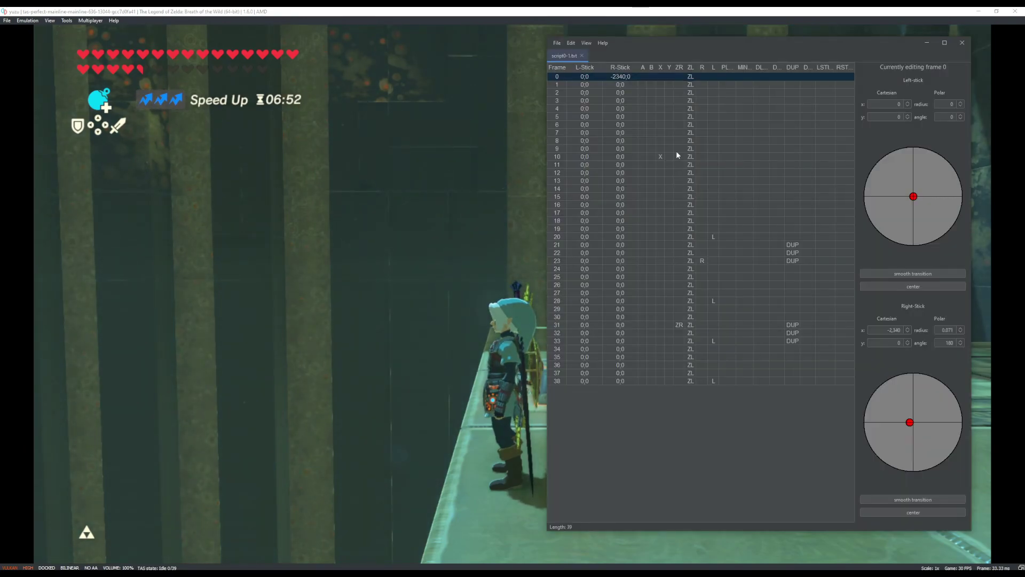
Add X button presses on frames 1, 3, 5 and 7 of script0-1.txt and save the script
double_click(659, 84)
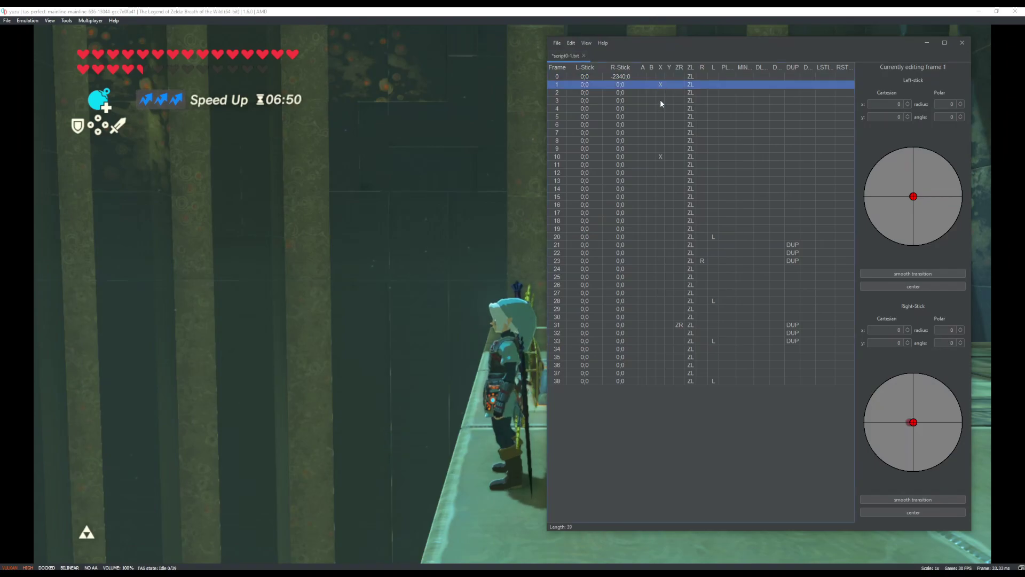
click(659, 101)
click(660, 100)
double_click(659, 115)
double_click(658, 123)
double_click(659, 132)
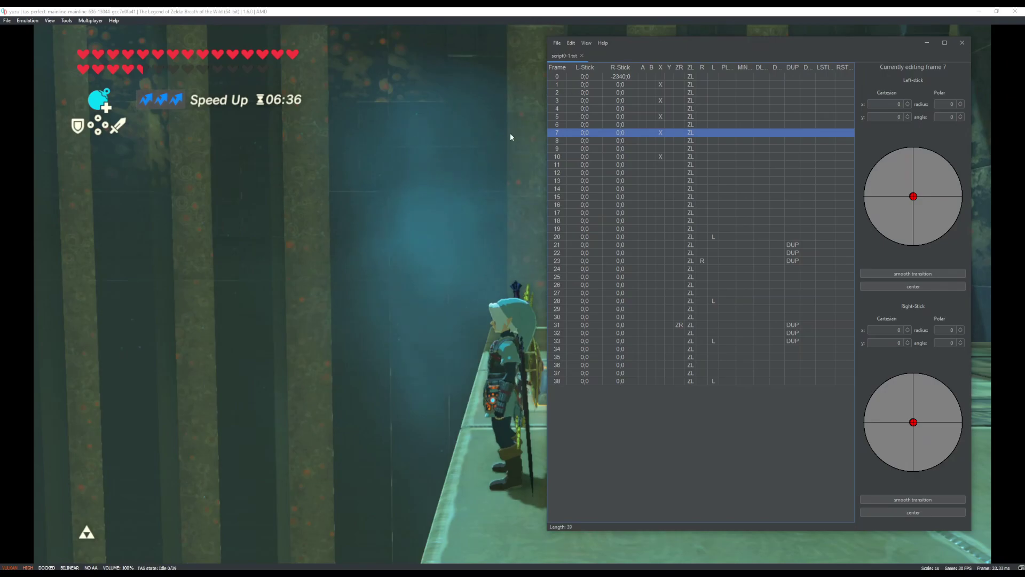
Switch to the game in yuzu and review its TAS commands for starting, recording and resetting, without choosing any
click(463, 182)
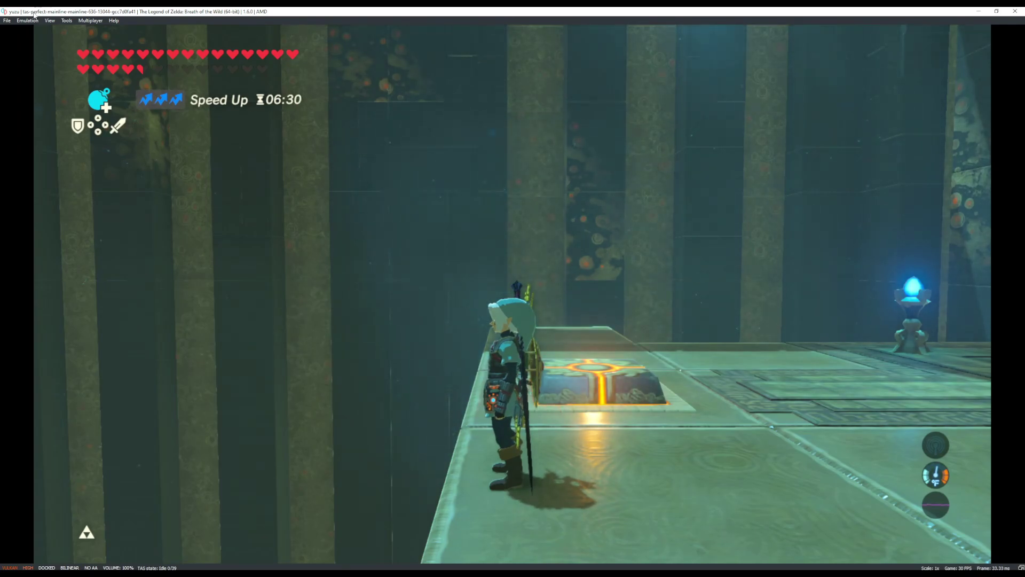
click(61, 21)
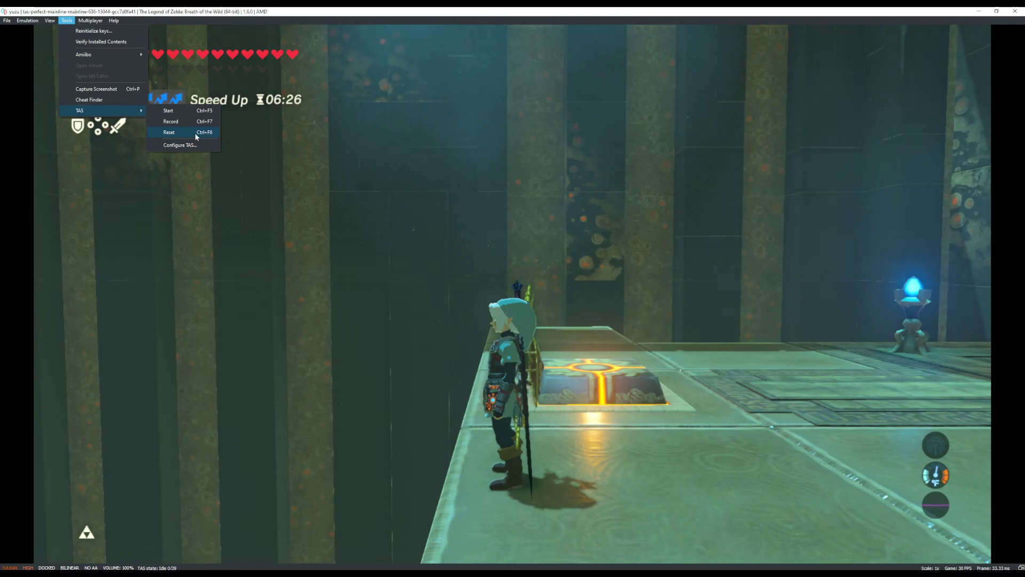
click(436, 193)
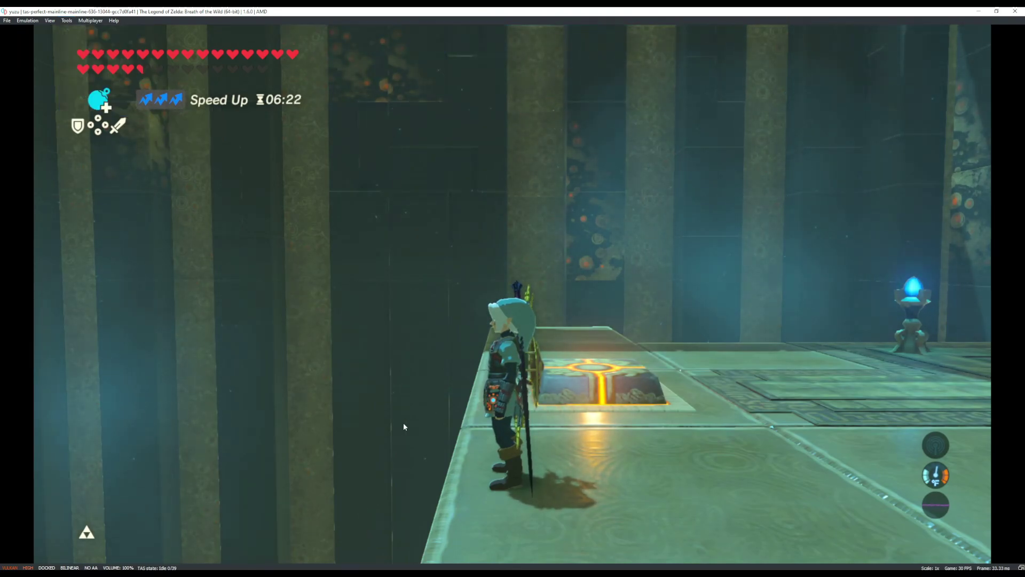
click(67, 23)
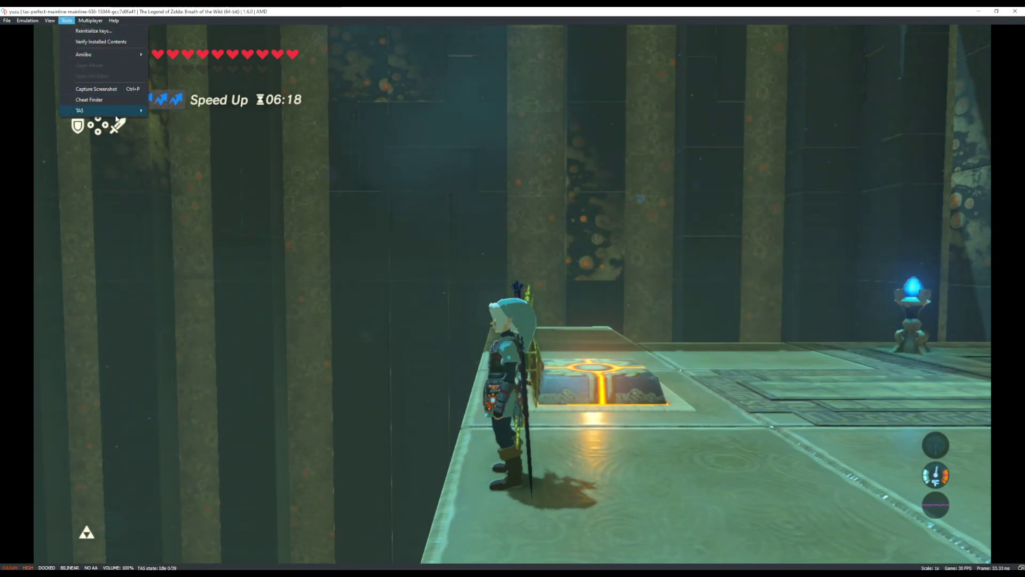
mouse_move(119, 114)
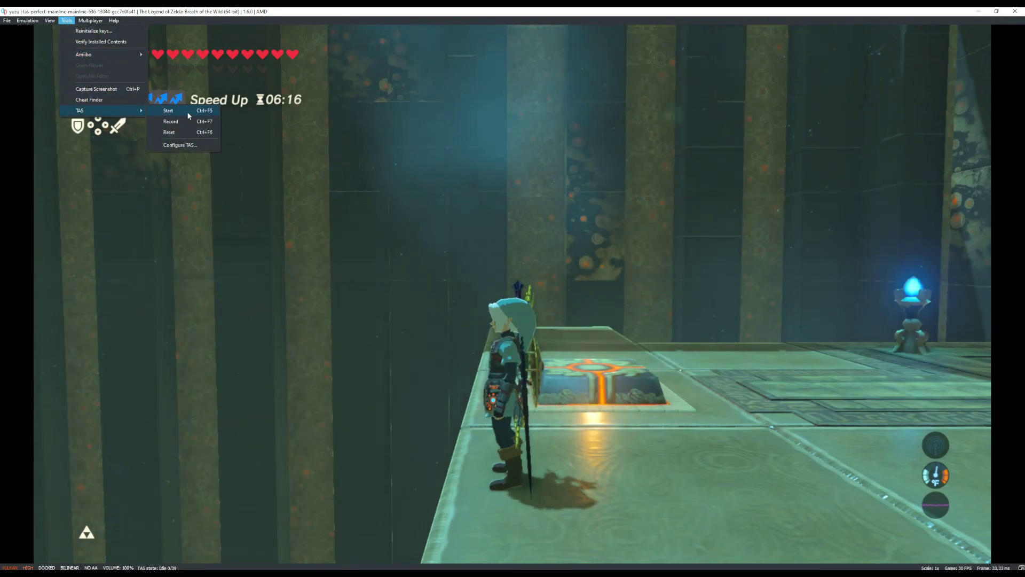
click(407, 112)
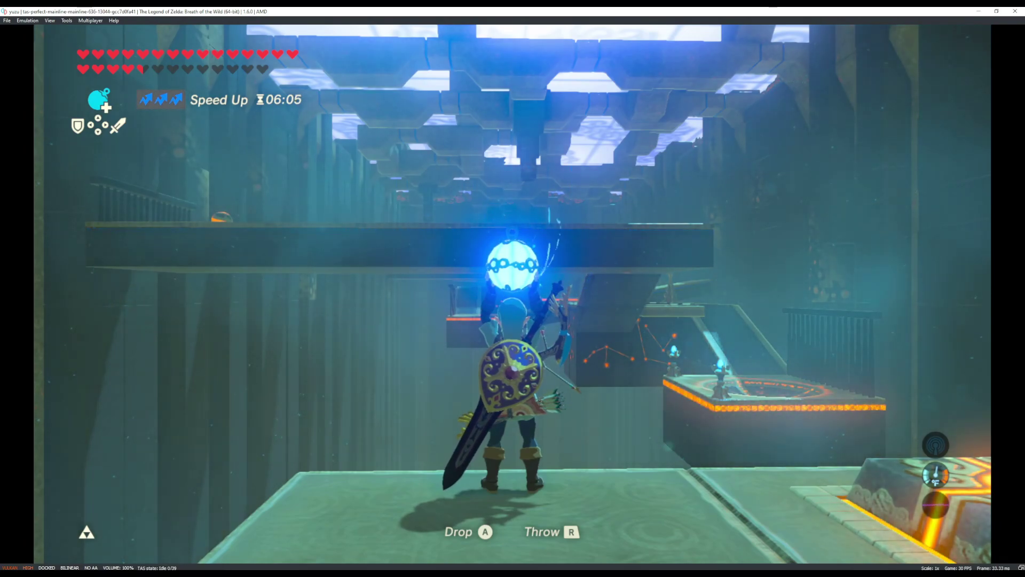
Switch back to the TAS script editor and remove the X presses from frames 1, 3, 5 and 7
key(alt+Tab)
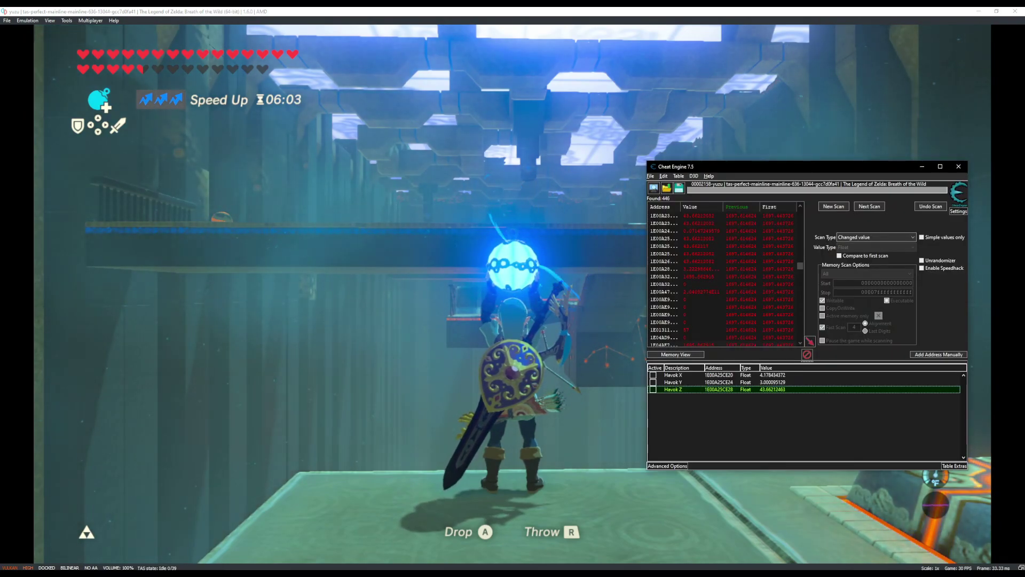
key(alt+Tab)
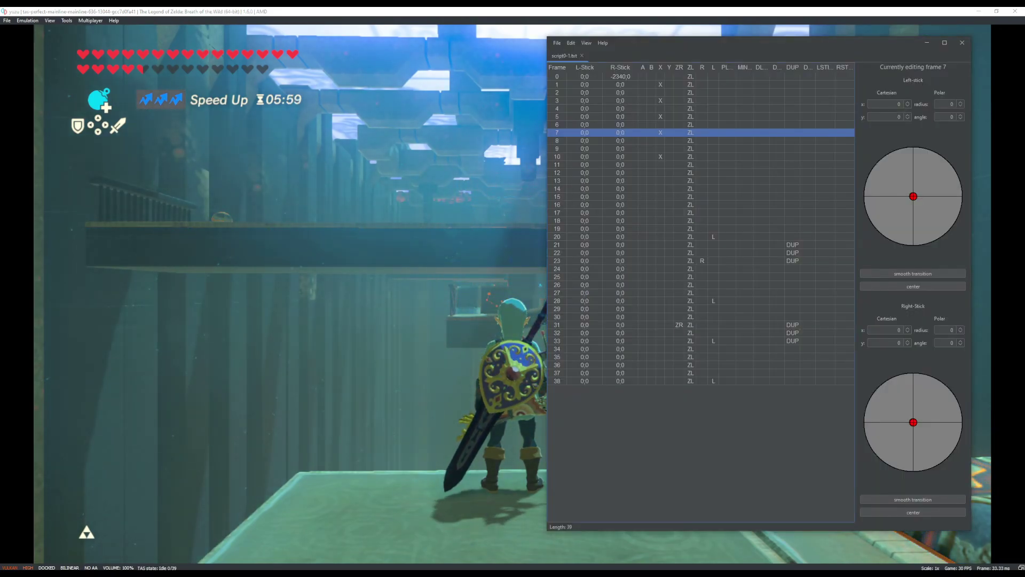
click(661, 133)
click(662, 116)
click(659, 100)
click(660, 85)
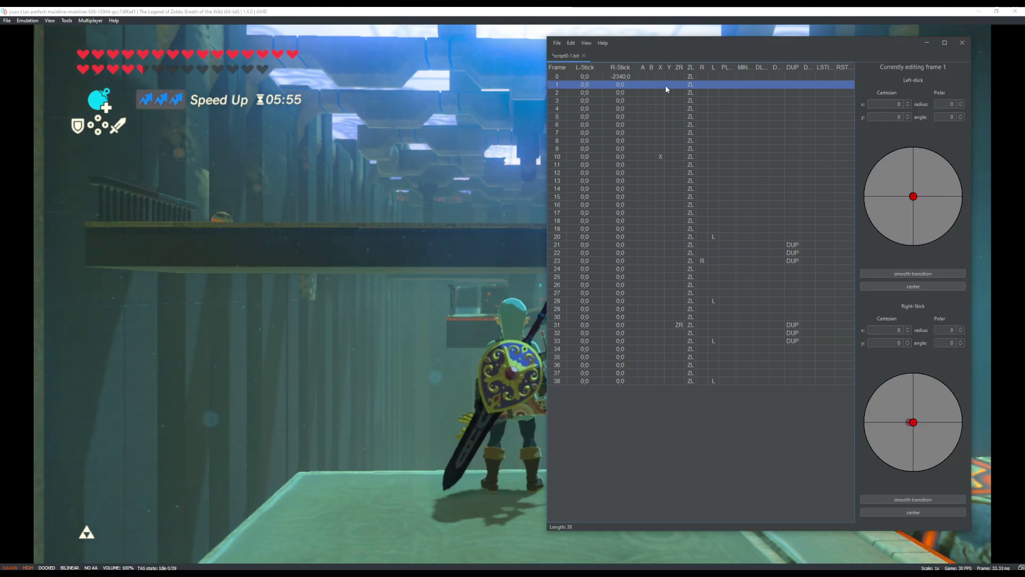
Set frame 1's right stick to -2114;0, close to frame 0's stick value, and save the script
click(620, 76)
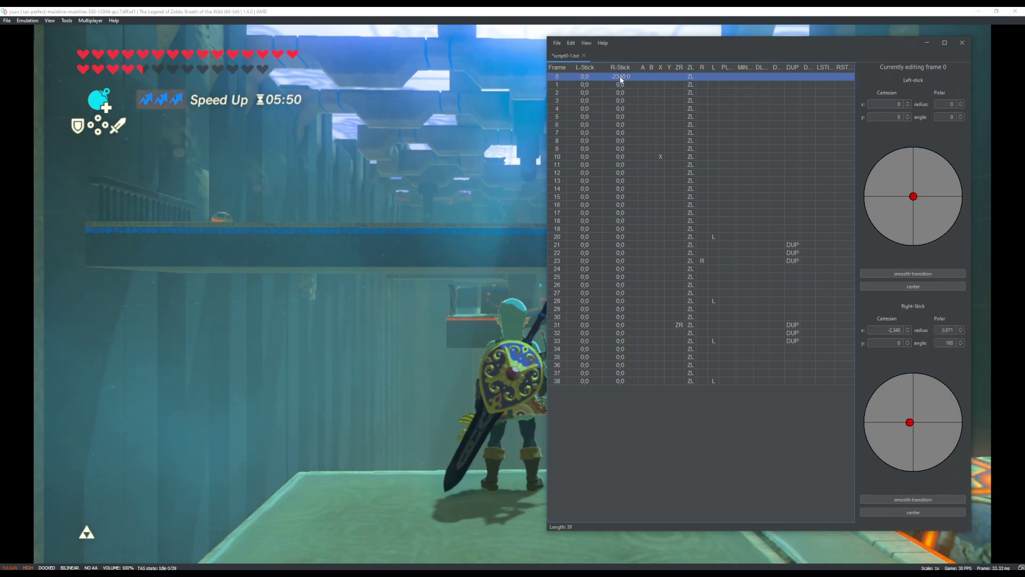
click(620, 85)
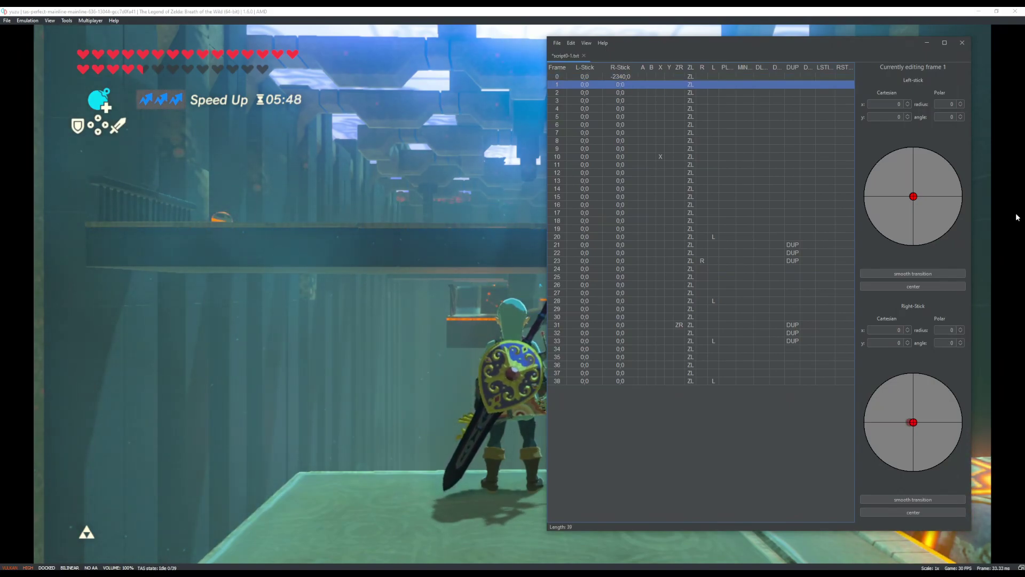
drag(914, 424, 909, 425)
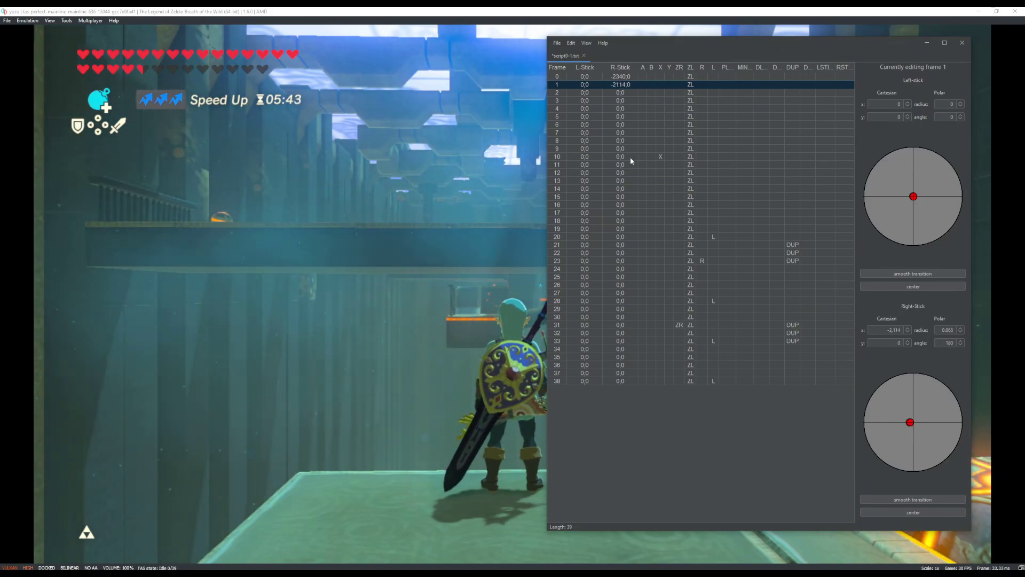
key(ctrl+s)
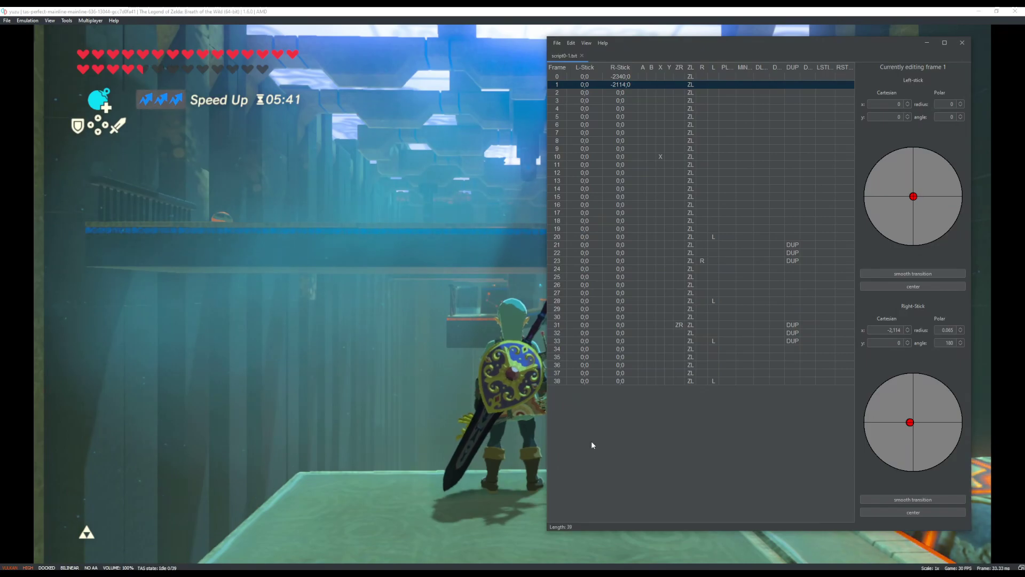
Return to the game in yuzu and play the saved TAS script twice
click(458, 393)
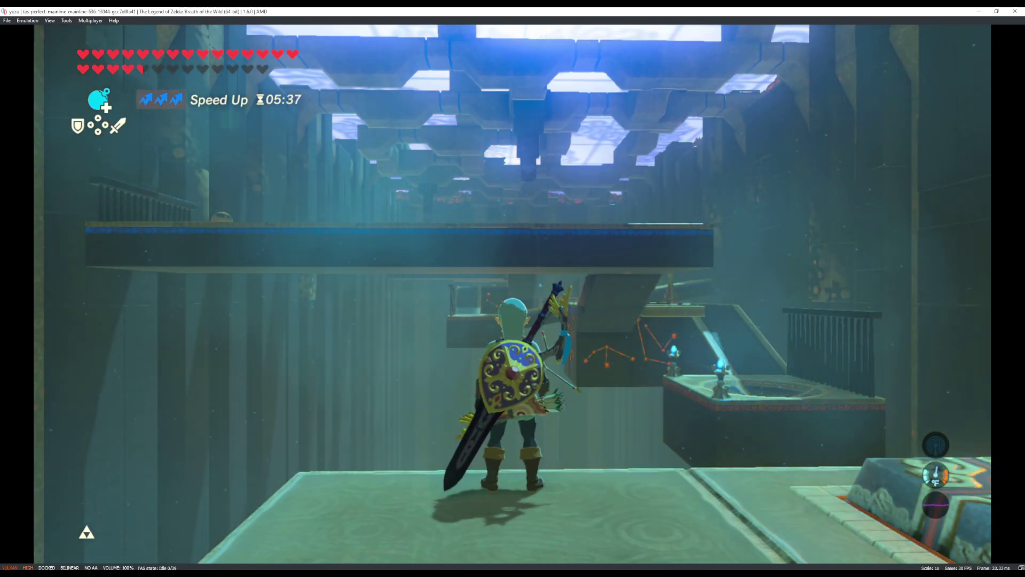
key(ctrl+F5)
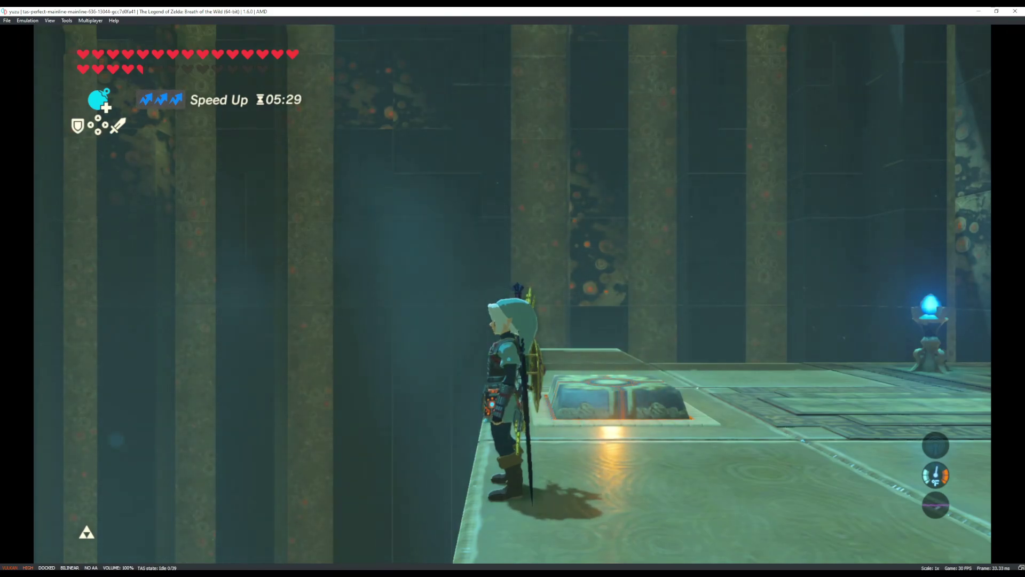
key(ctrl+F5)
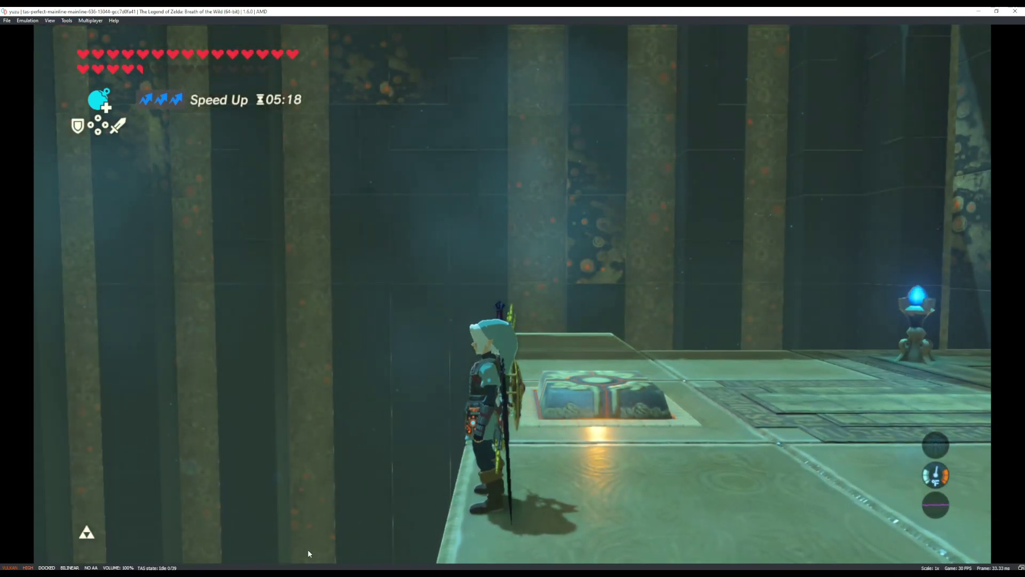
In the TAS script editor, set frame 10's left stick fully left at -32767;0, then return to yuzu and play the script
key(alt+Tab)
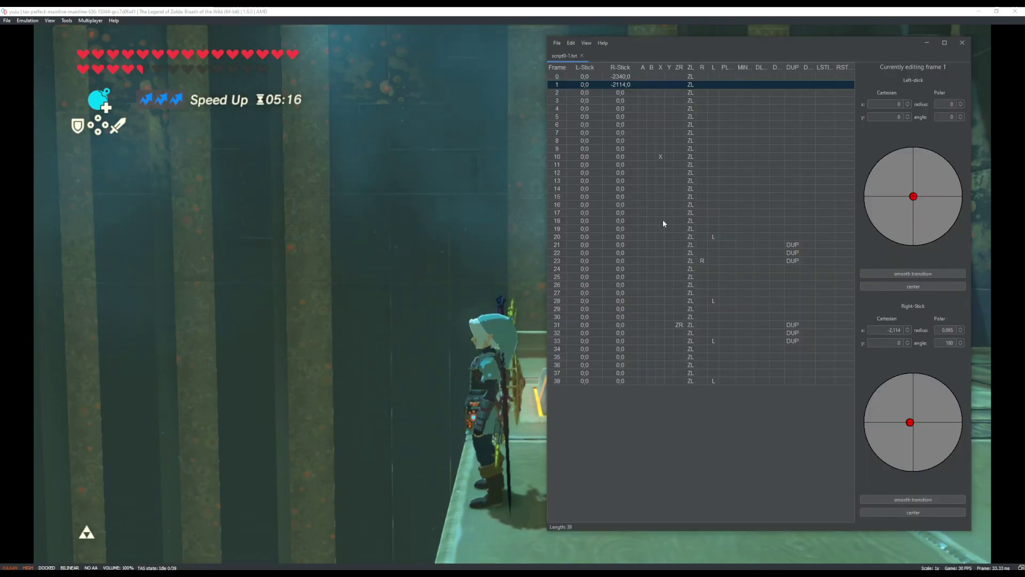
click(558, 158)
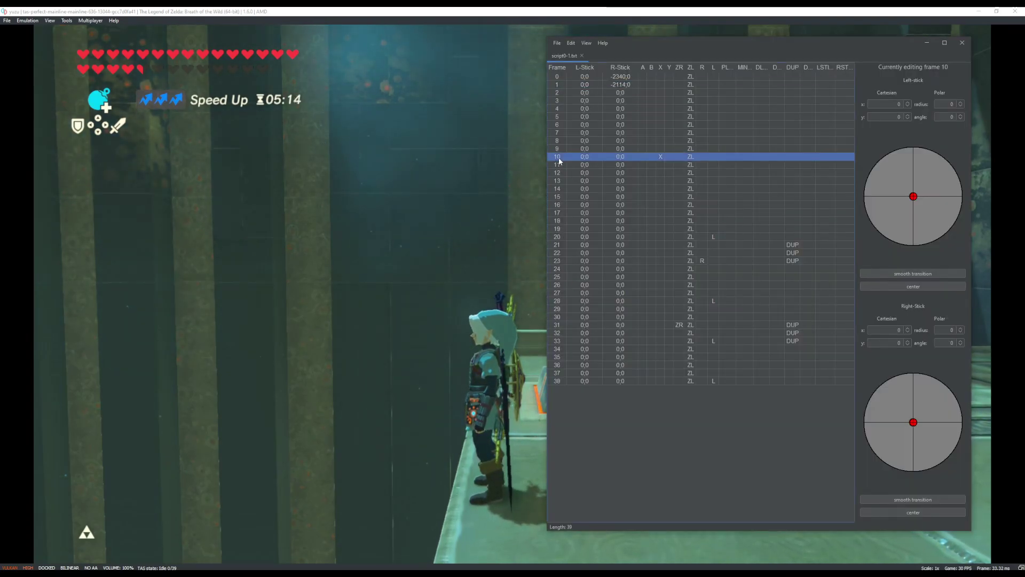
drag(907, 195, 806, 196)
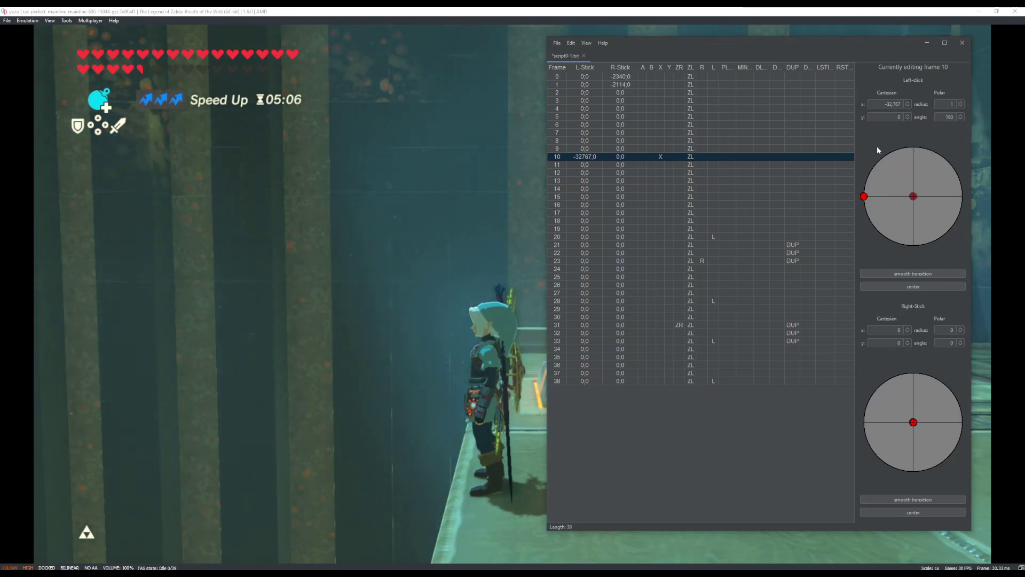
click(358, 320)
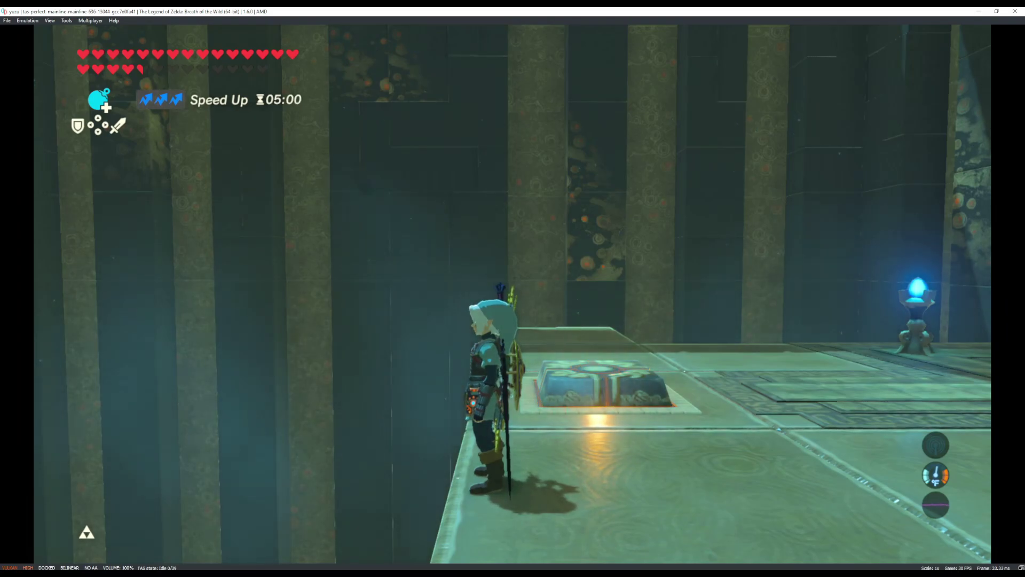
key(ctrl+F5)
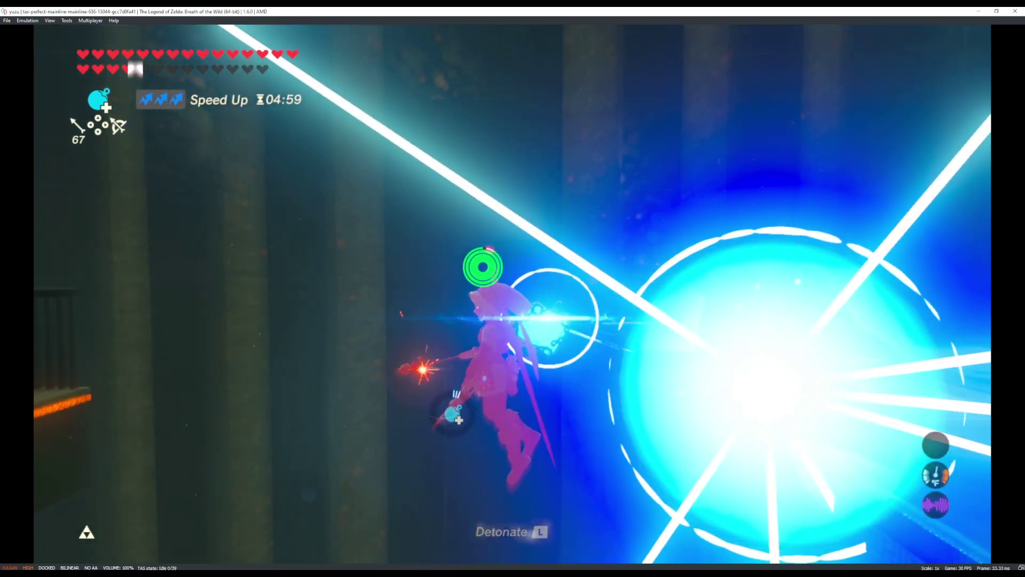